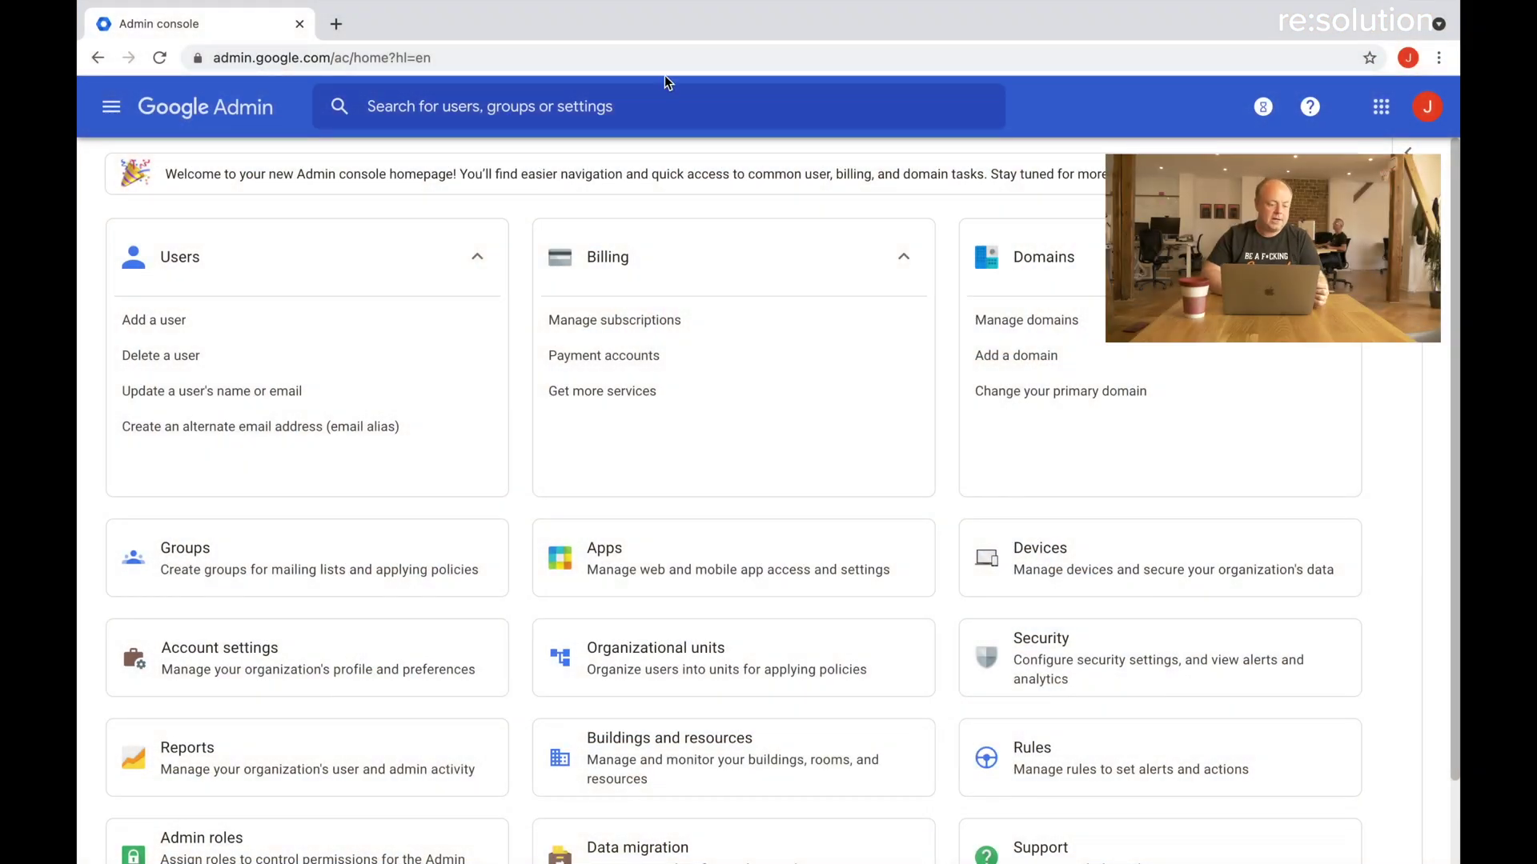
# Start adding a custom SAML app from Apps > Web and mobile apps > Add App.
pyautogui.click(649, 558)
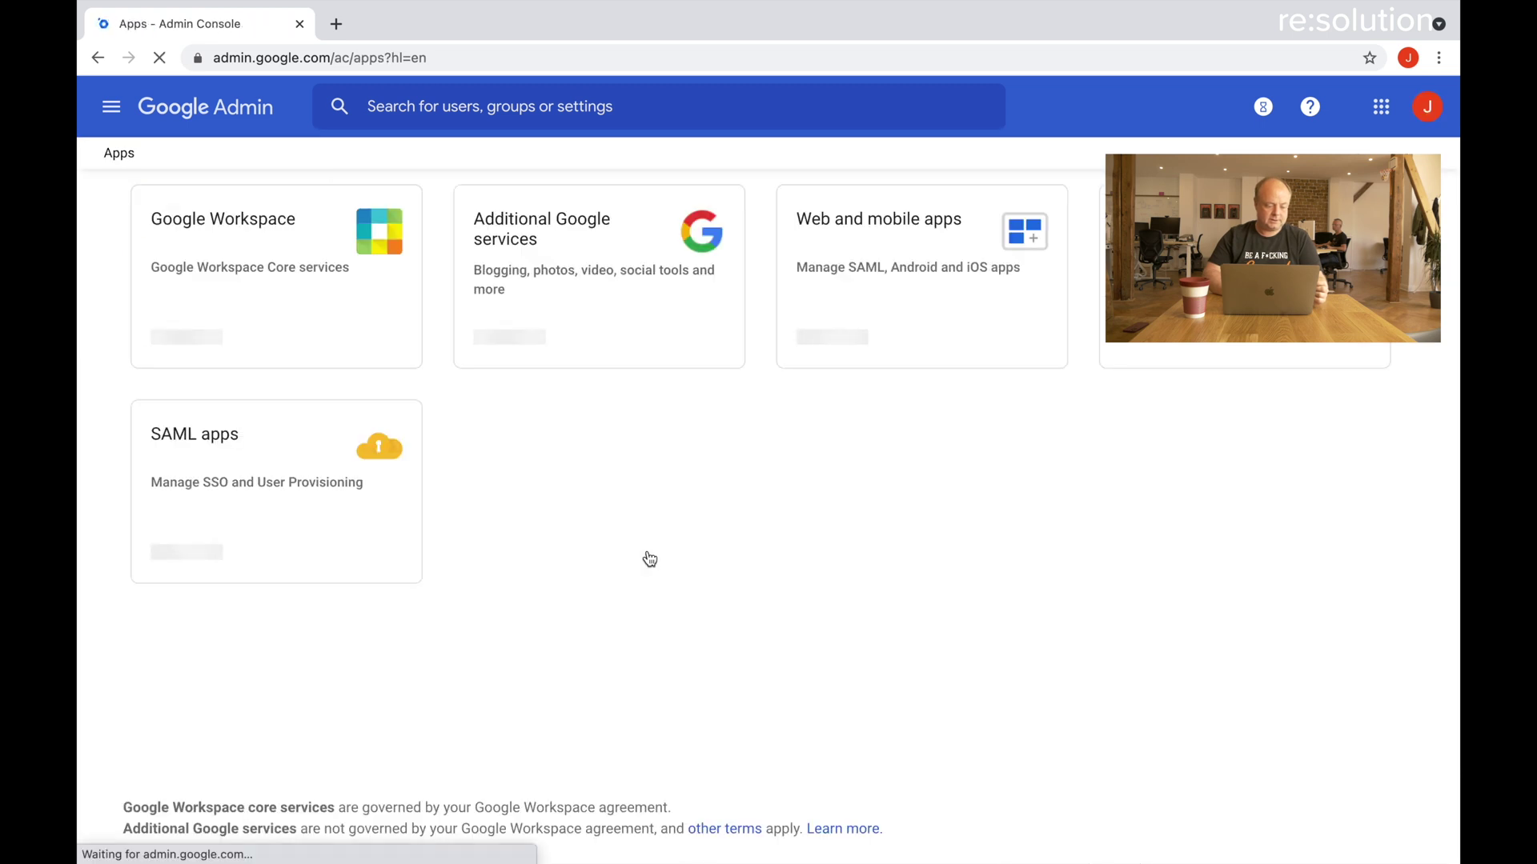
pyautogui.click(883, 277)
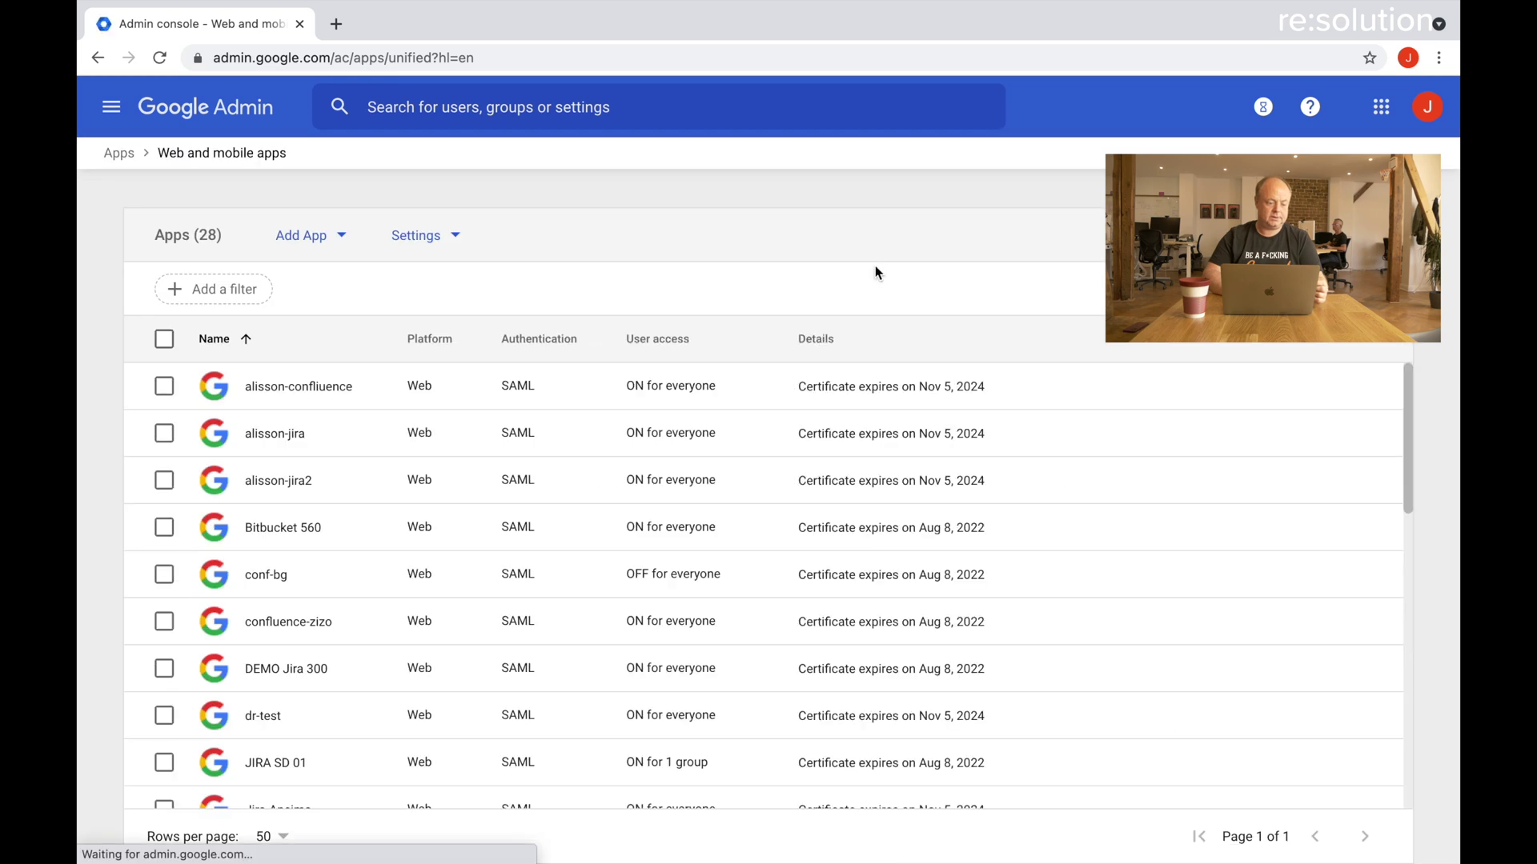
pyautogui.click(342, 241)
pyautogui.click(345, 242)
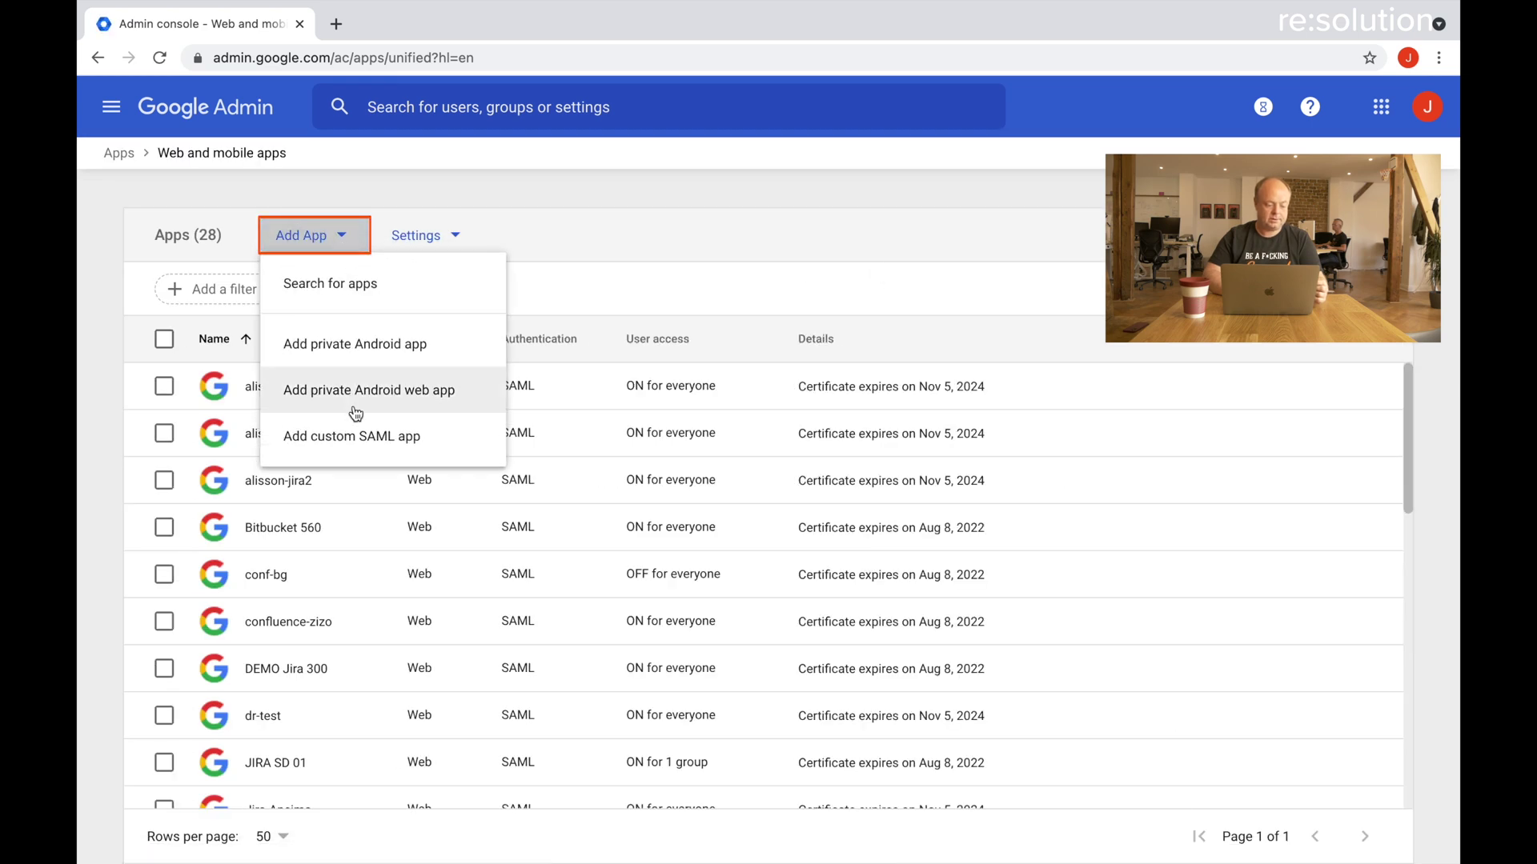
pyautogui.click(351, 435)
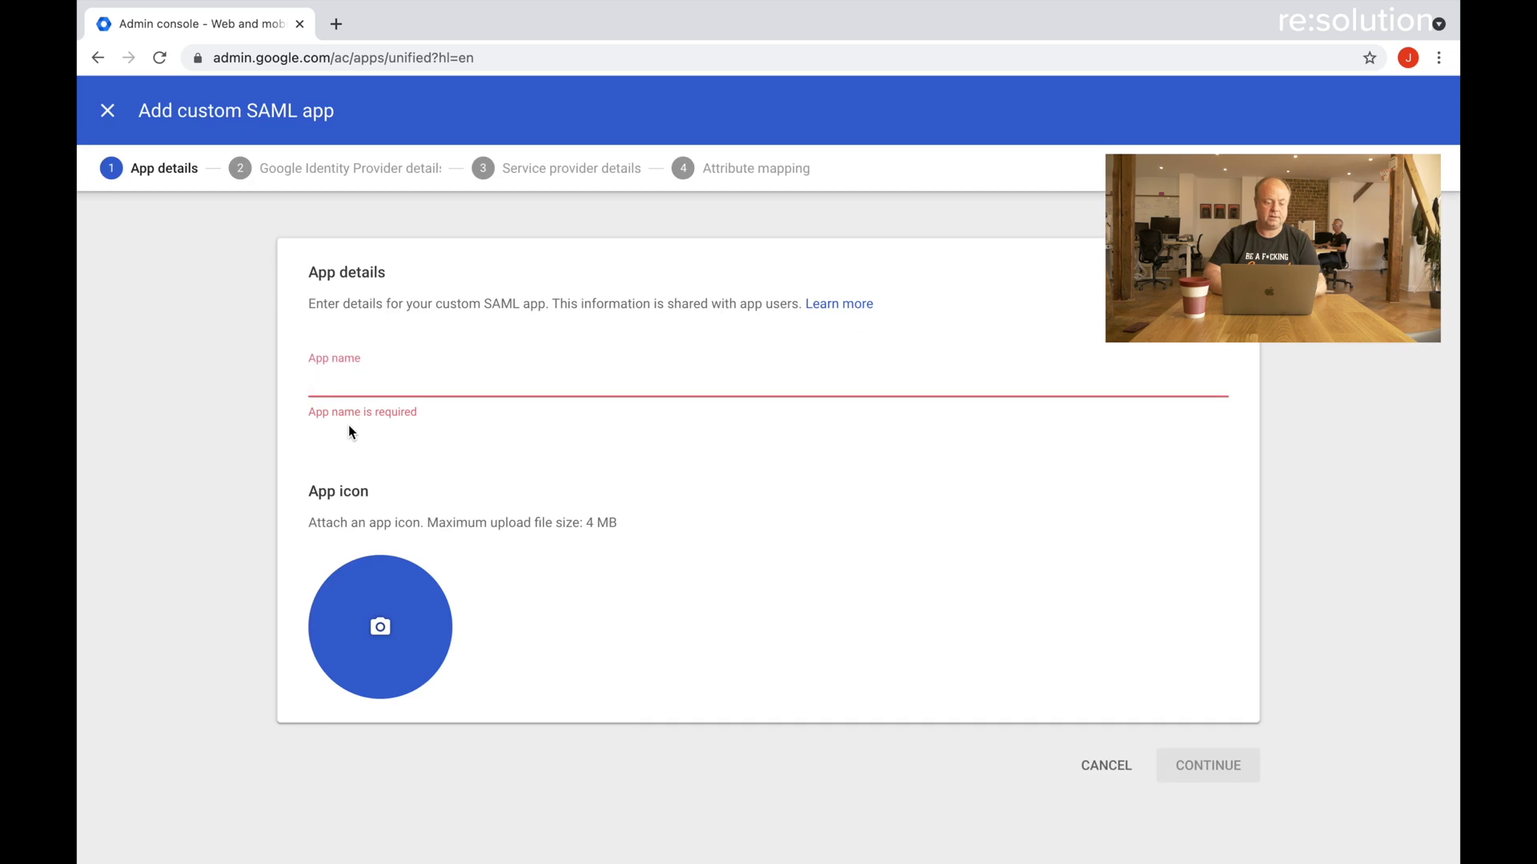
# Name the app cr-jira-demo and continue to the Google identity provider details.
pyautogui.click(376, 376)
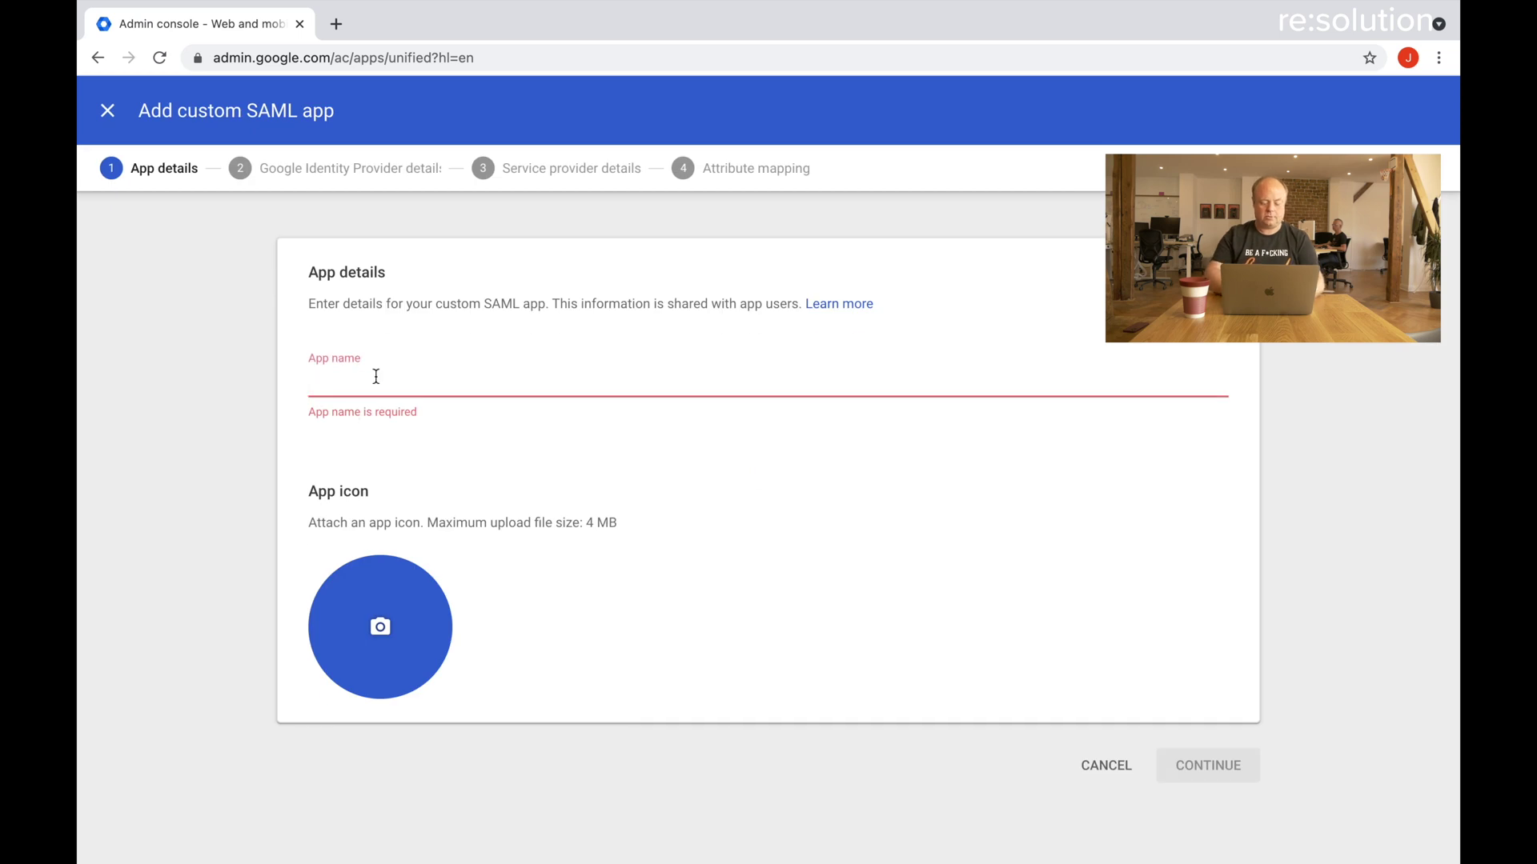
pyautogui.write('cr-jir')
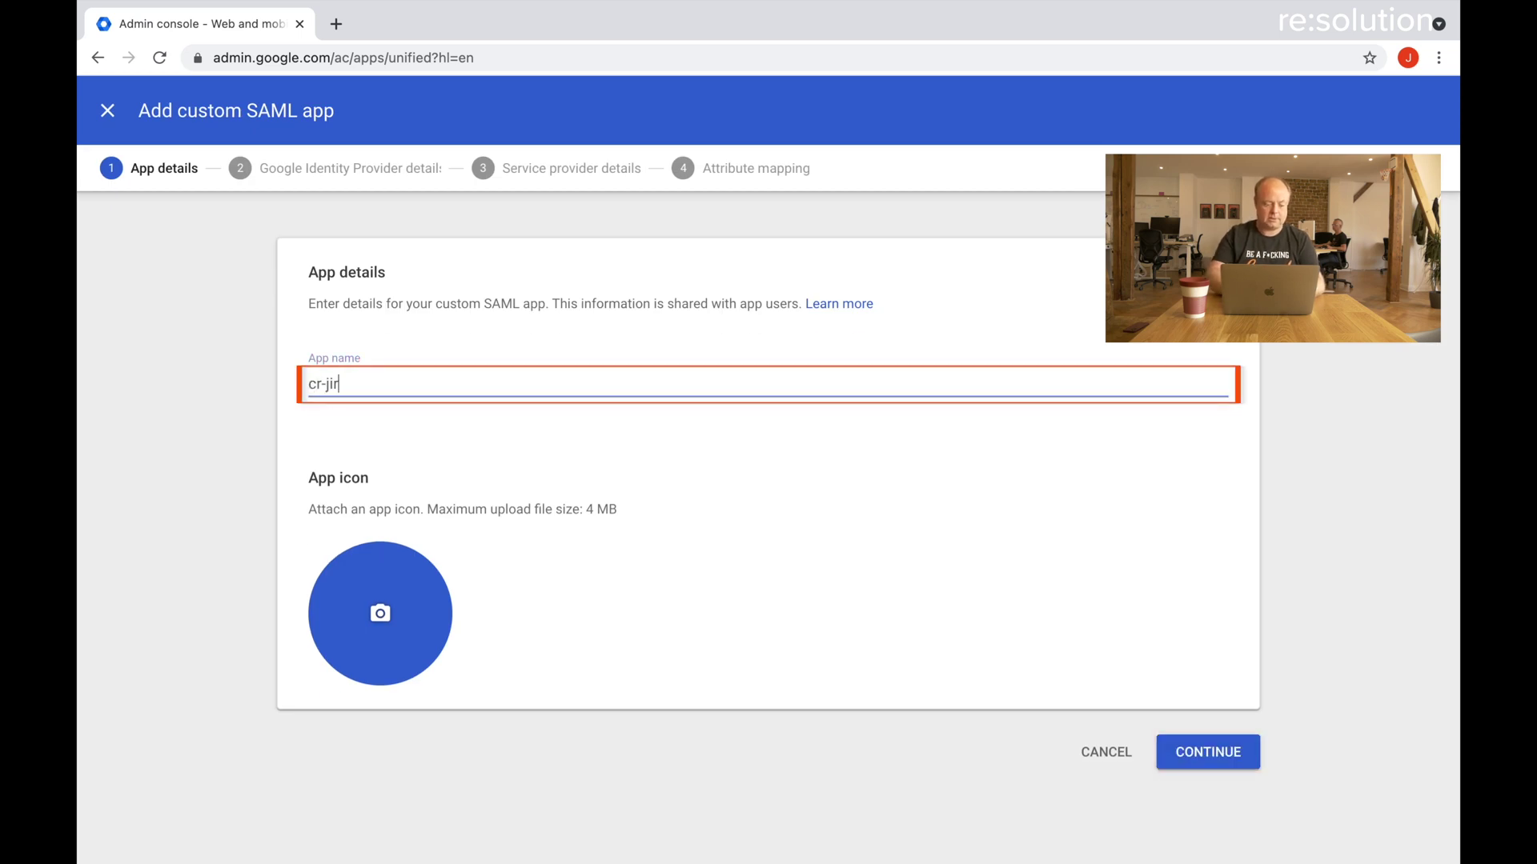
pyautogui.write('a-demo')
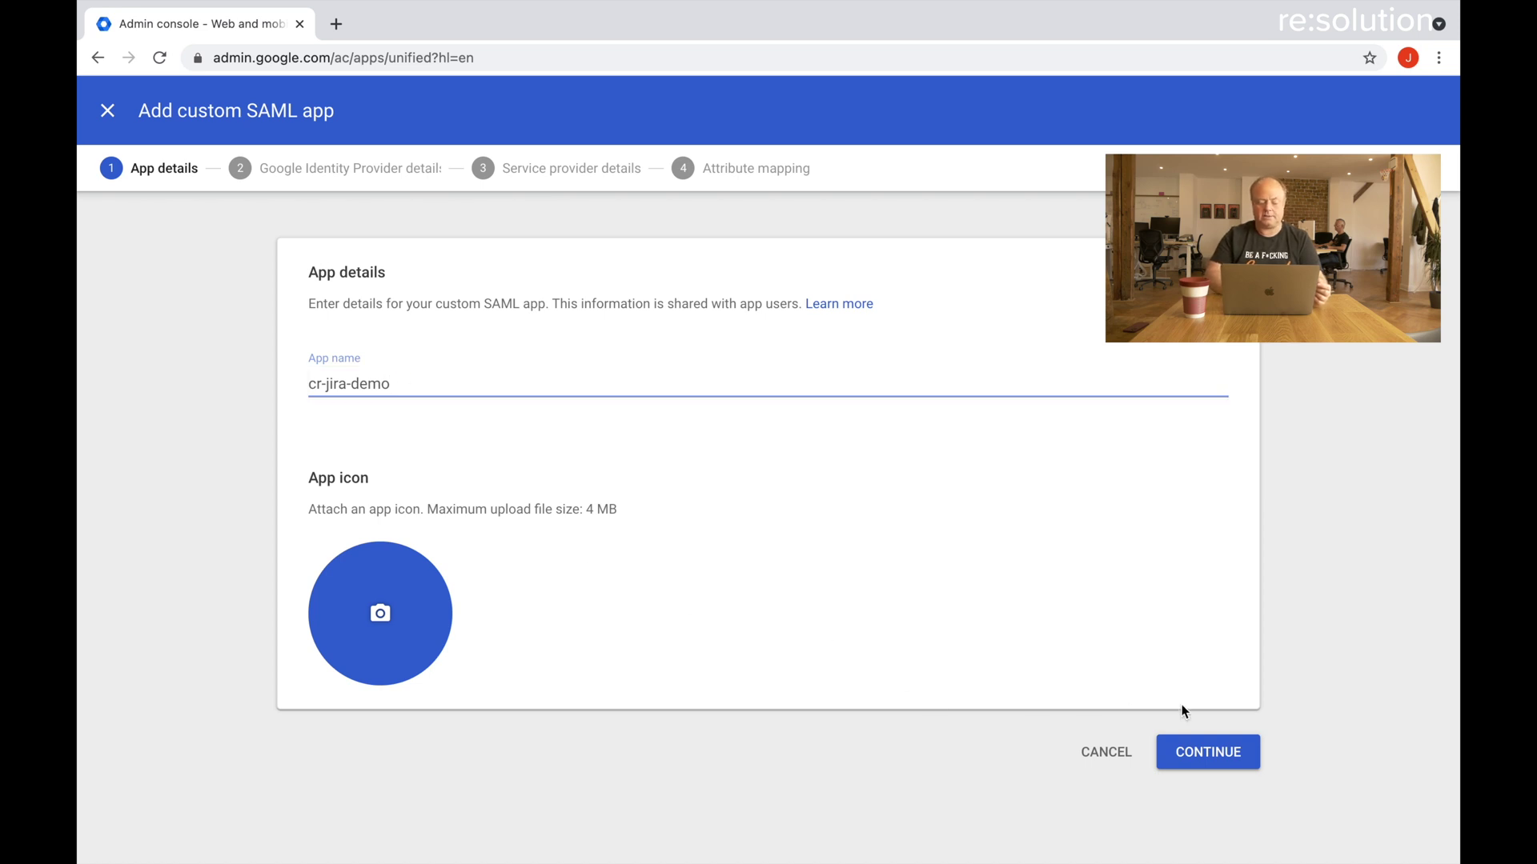
pyautogui.click(1201, 752)
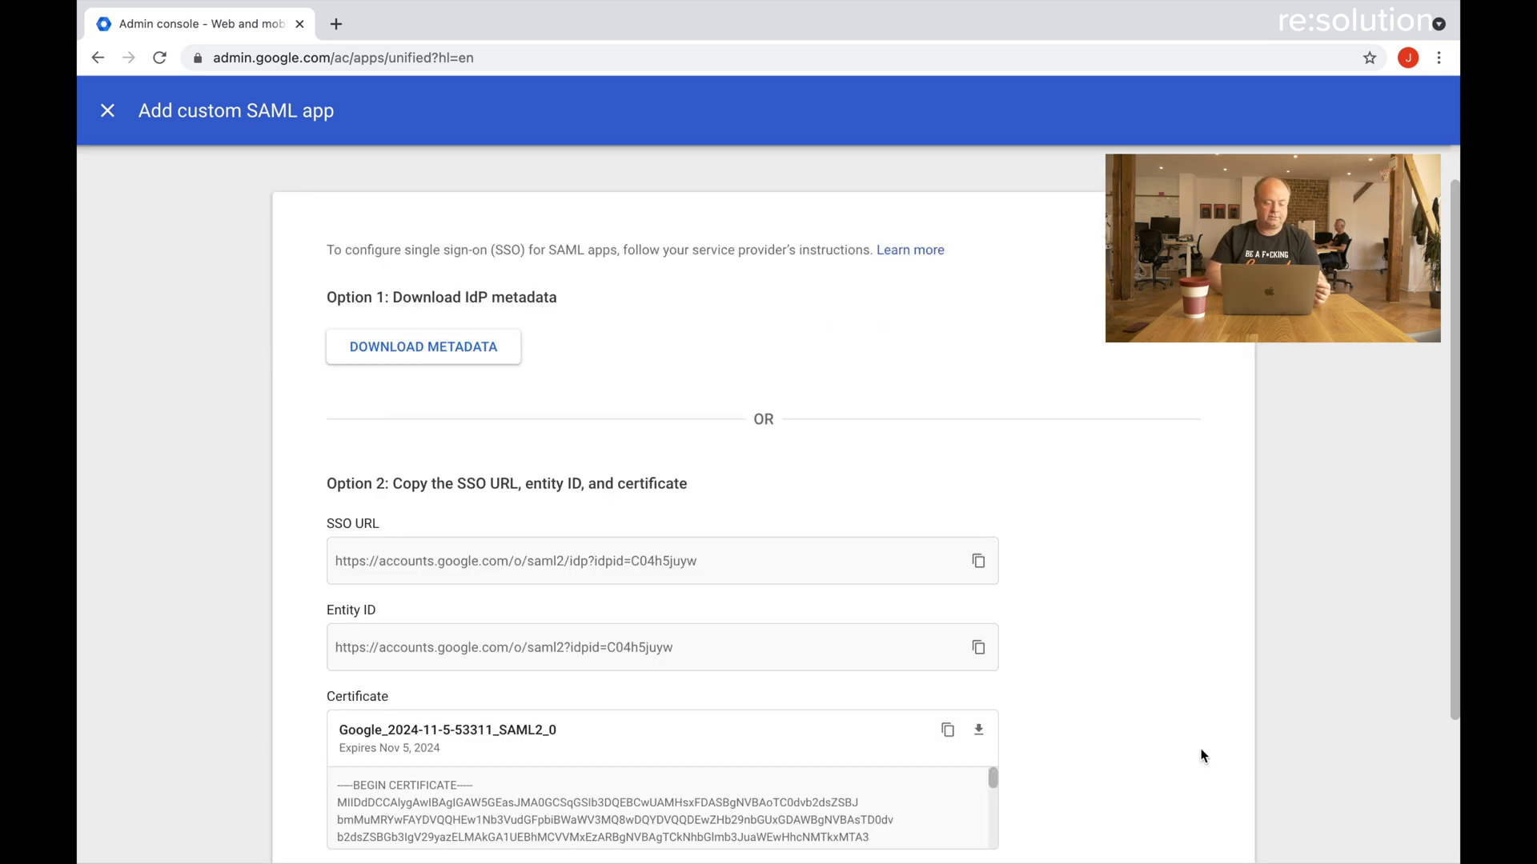
# Download the Google IdP metadata XML file and dismiss the download bar.
pyautogui.click(461, 360)
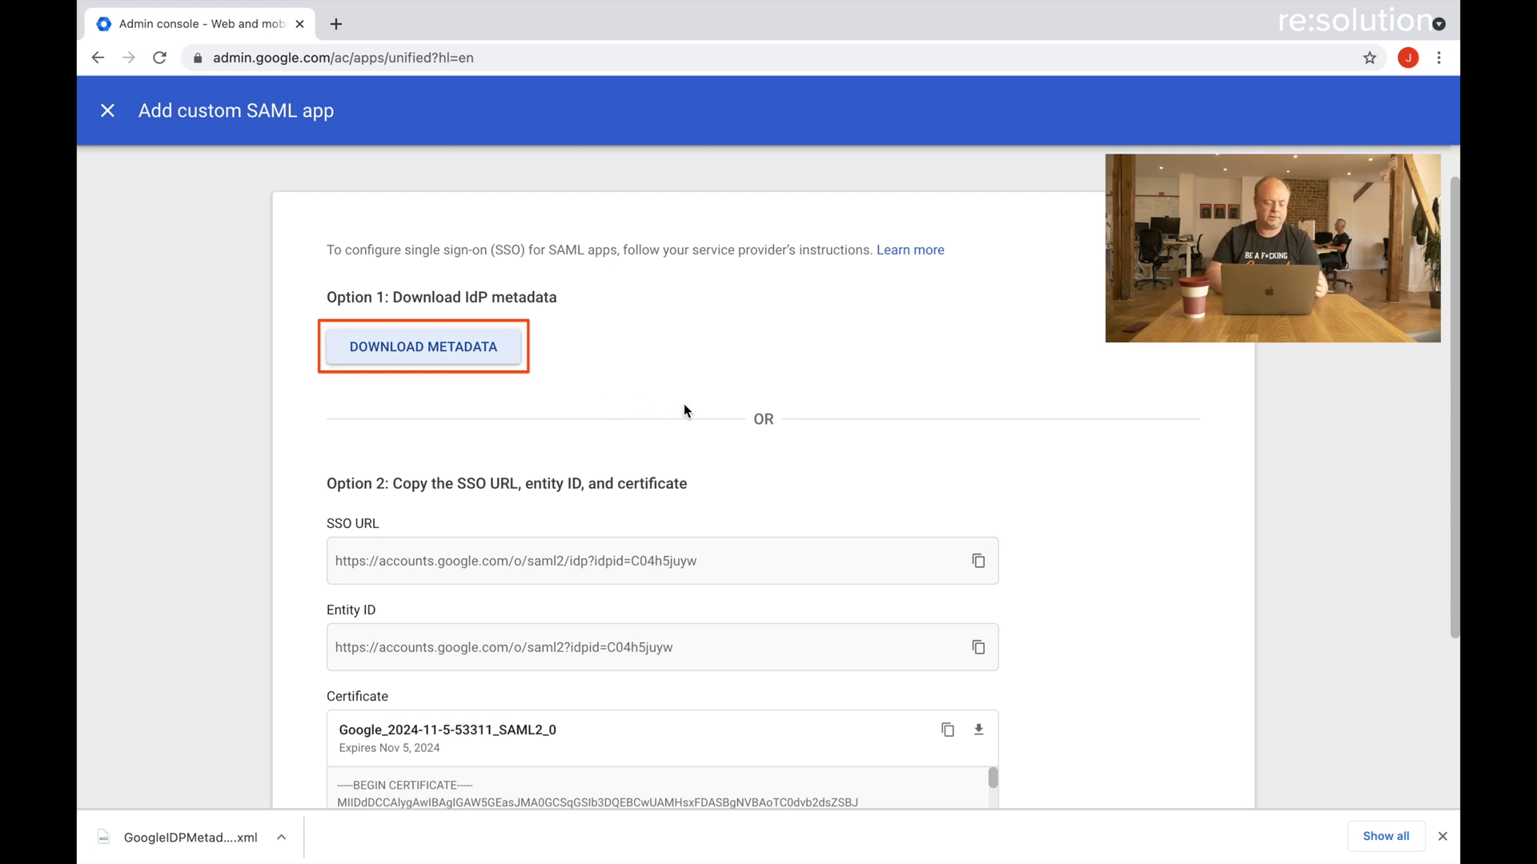
pyautogui.click(1442, 836)
pyautogui.scroll(-3, 1319, 811)
# Paste the Jira samlsso URL into both ACS URL and Entity ID and continue.
pyautogui.click(1197, 837)
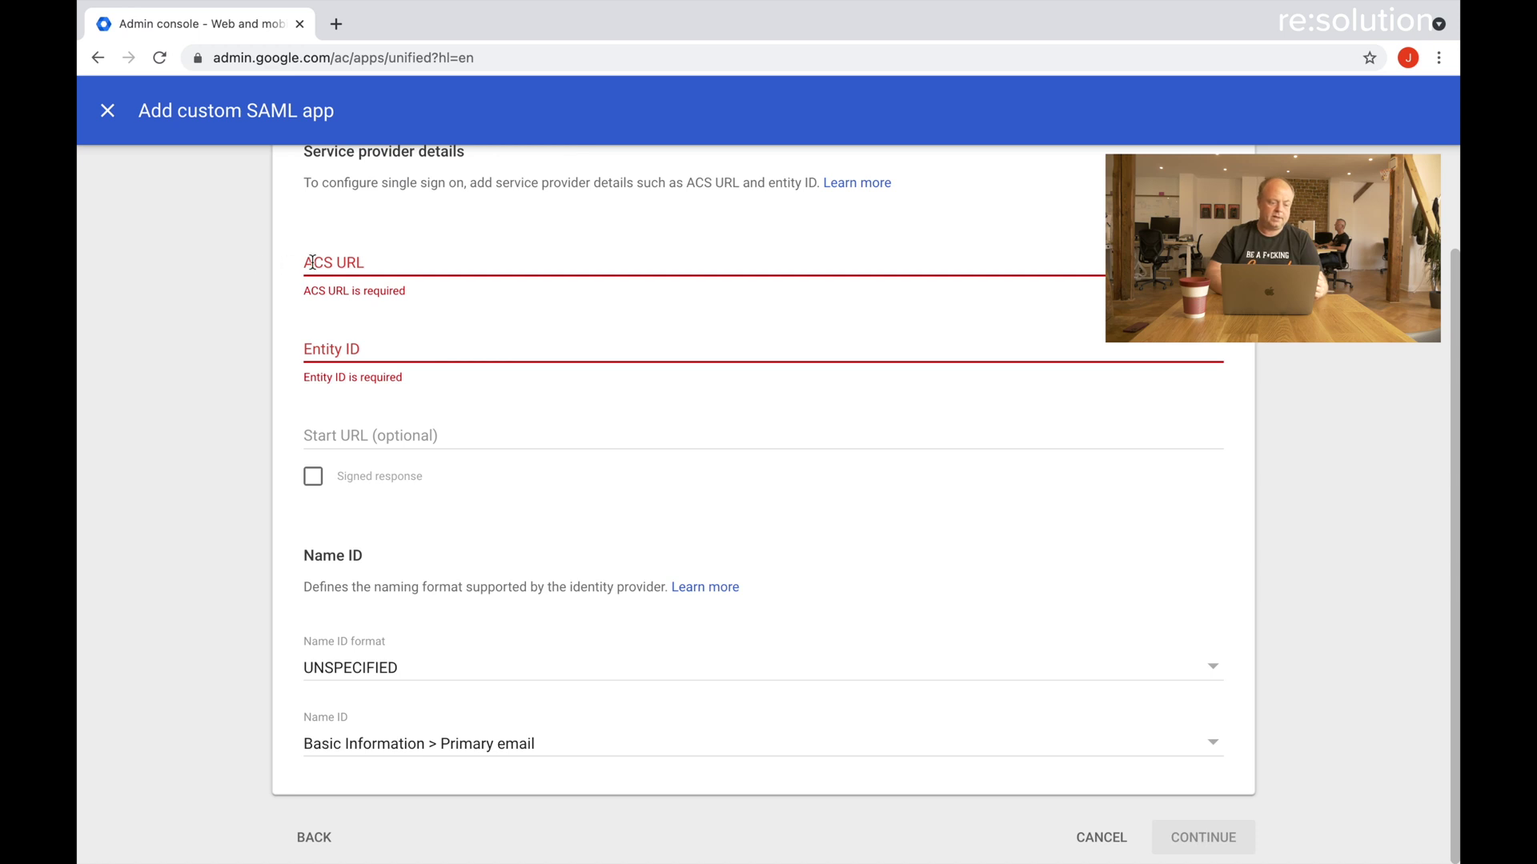
pyautogui.click(313, 262)
pyautogui.write('https://cr-demo-jsm.klab.resolution.de/plugins/servlet/samlsso')
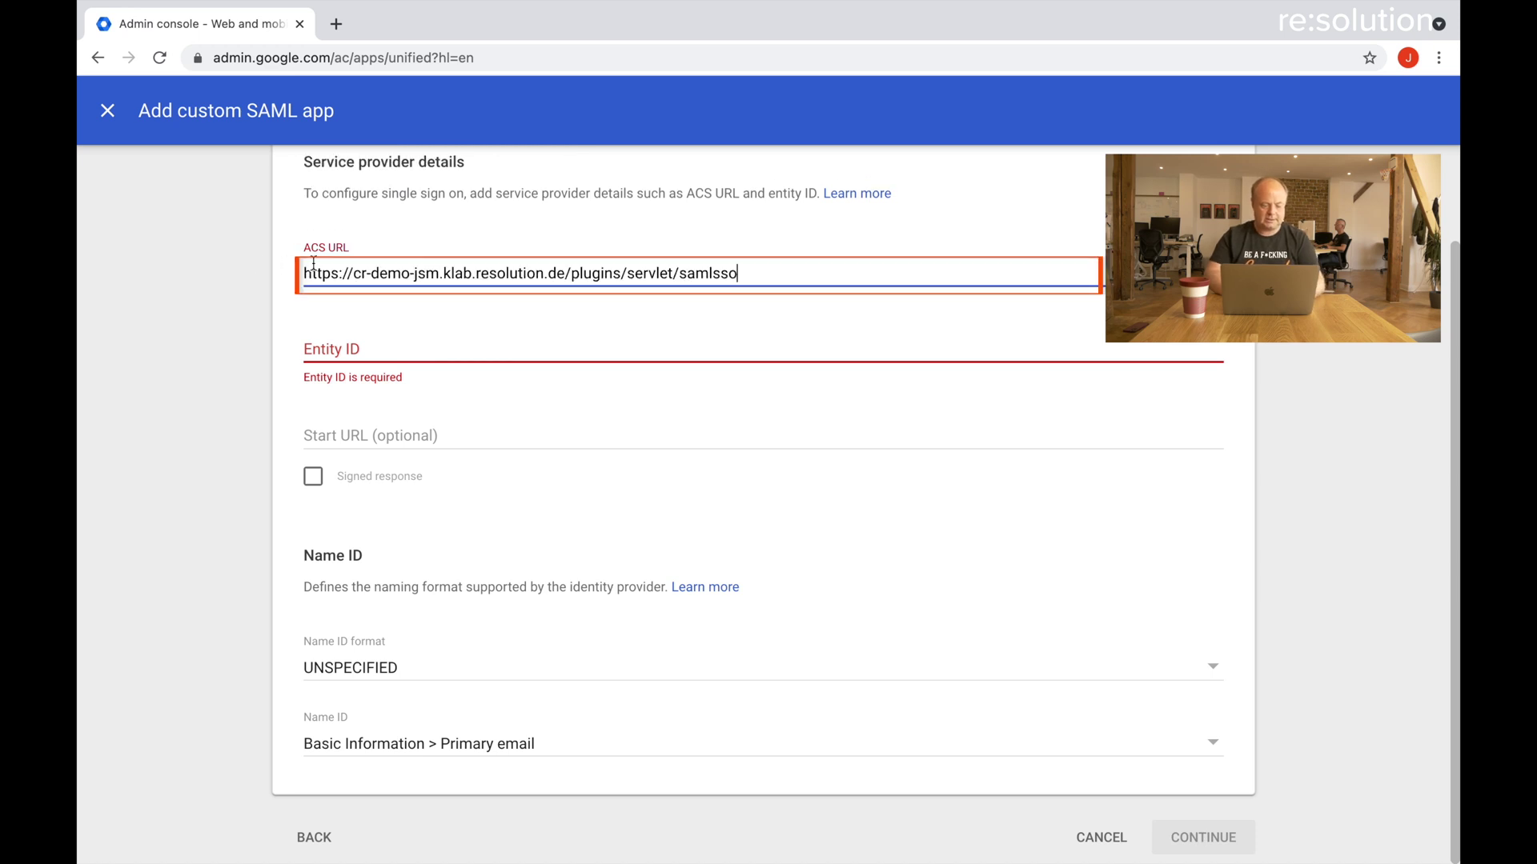
pyautogui.click(332, 353)
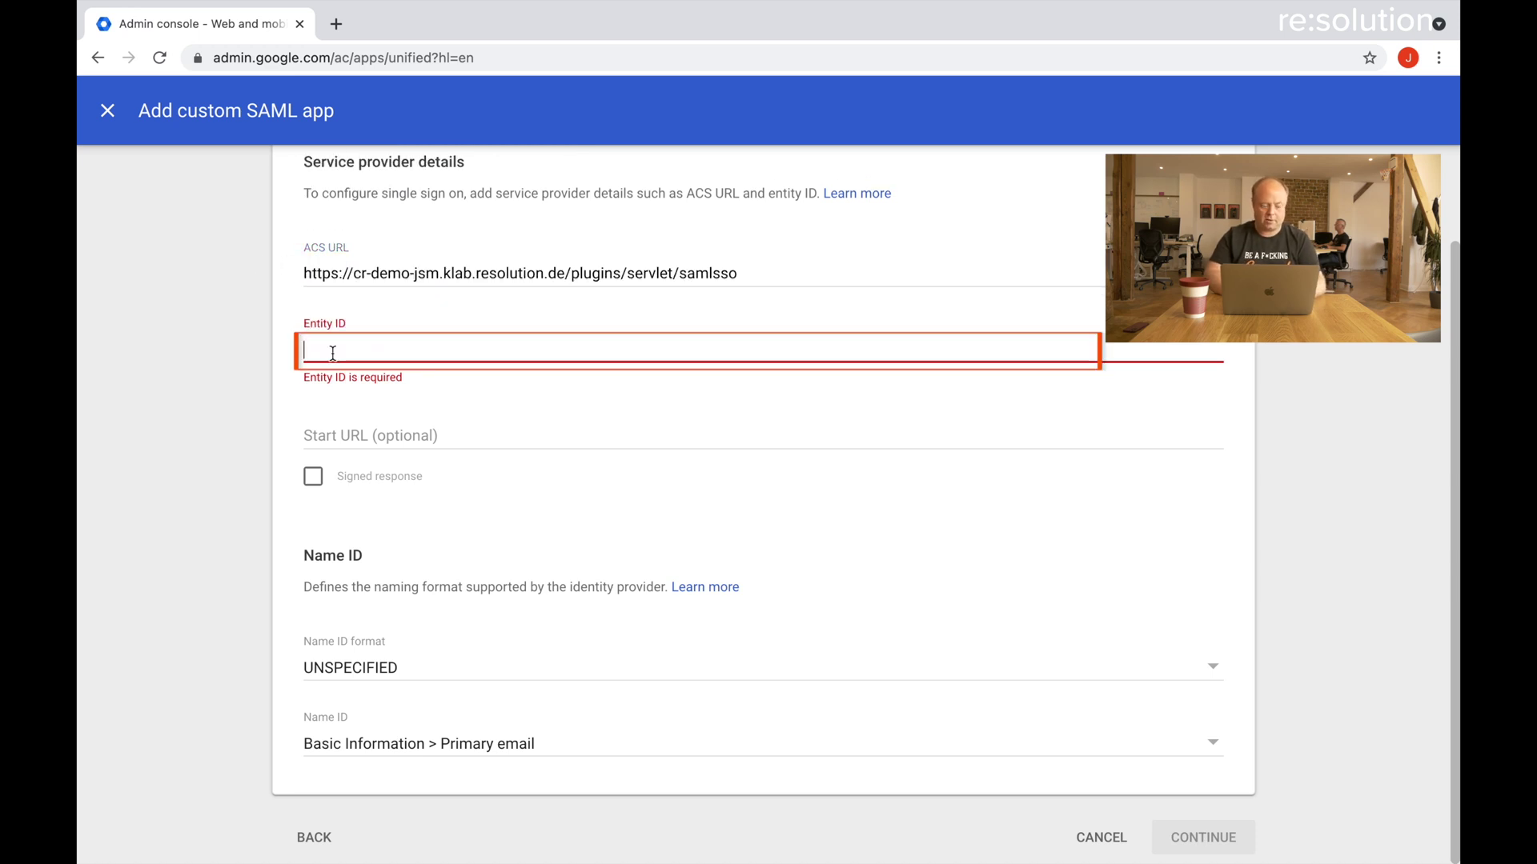
pyautogui.write('https://cr-demo-jsm.klab.resolution.de/plugins/servlet/samlsso')
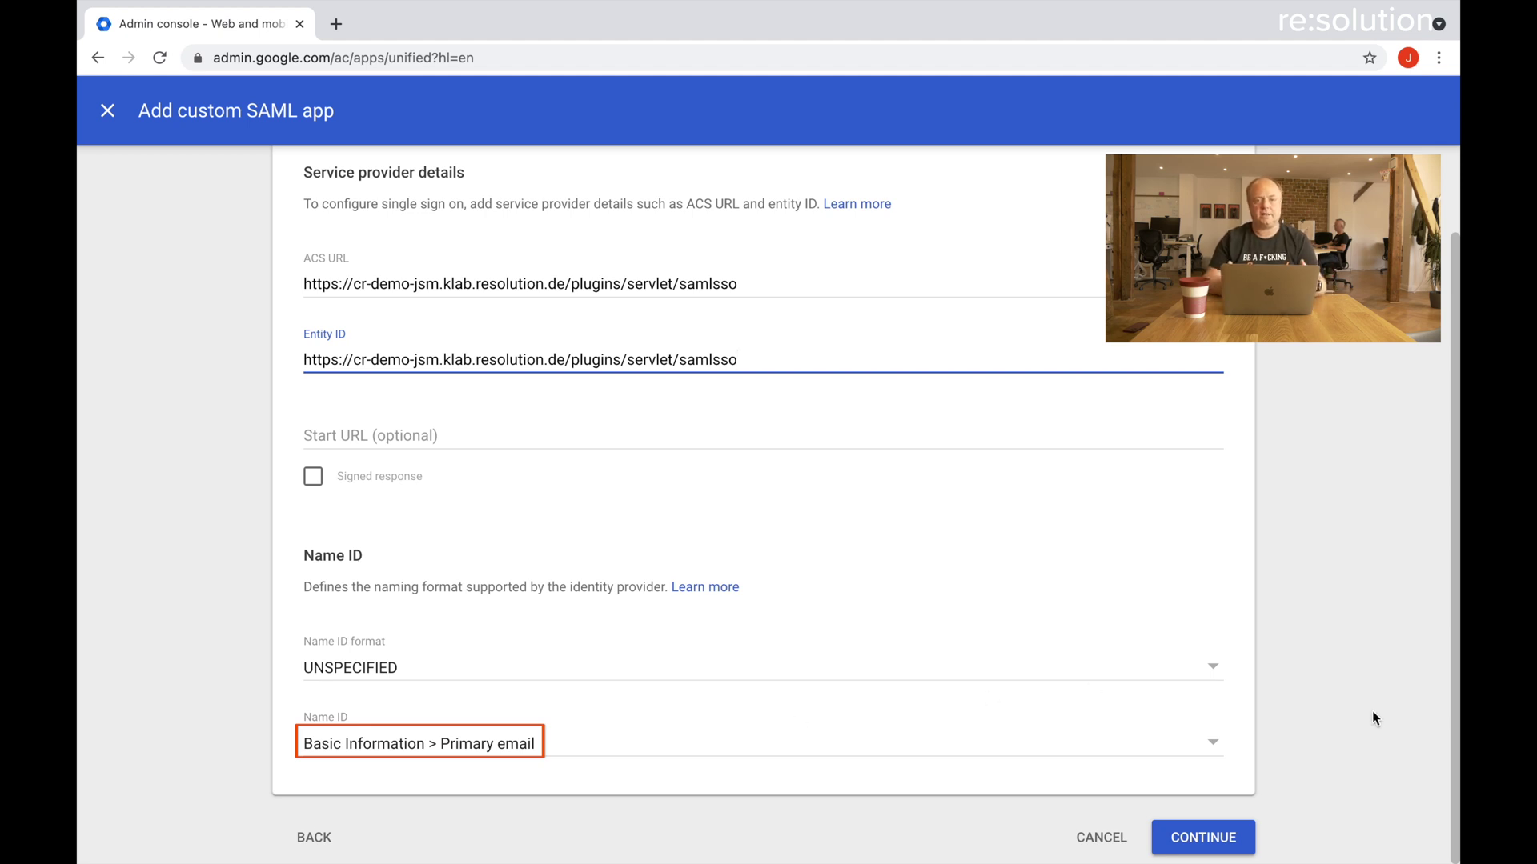
pyautogui.click(1212, 839)
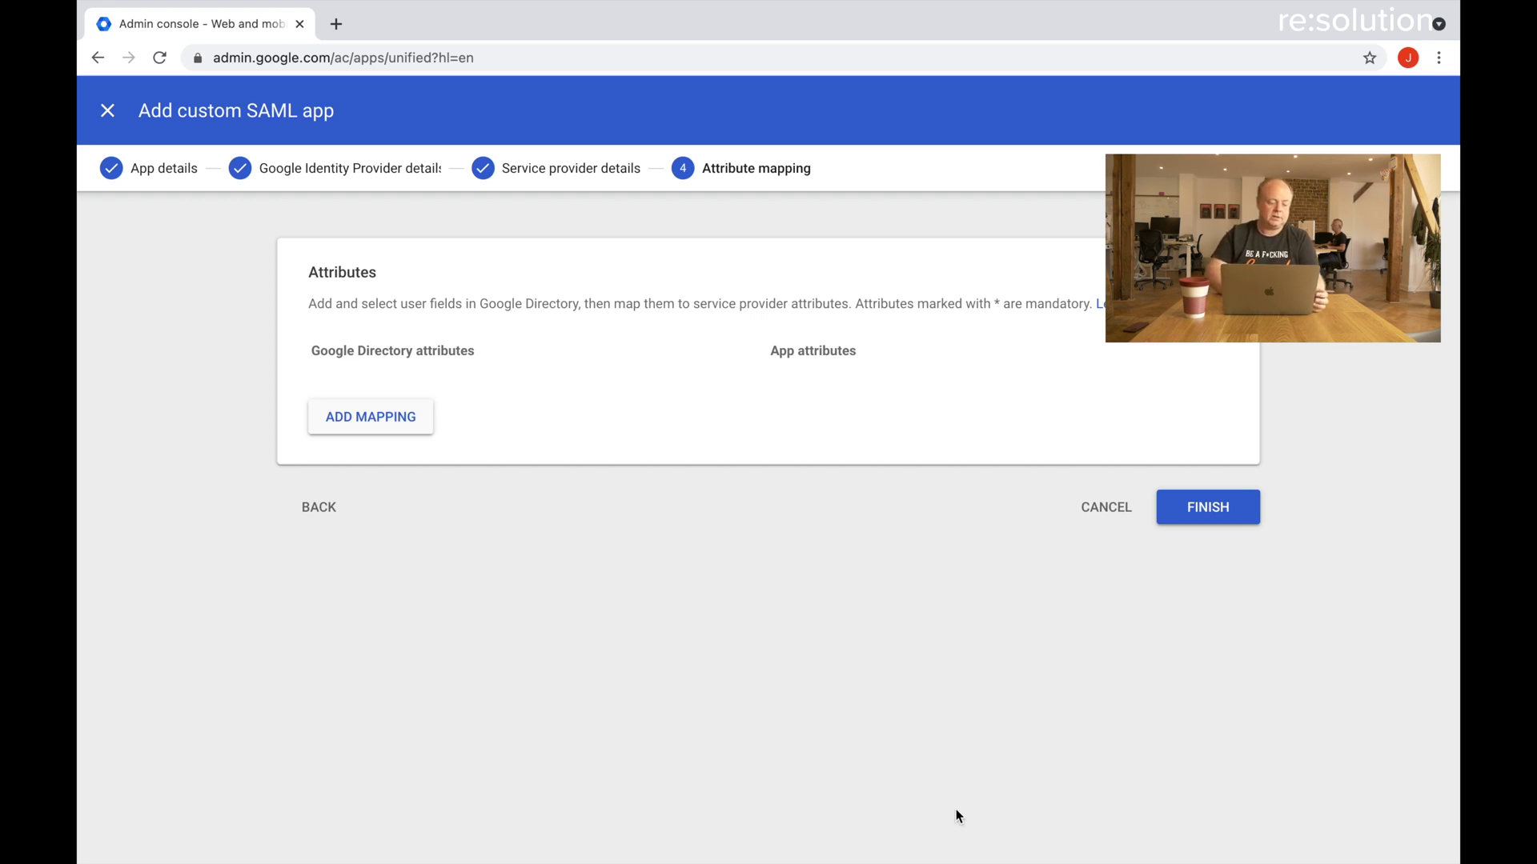
# Map First name to firstName and Last name to lastName.
pyautogui.click(384, 428)
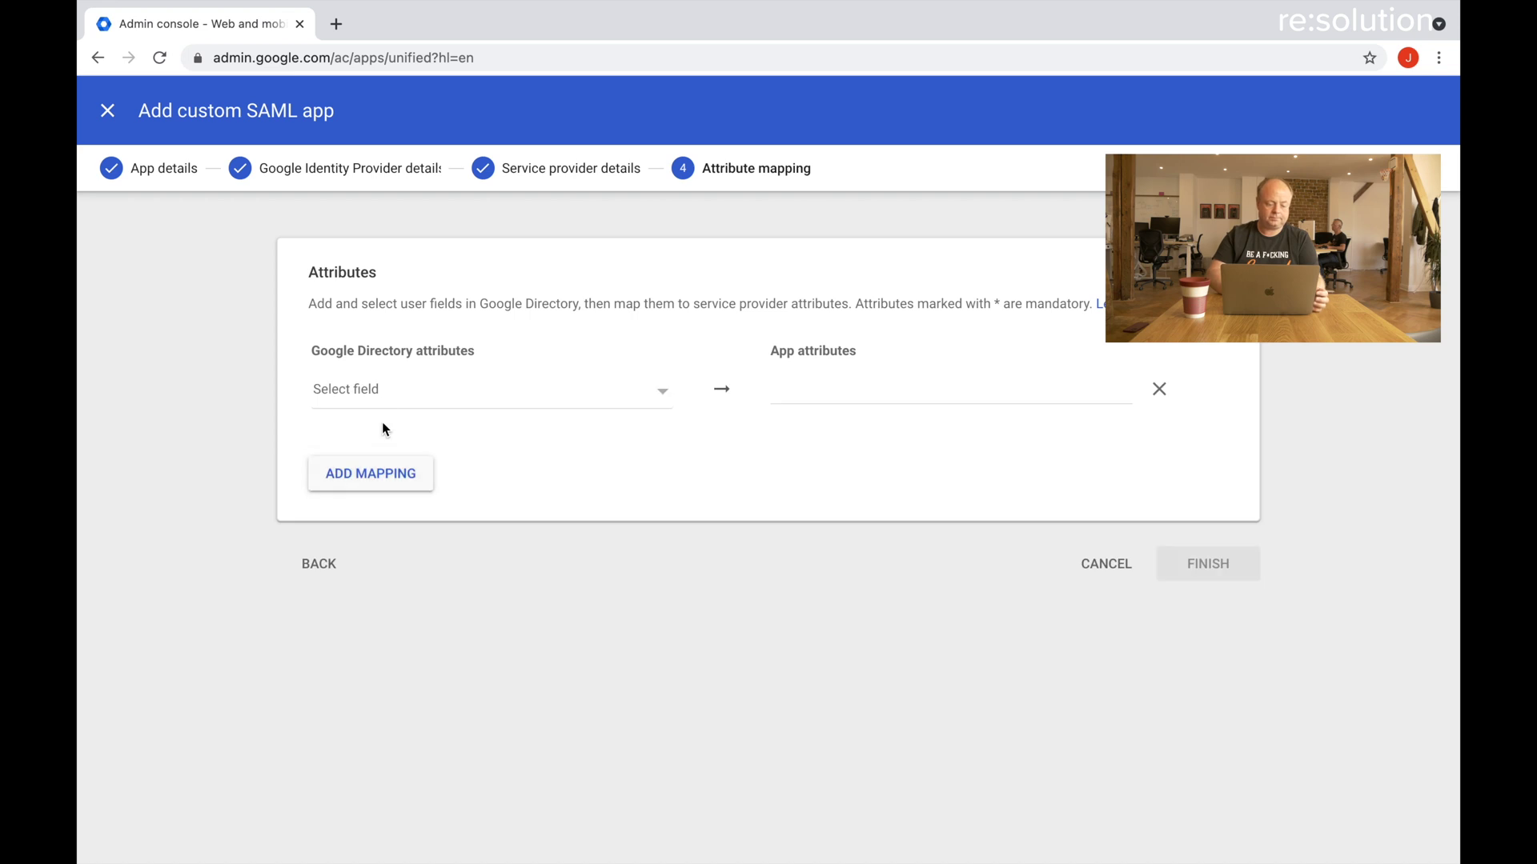
pyautogui.click(384, 394)
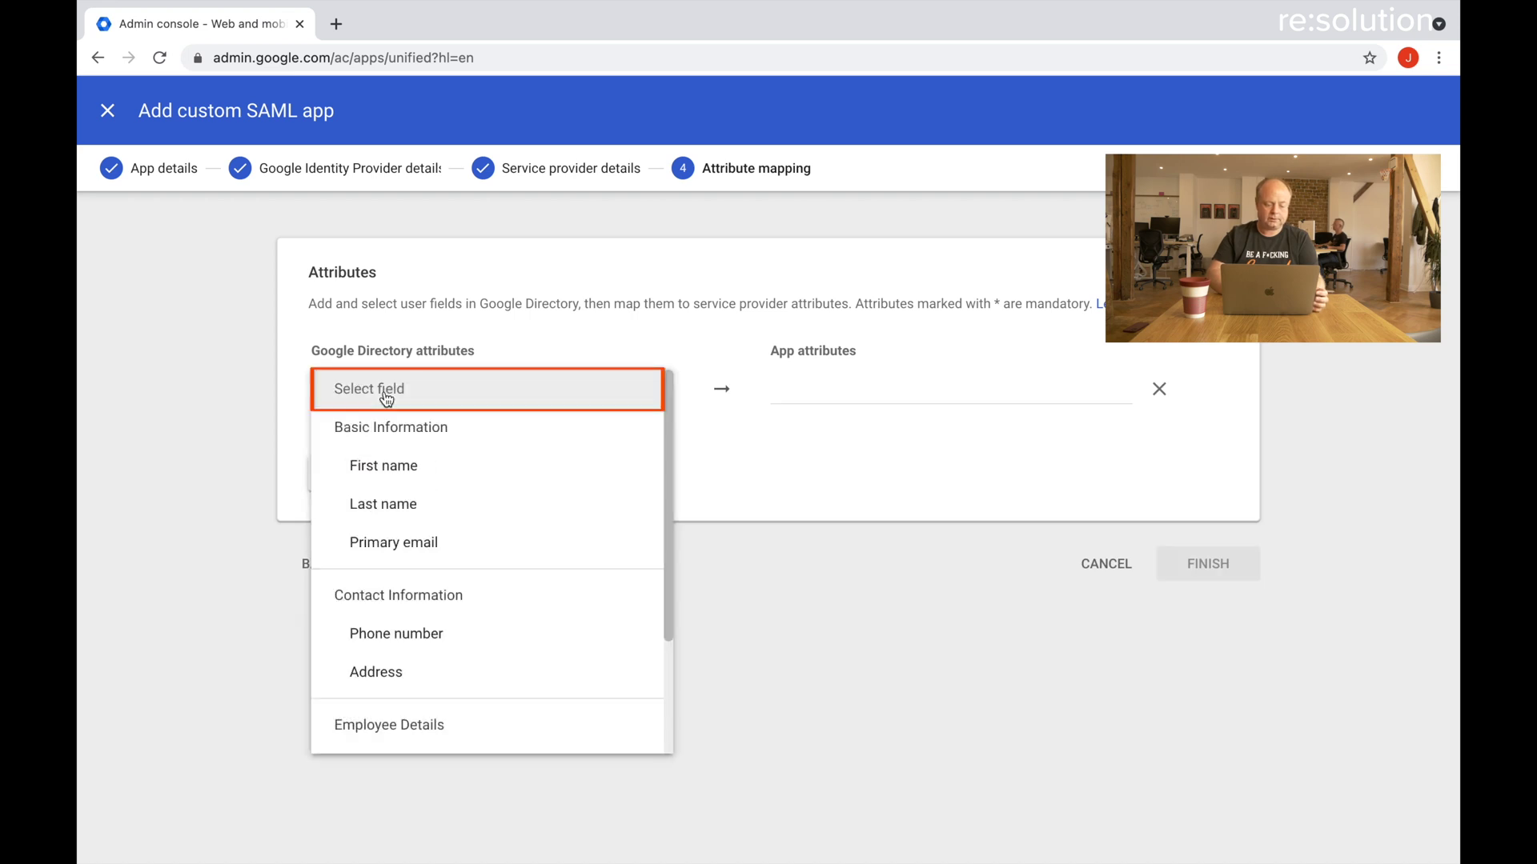
pyautogui.click(392, 468)
pyautogui.click(826, 399)
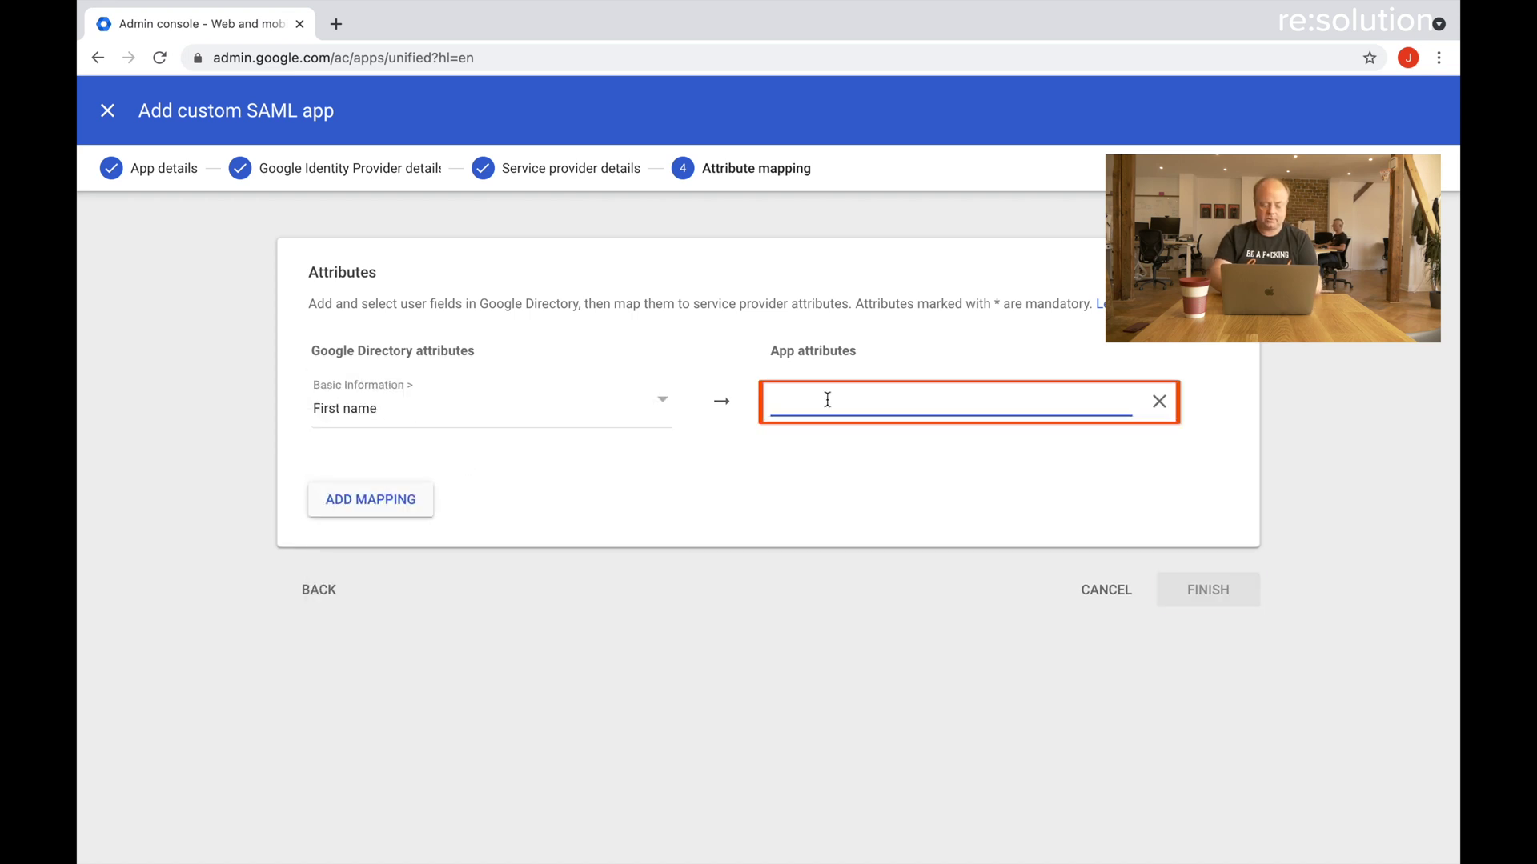
pyautogui.write('firstName')
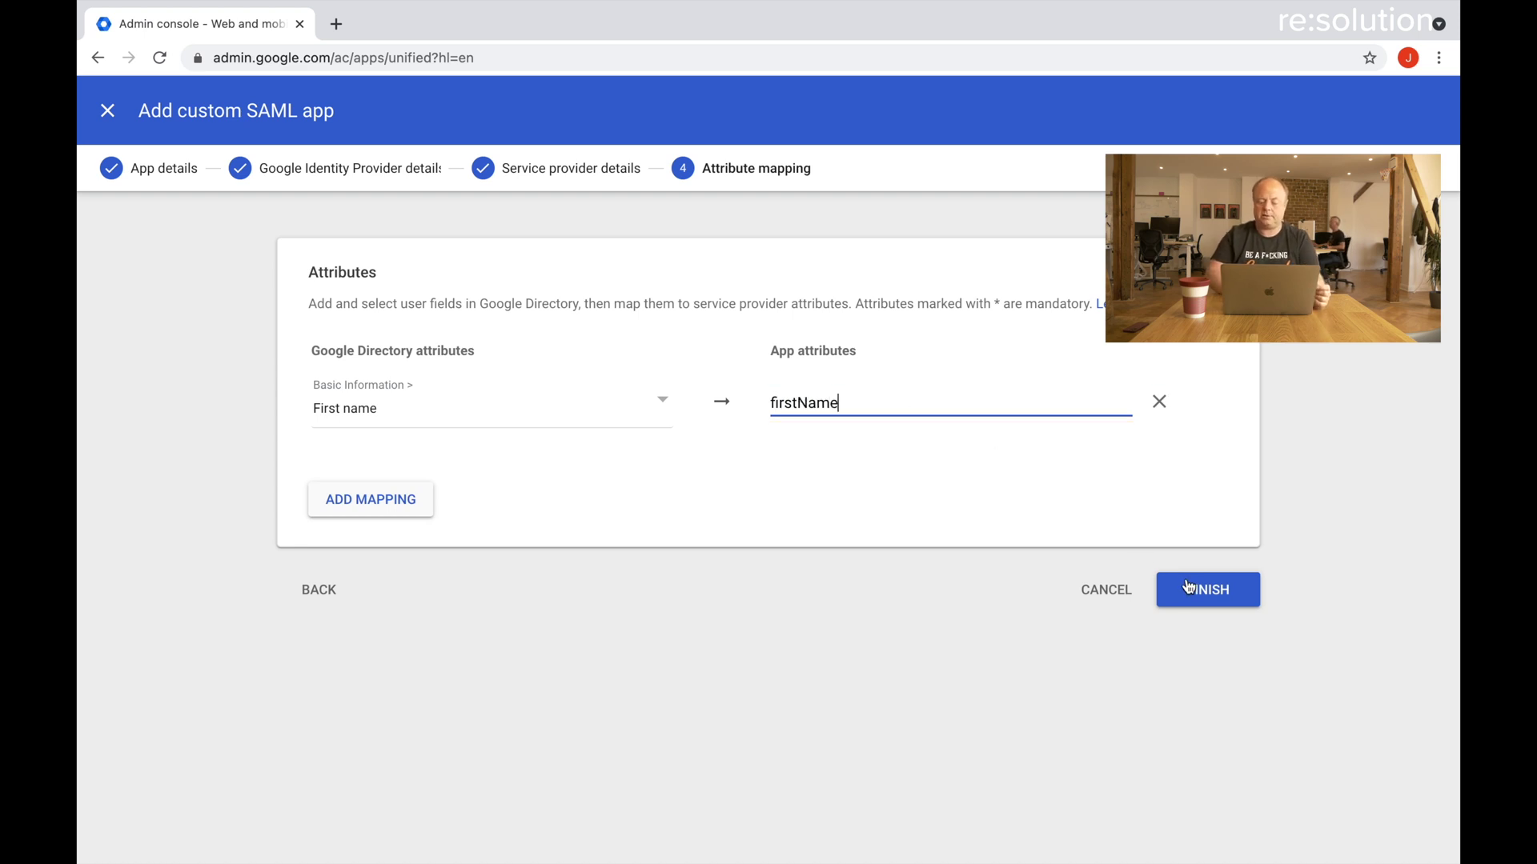
pyautogui.click(401, 513)
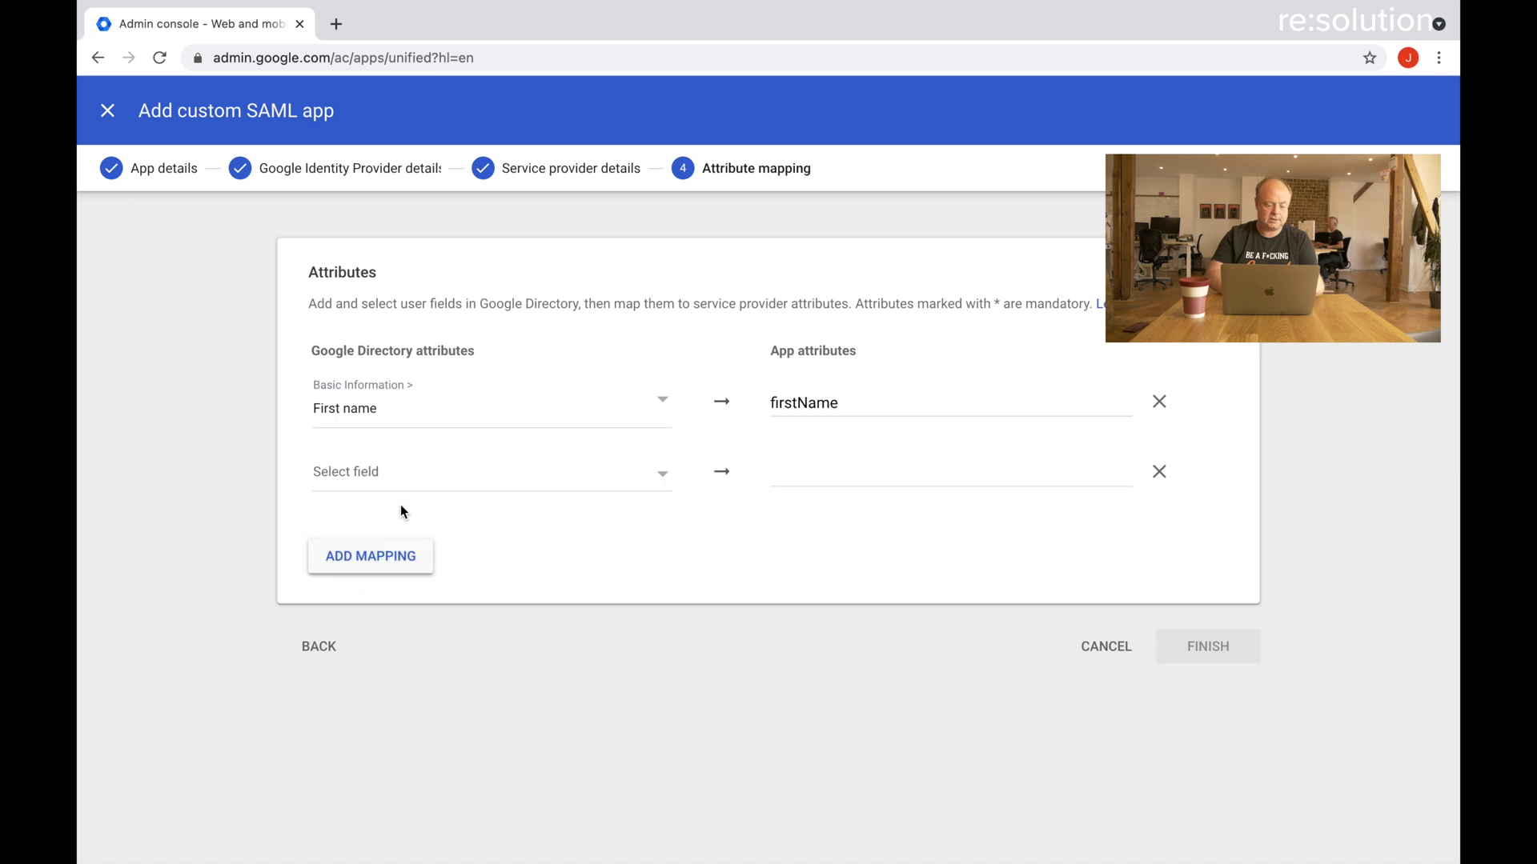
pyautogui.click(391, 480)
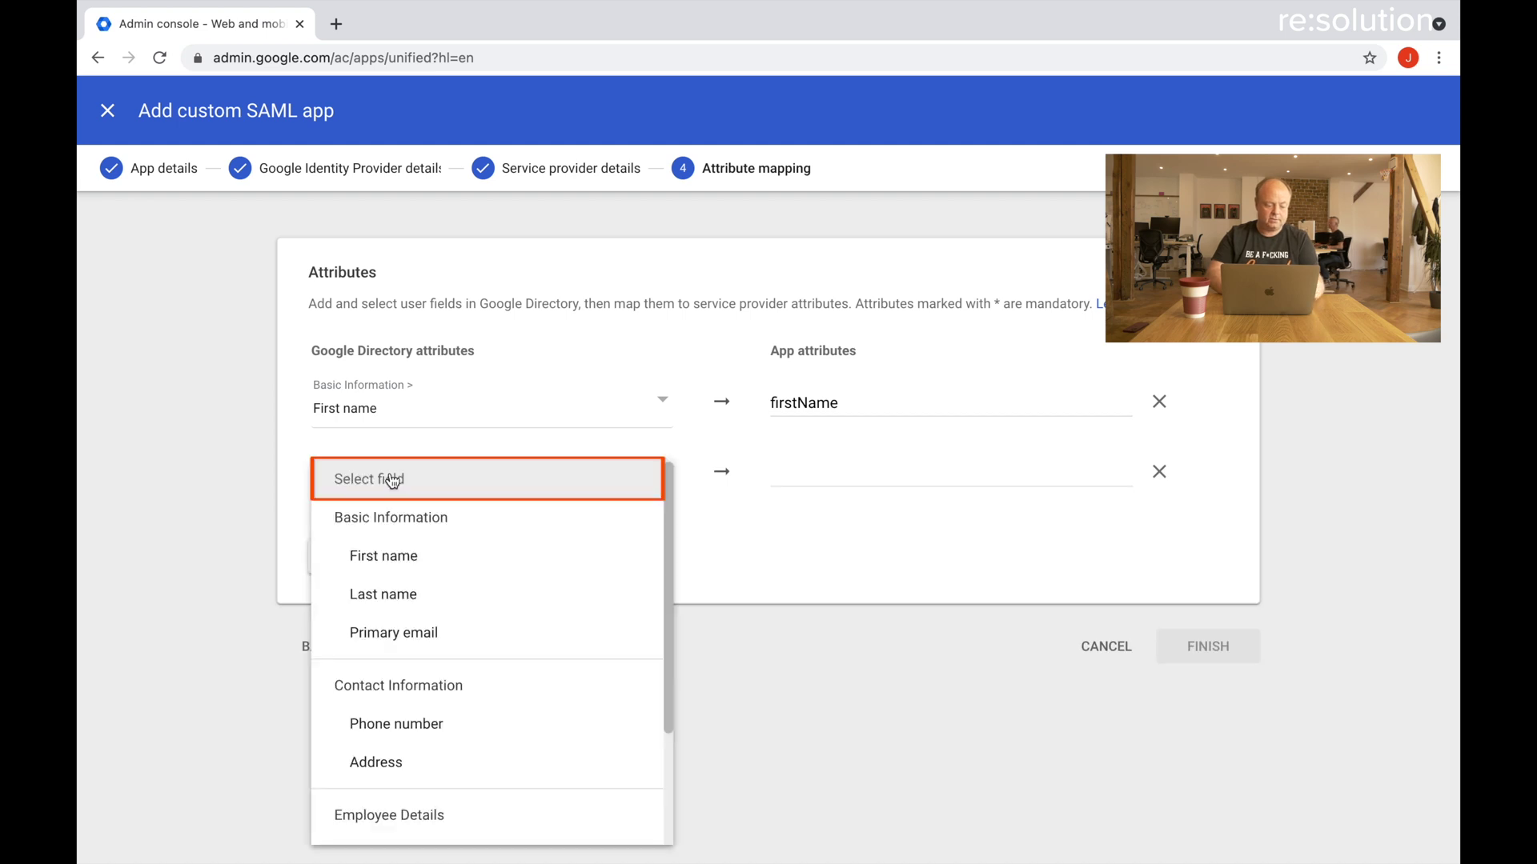
pyautogui.click(385, 594)
pyautogui.click(807, 496)
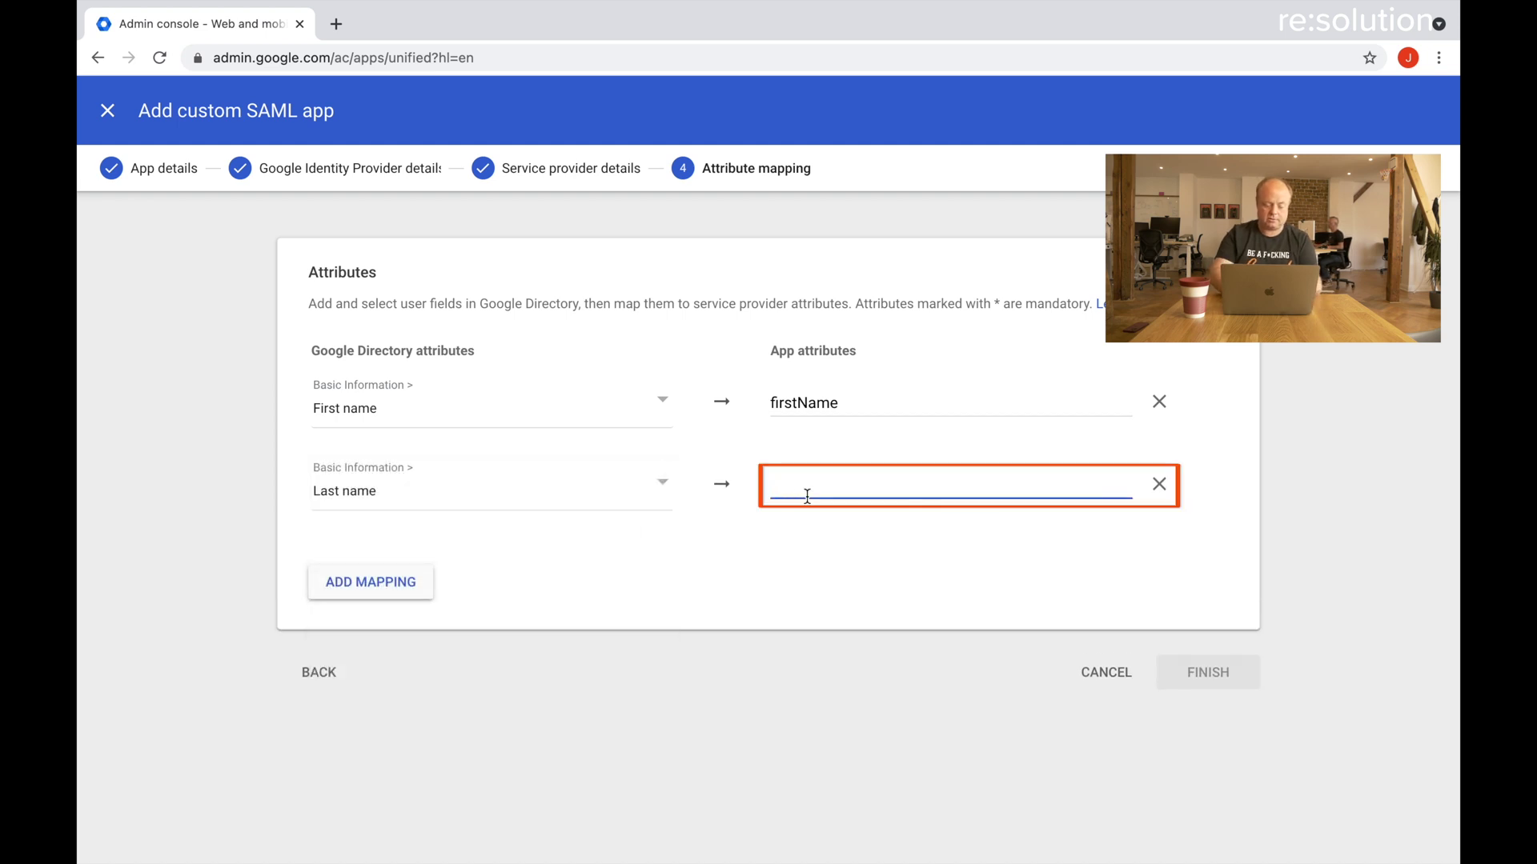
pyautogui.write('lastName')
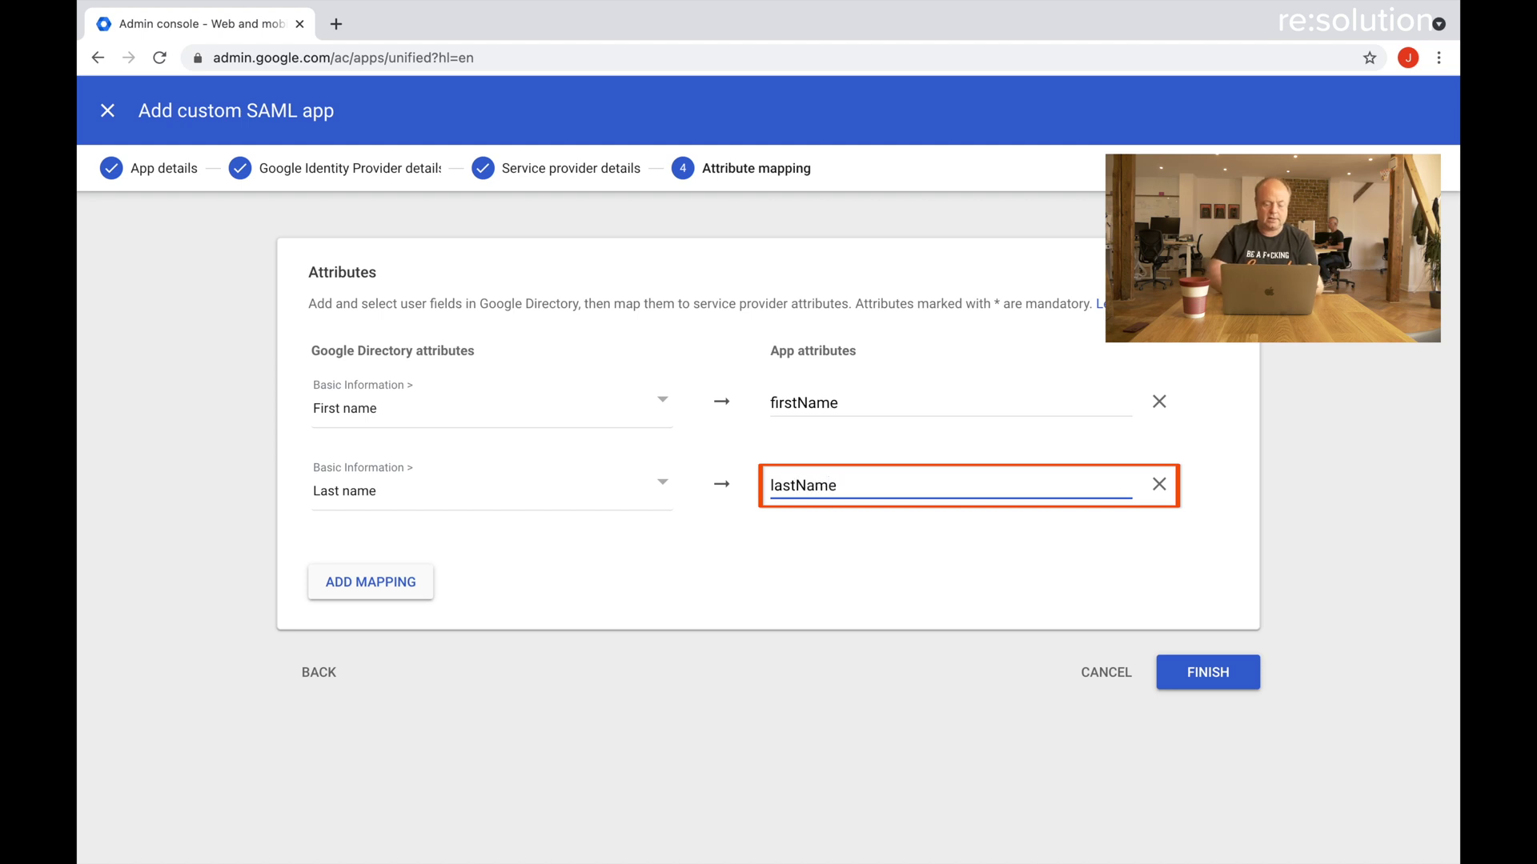
# Map Primary email to mail and finish creating the SAML app.
pyautogui.click(347, 592)
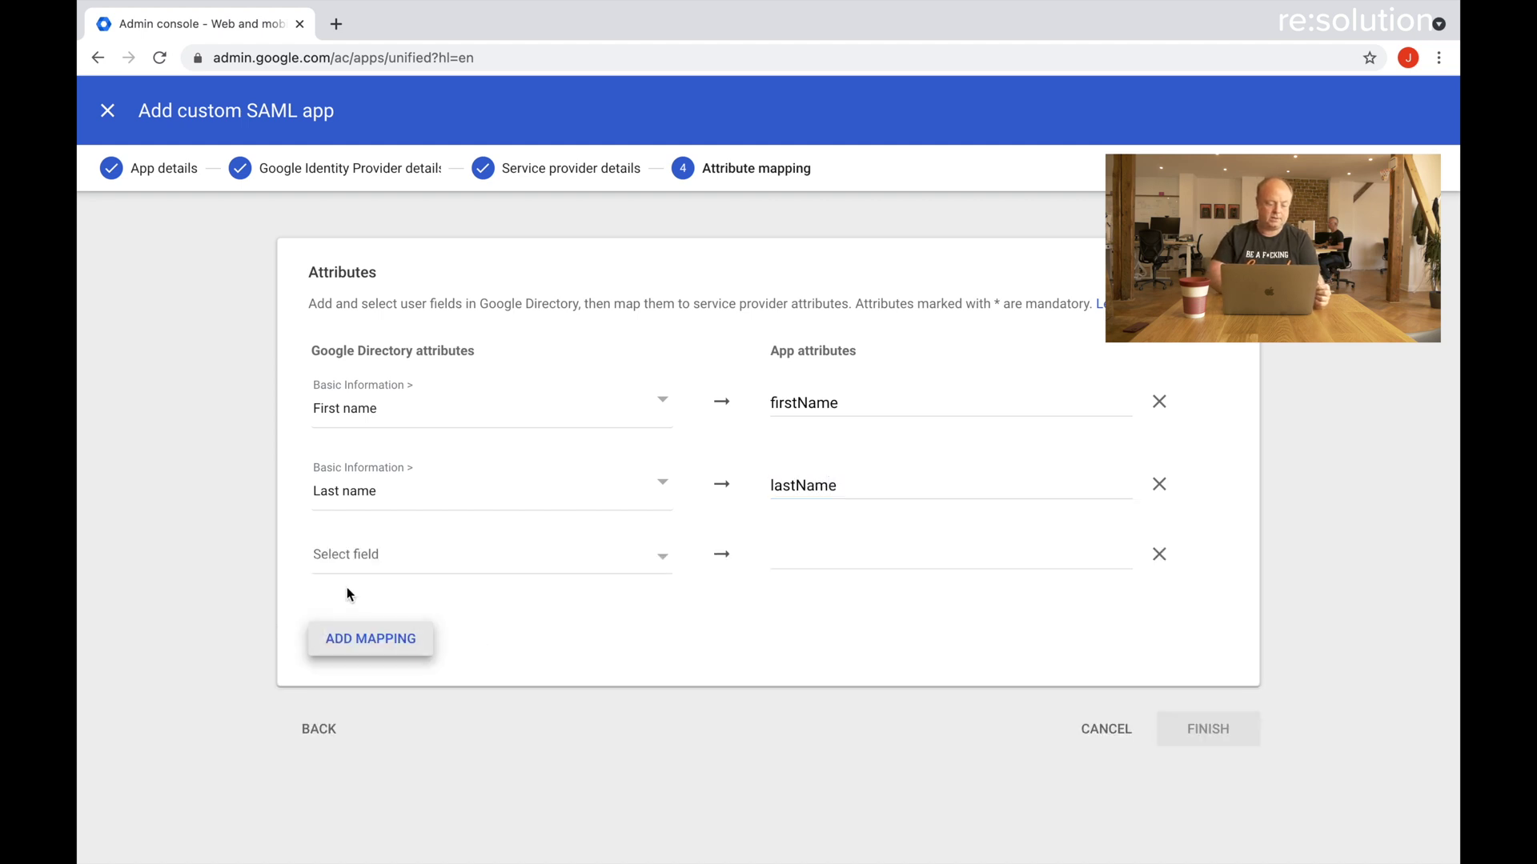
pyautogui.click(377, 560)
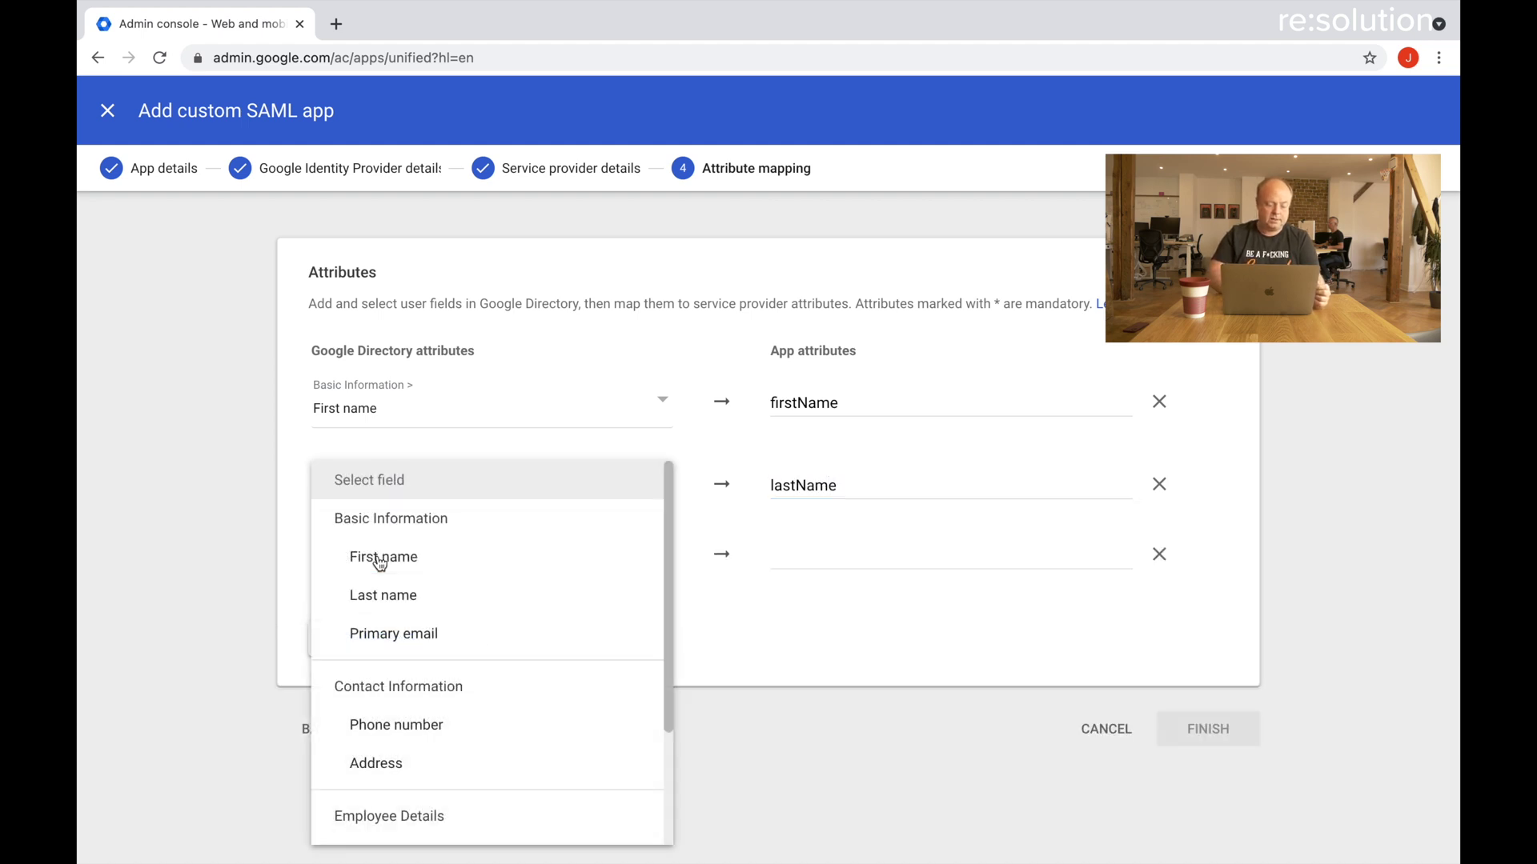
pyautogui.click(387, 634)
pyautogui.click(782, 566)
pyautogui.write('ma')
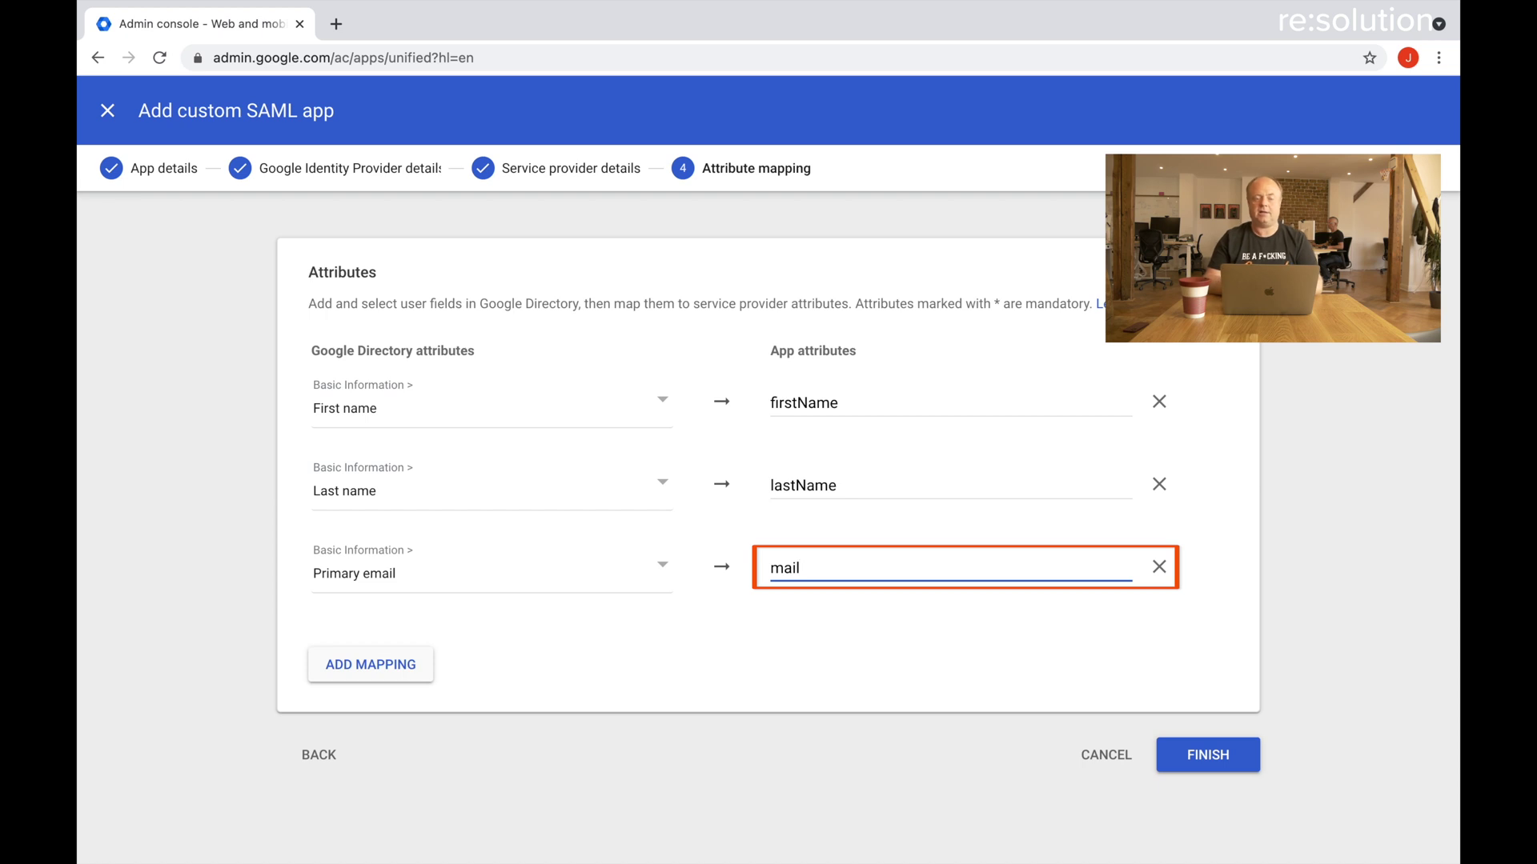
pyautogui.write('il')
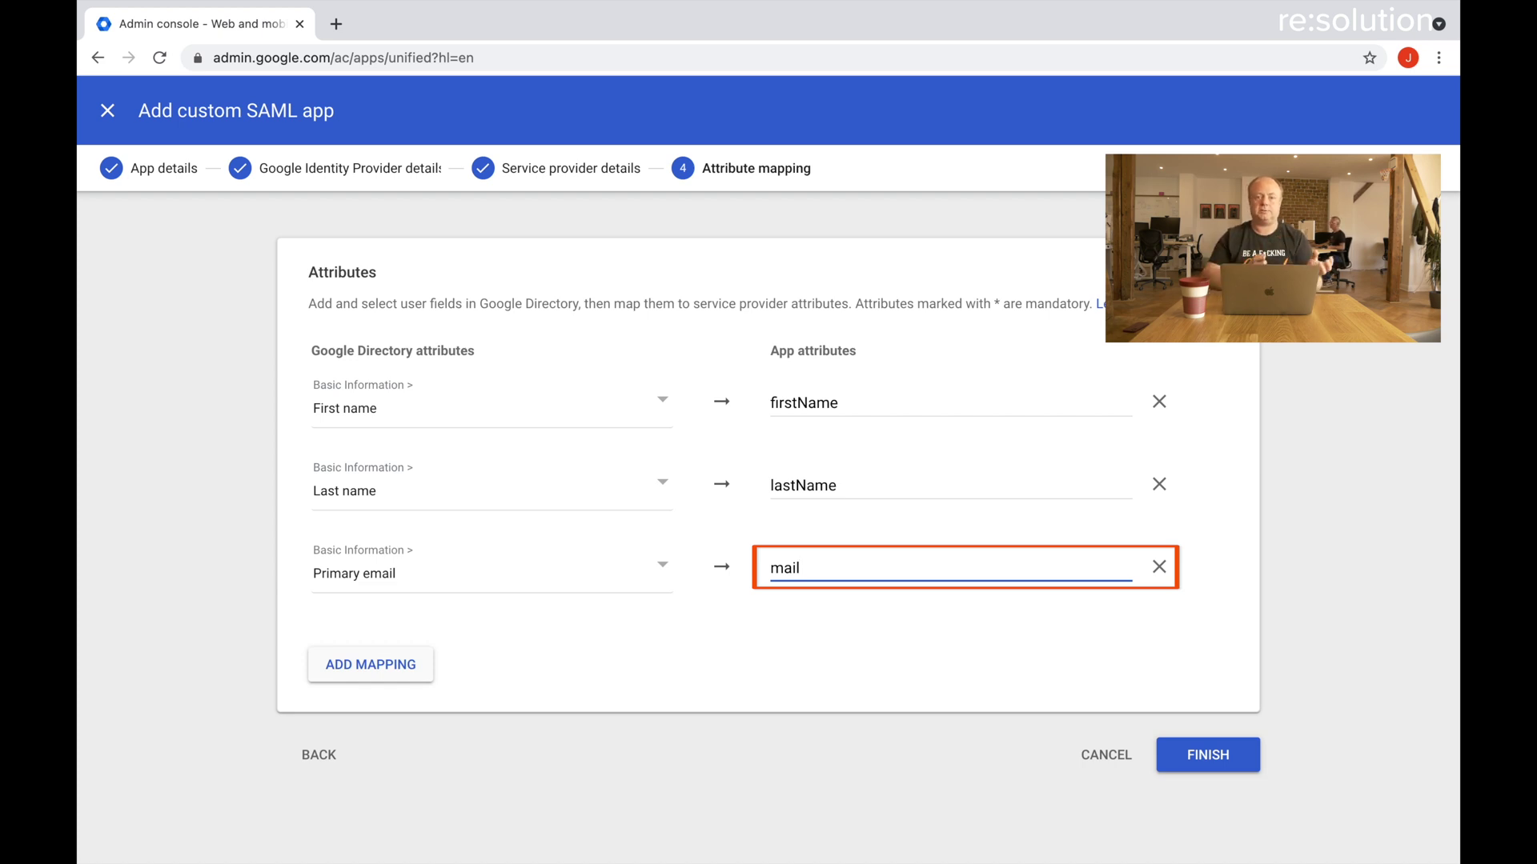
pyautogui.click(1202, 757)
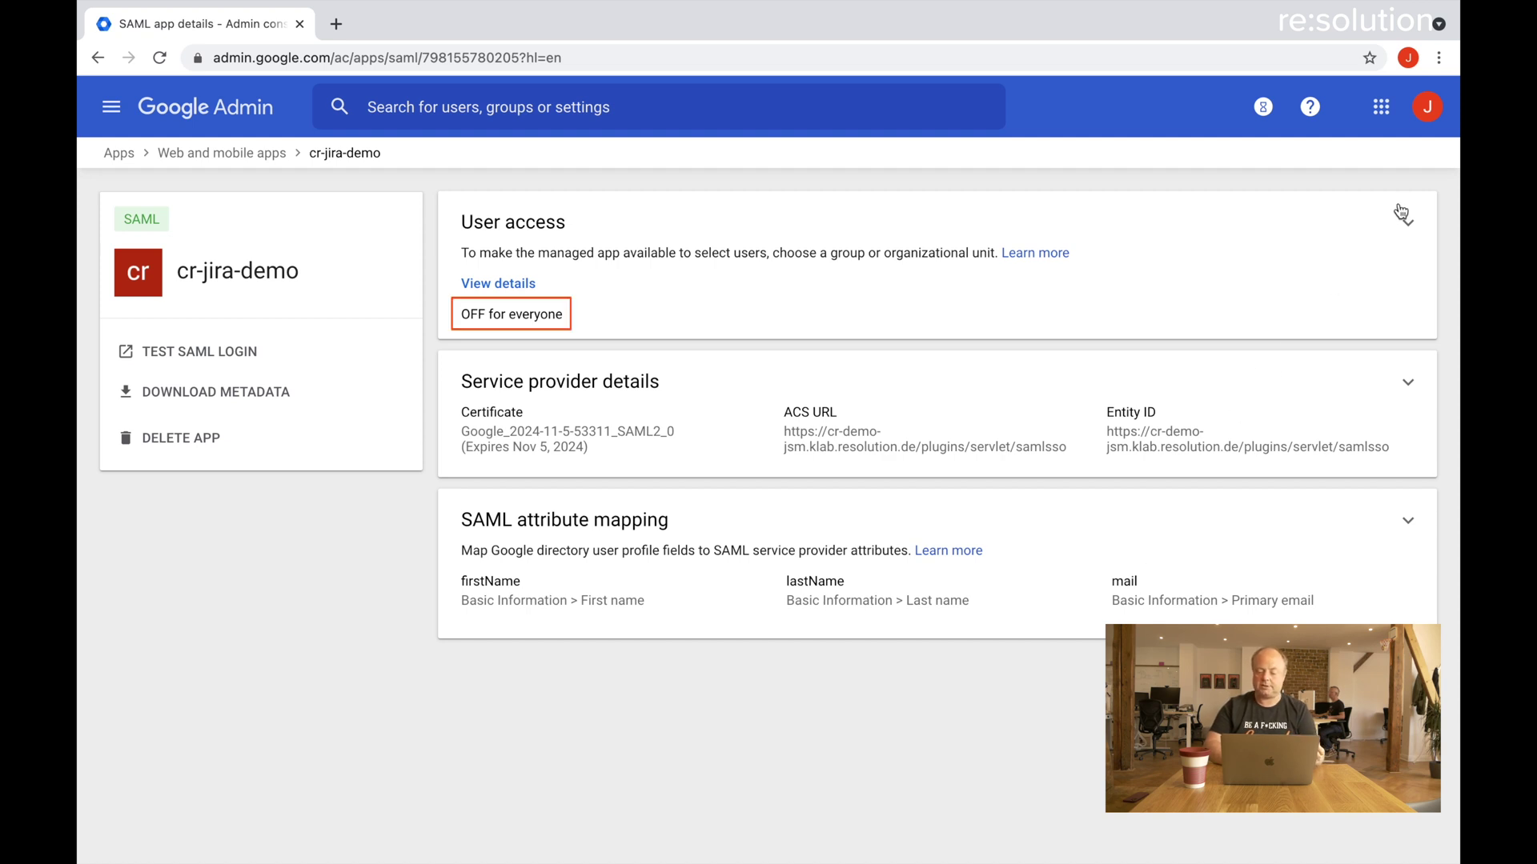
# Set the cr-jira-demo service status to ON for everyone and save.
pyautogui.click(1407, 226)
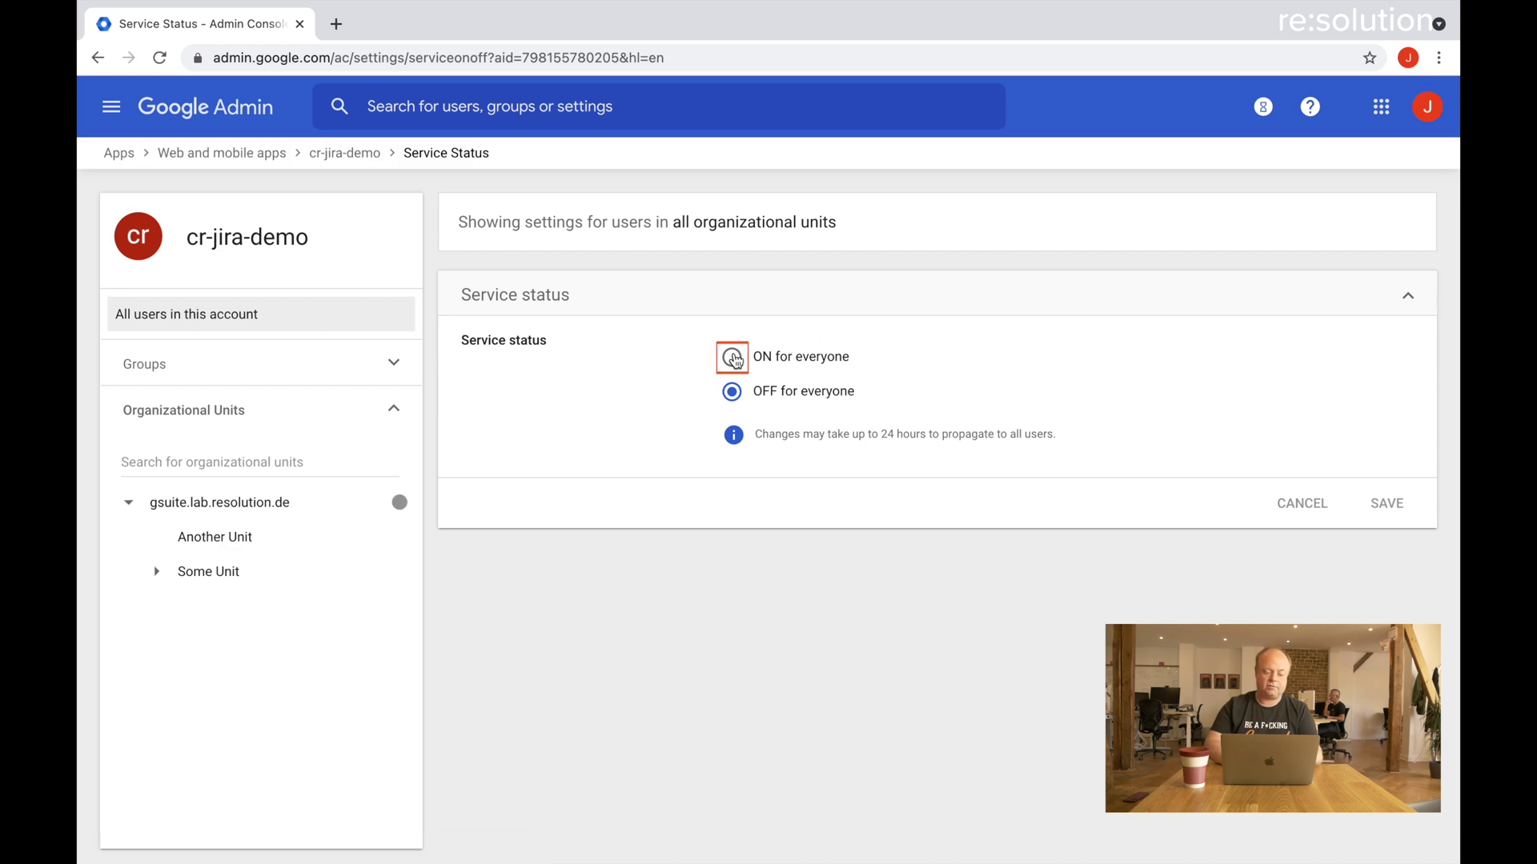
pyautogui.click(731, 357)
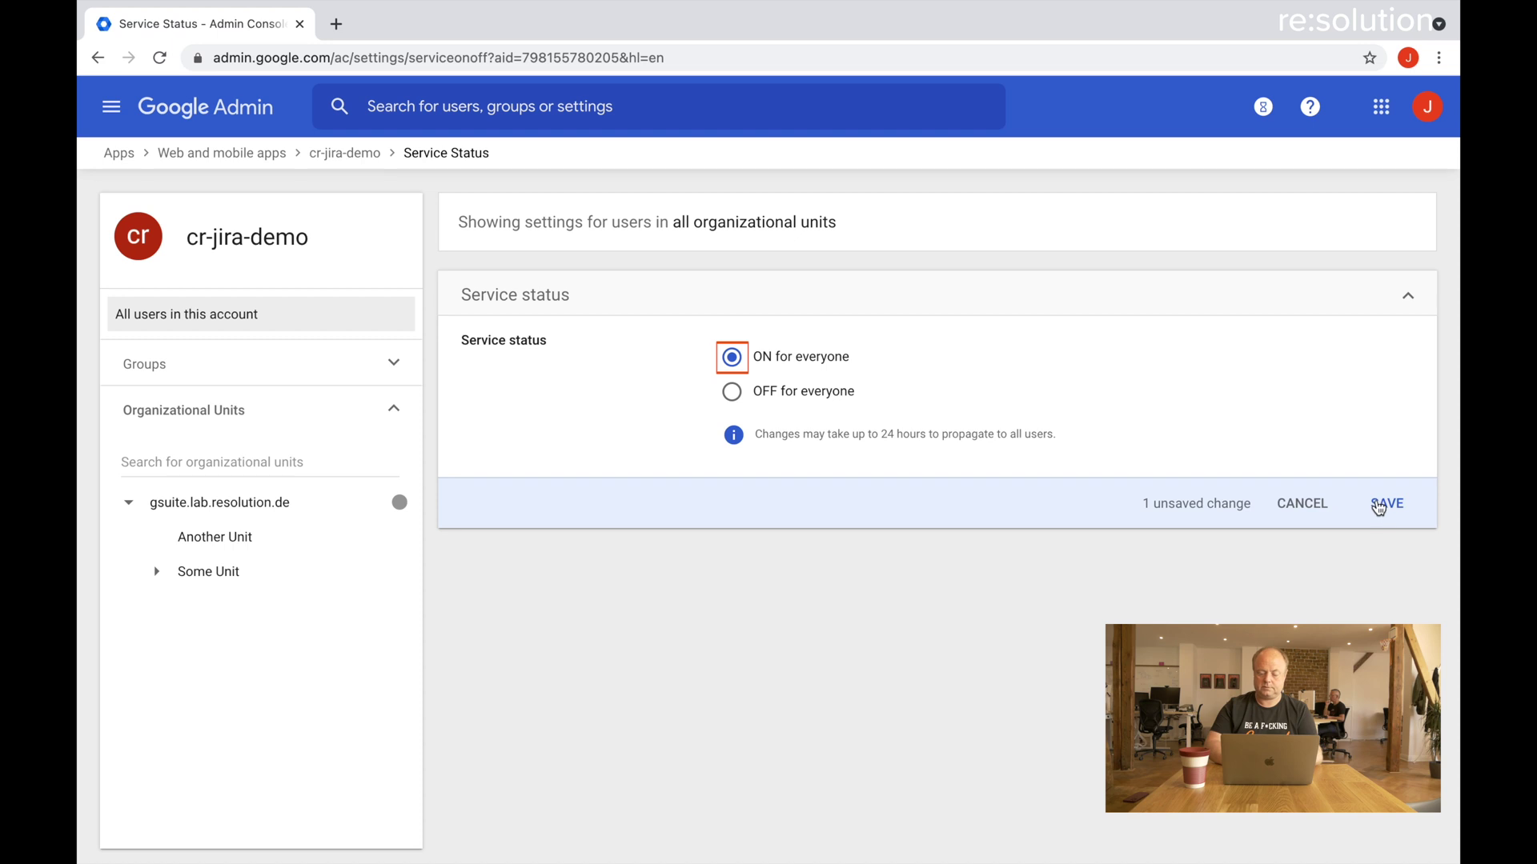
pyautogui.click(1378, 505)
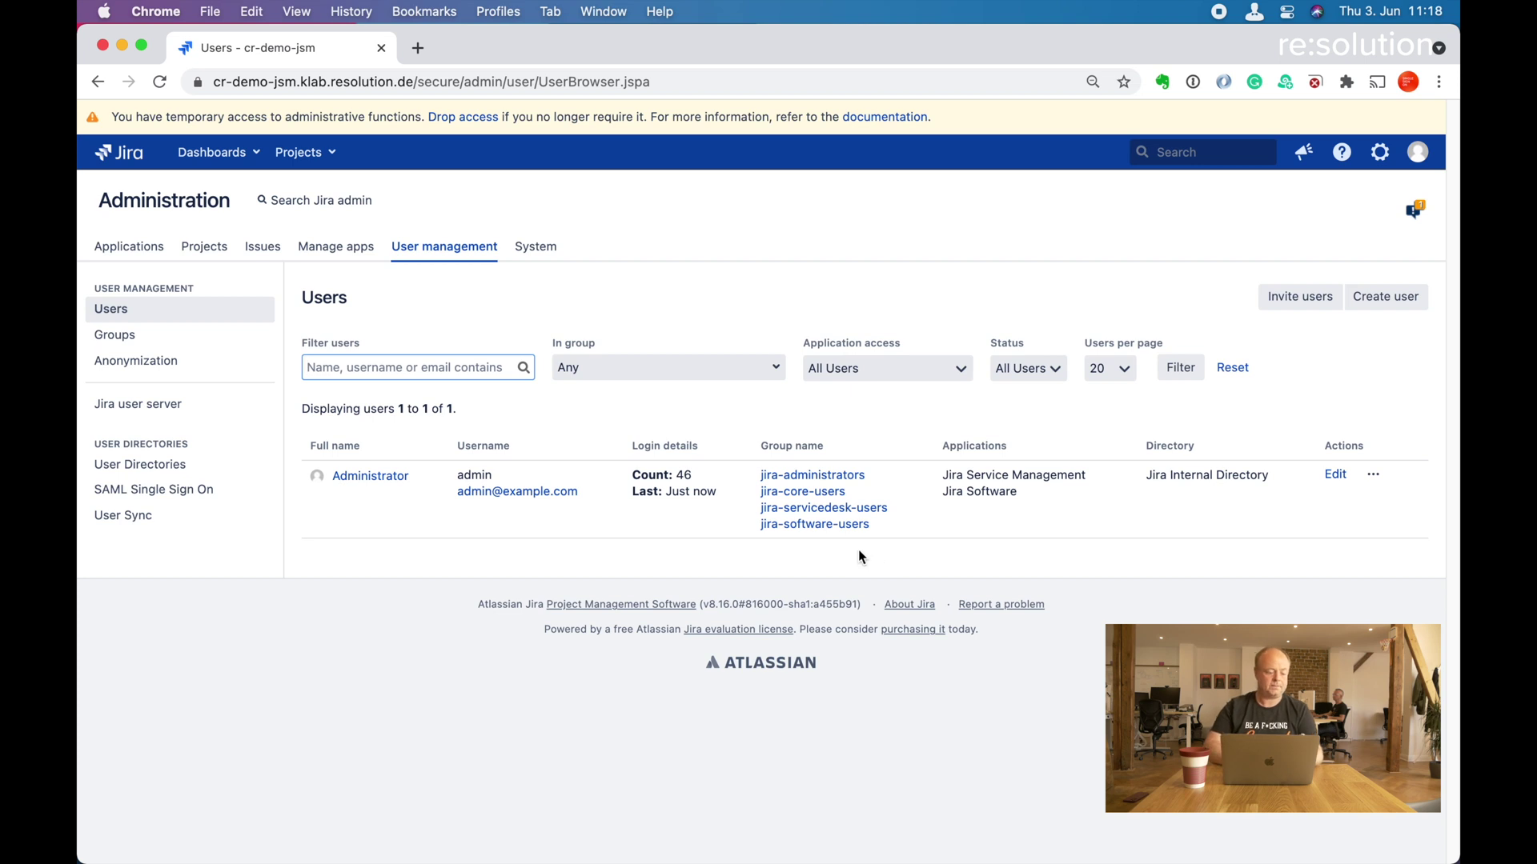
# Open SAML Single Sign On from the Jira Administration sidebar.
pyautogui.click(195, 497)
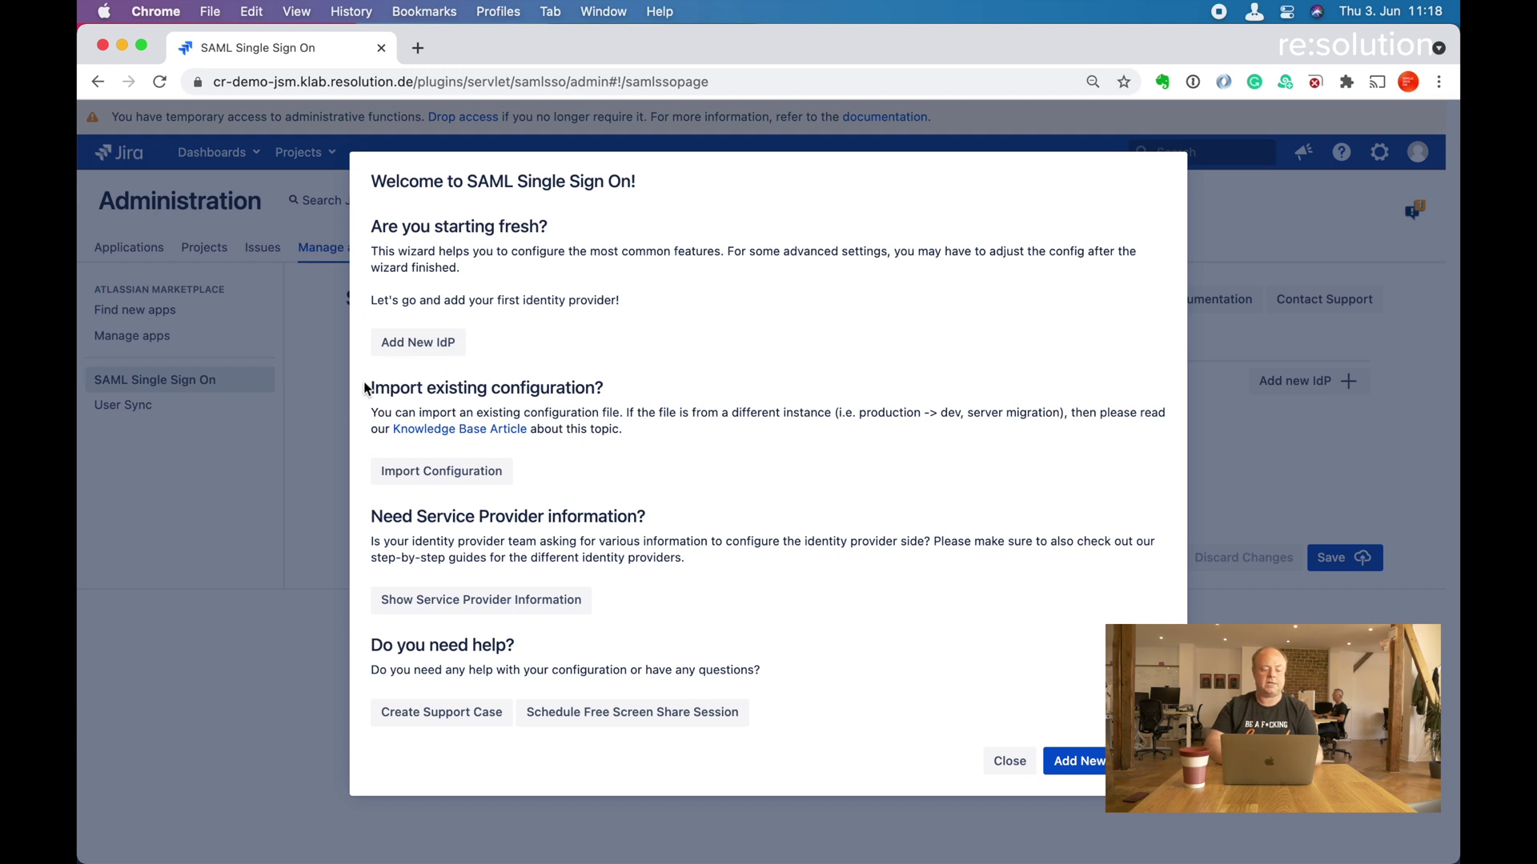
# Add a new identity provider from the G Suite template and pass the service-provider details.
pyautogui.click(406, 352)
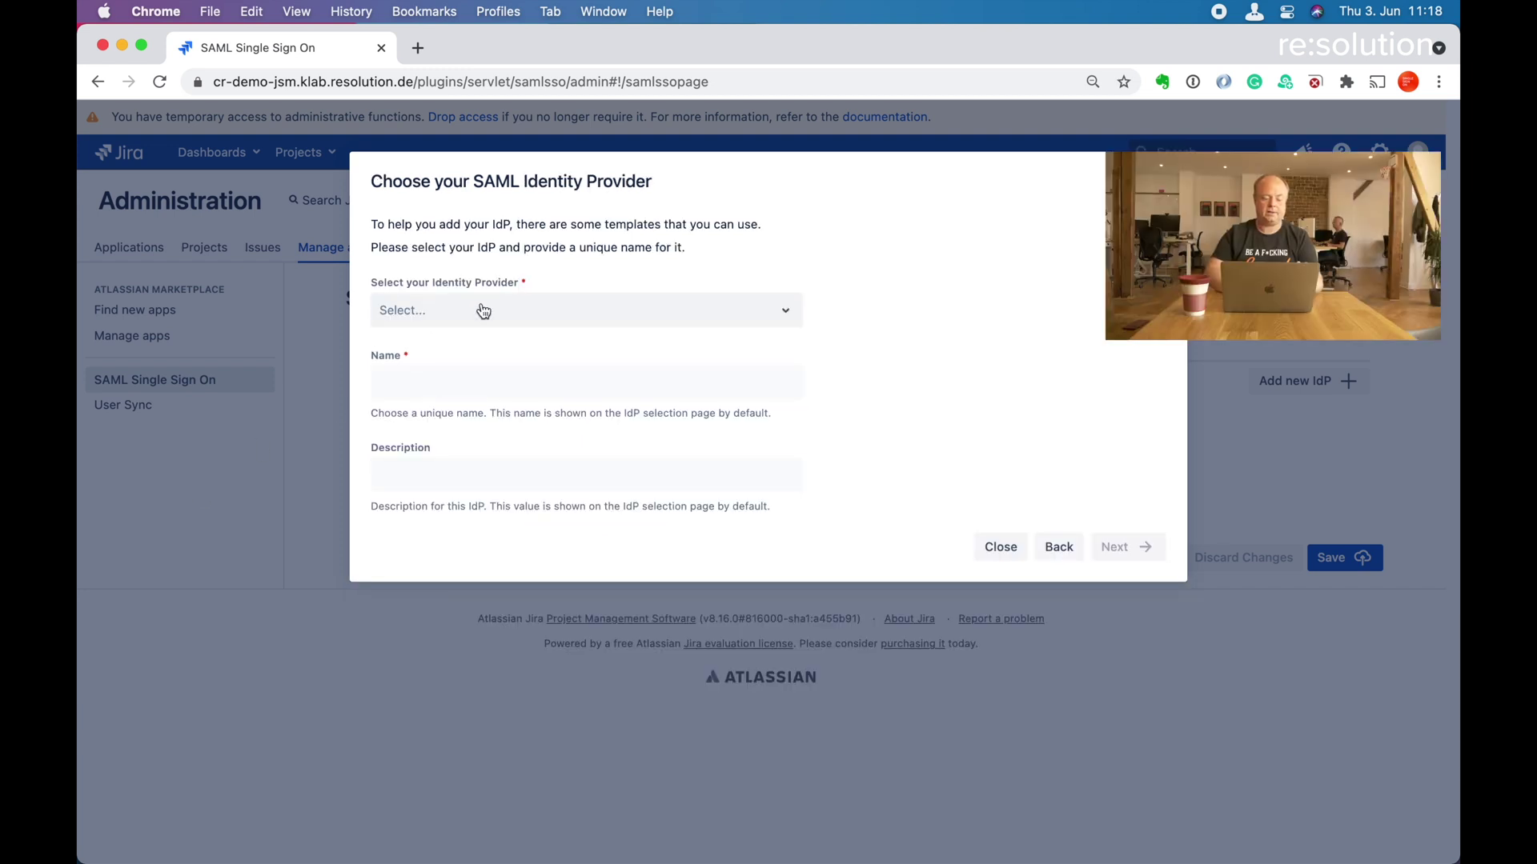
pyautogui.click(490, 313)
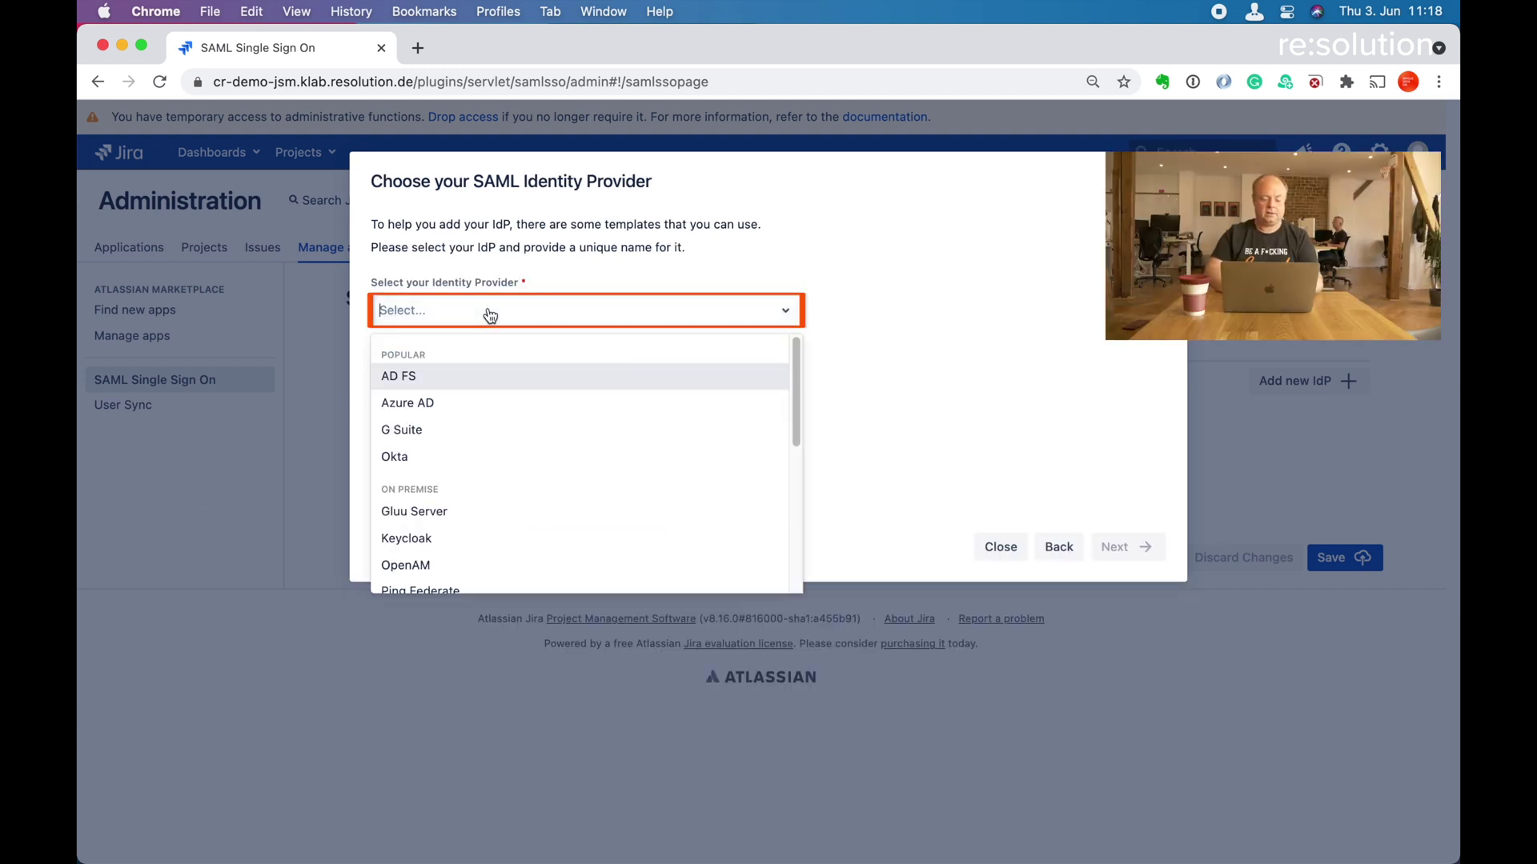
pyautogui.click(438, 429)
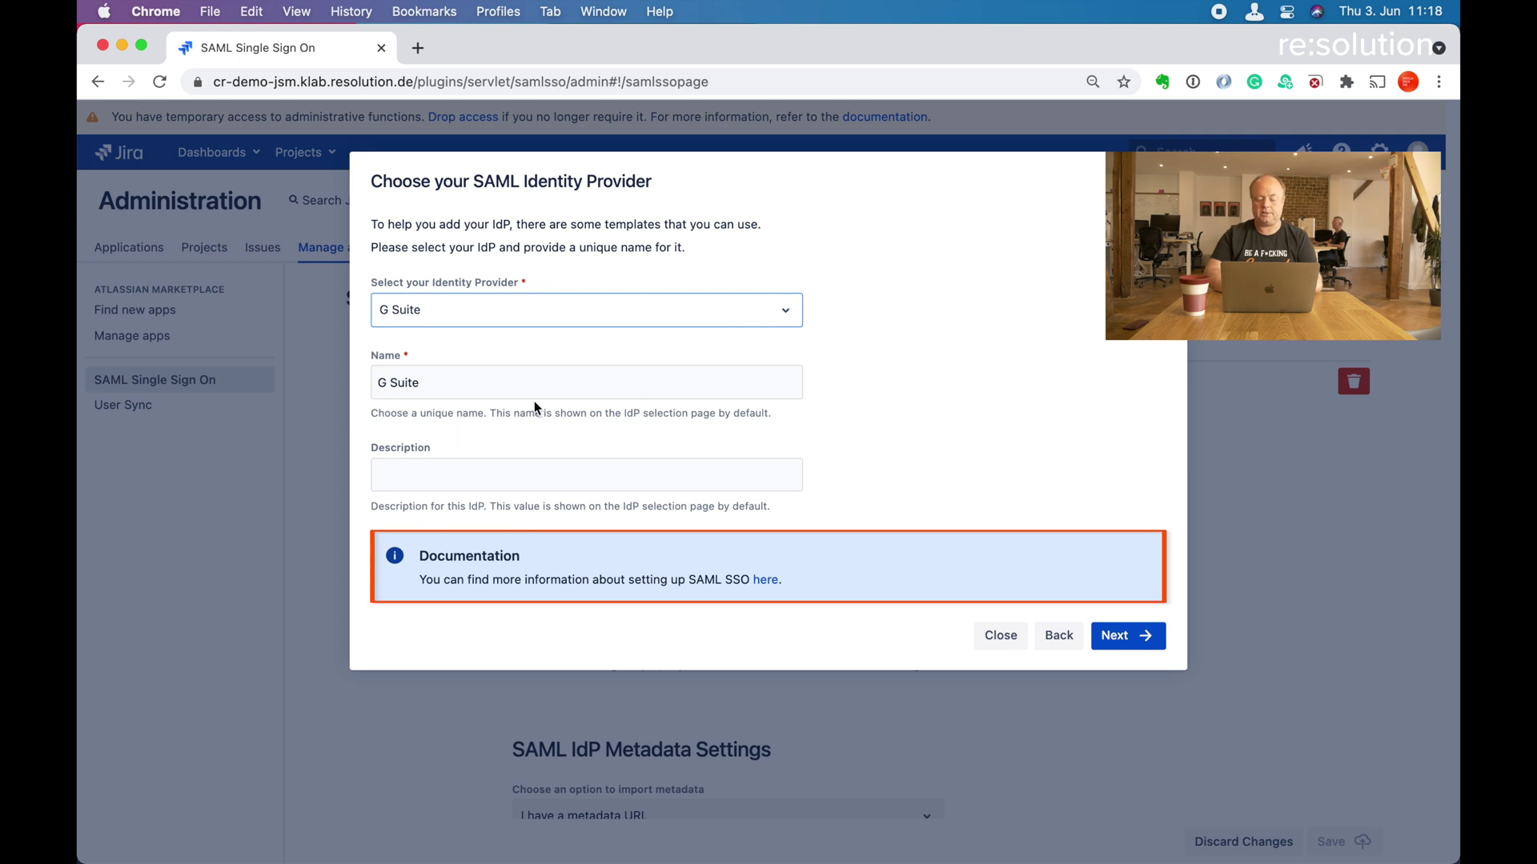
pyautogui.click(1117, 636)
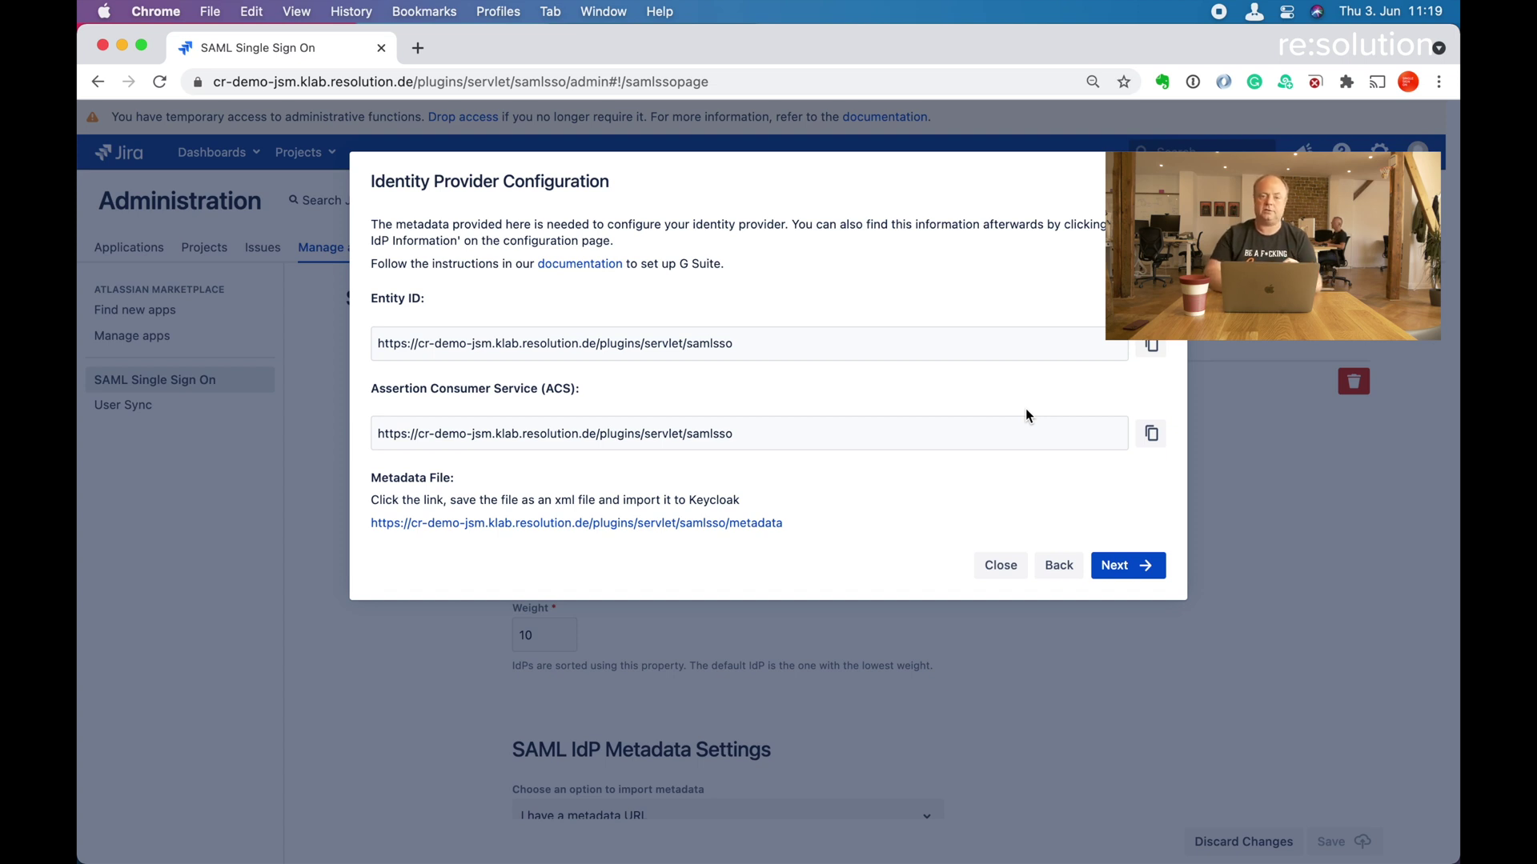
# Import the IdP metadata from the XML file GoogleIDPMetadata (5).xml.
pyautogui.click(1129, 566)
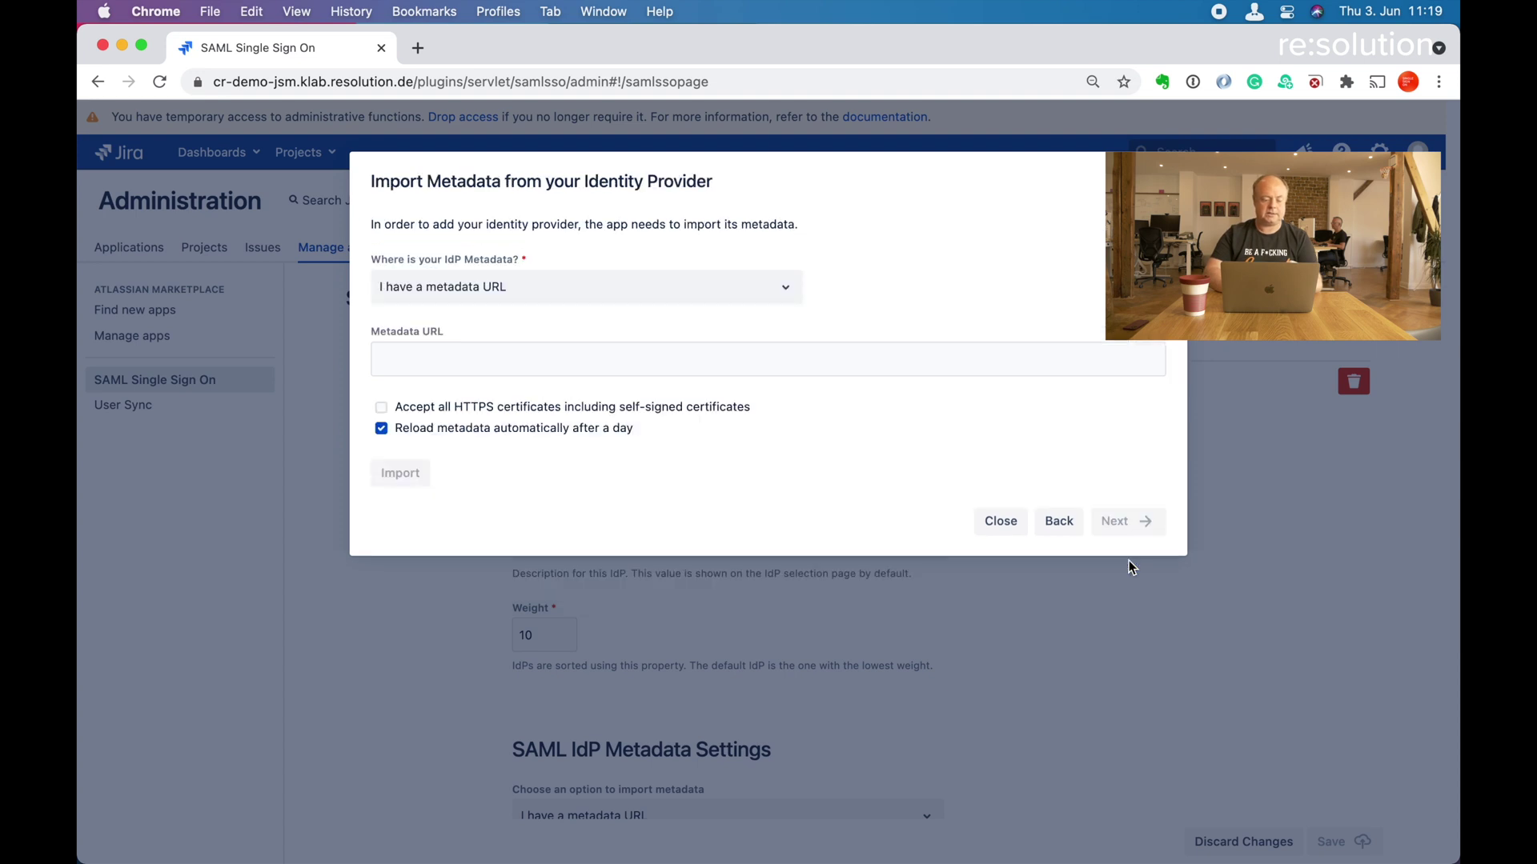
pyautogui.click(752, 299)
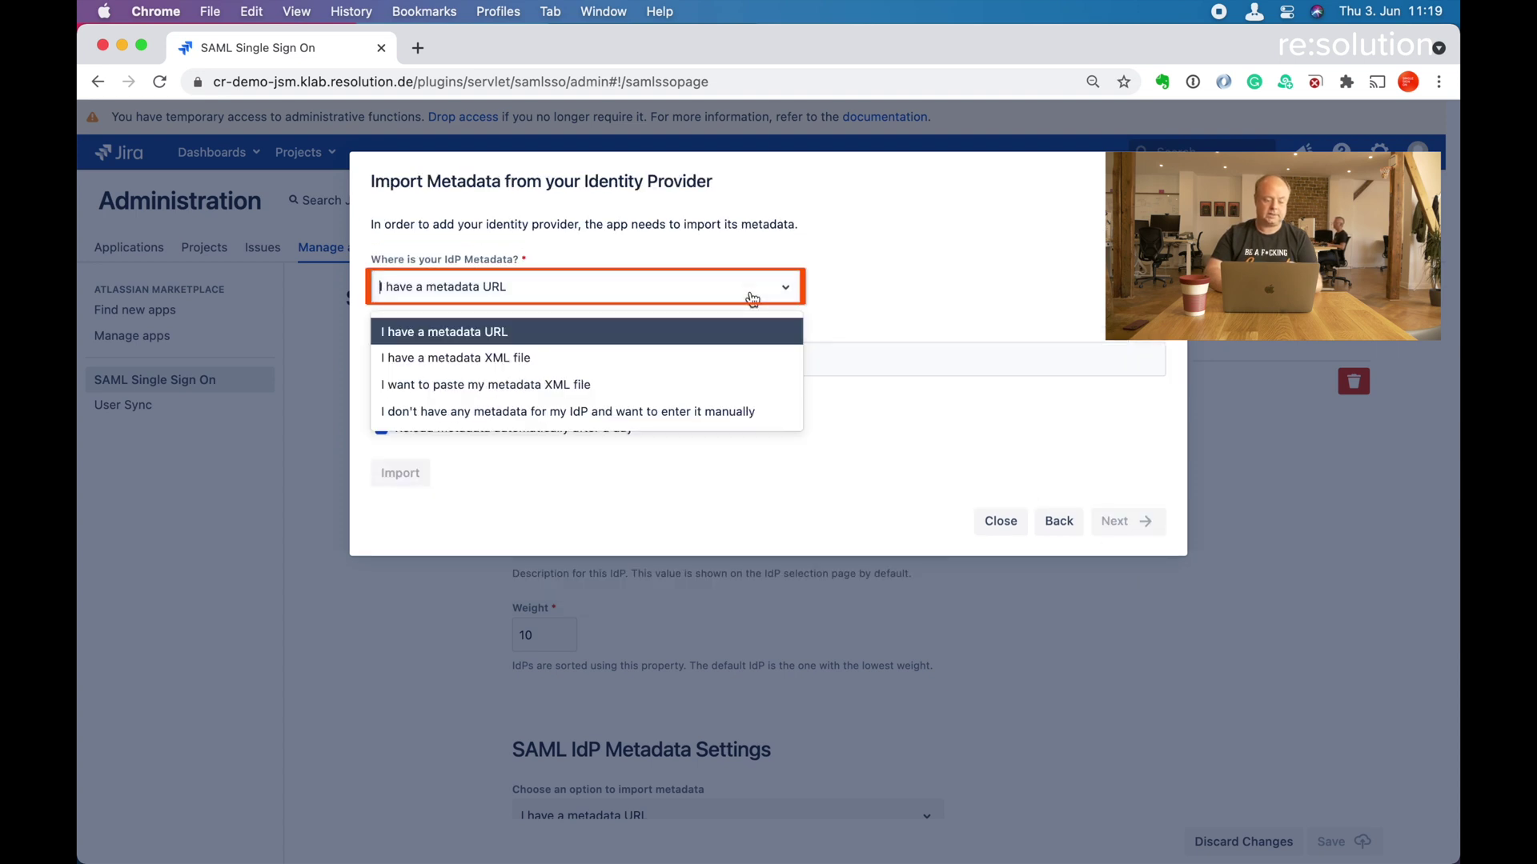
pyautogui.click(664, 355)
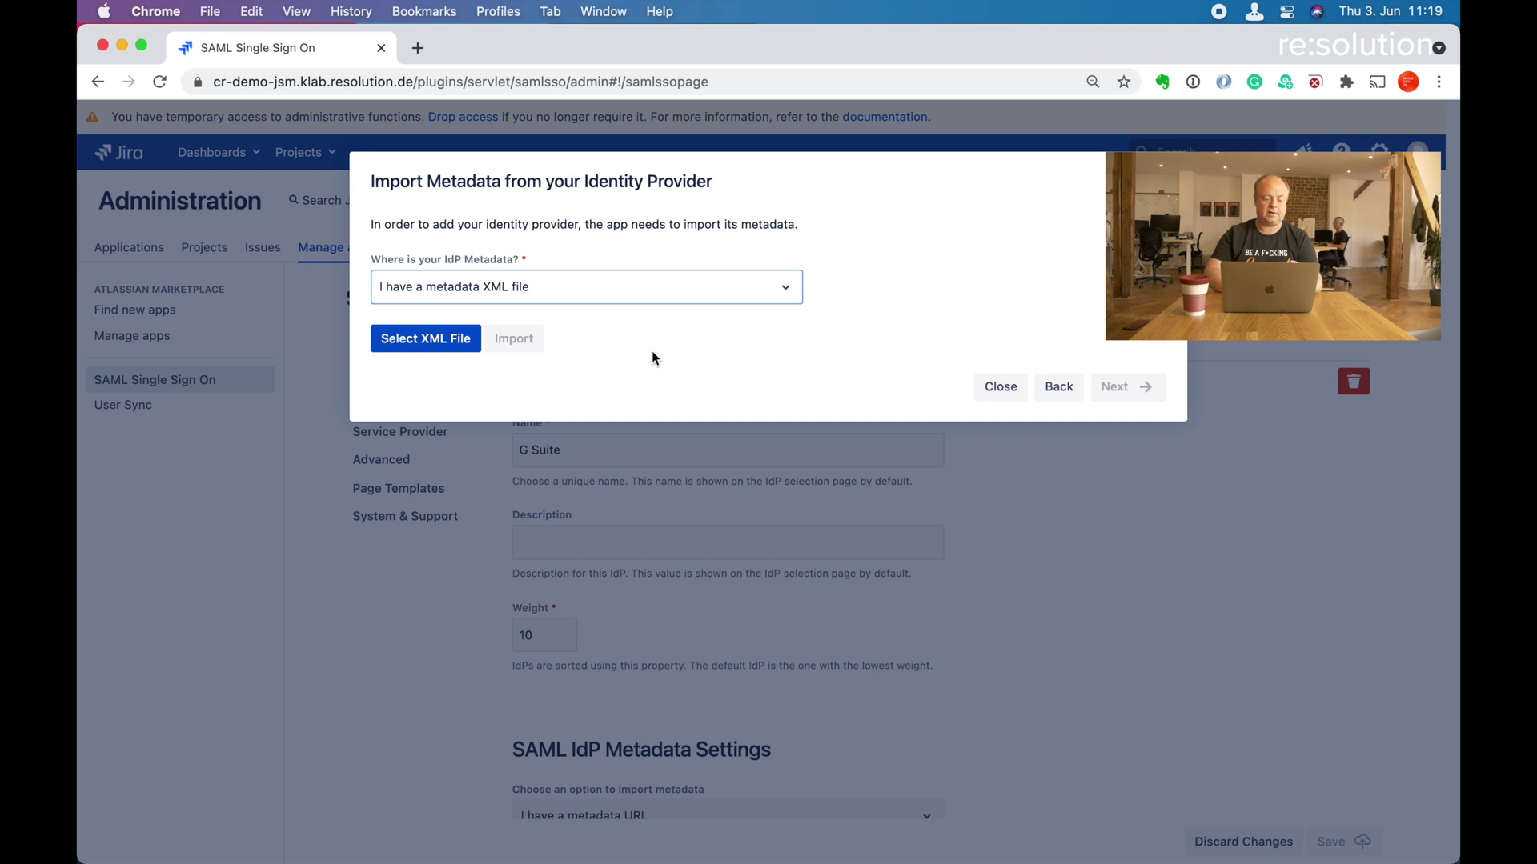
pyautogui.click(404, 339)
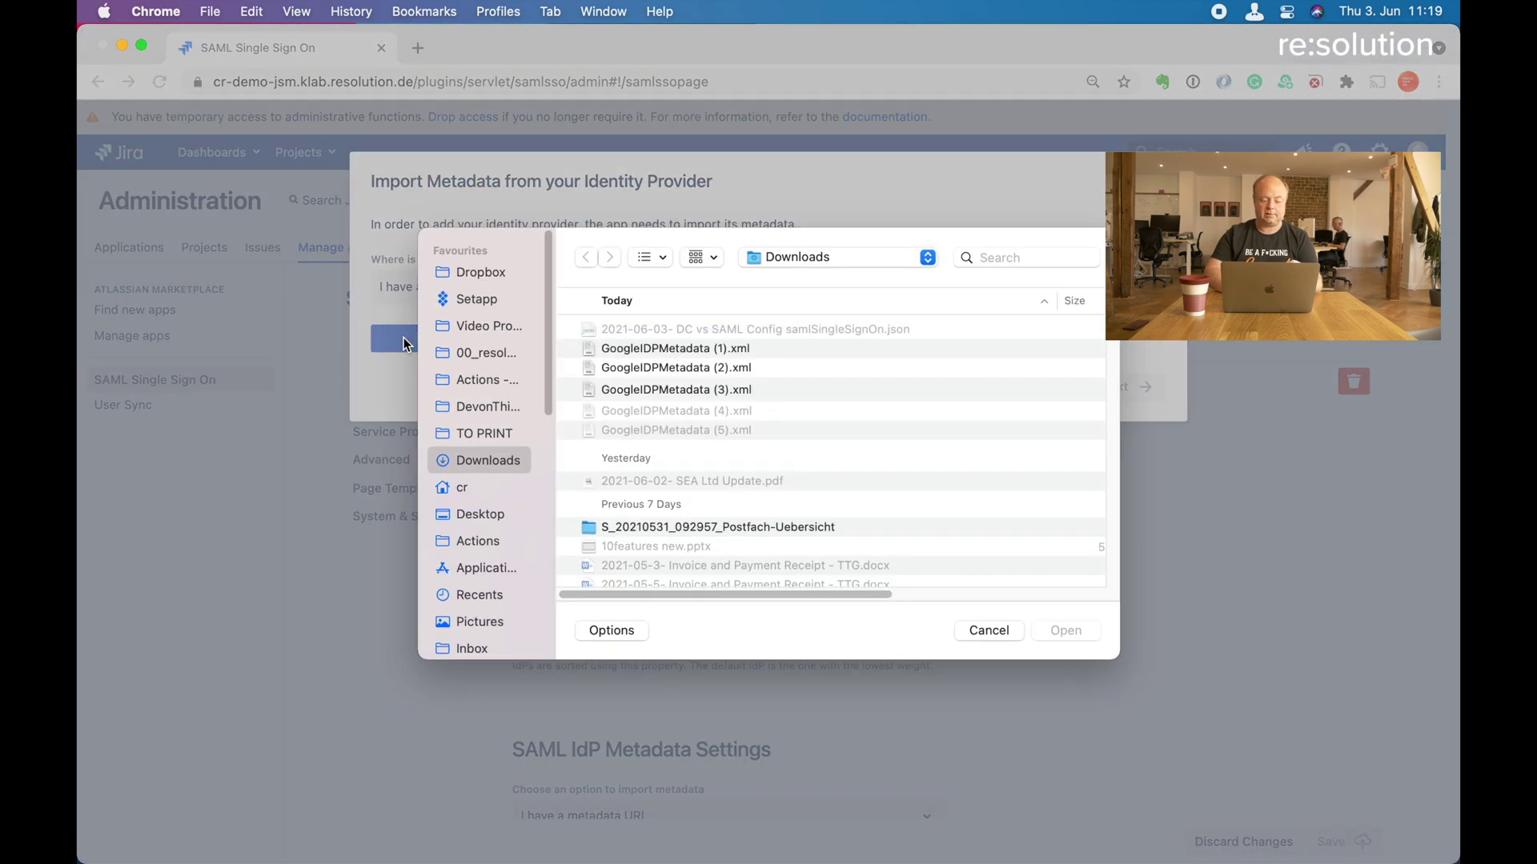
pyautogui.click(688, 431)
pyautogui.click(1055, 631)
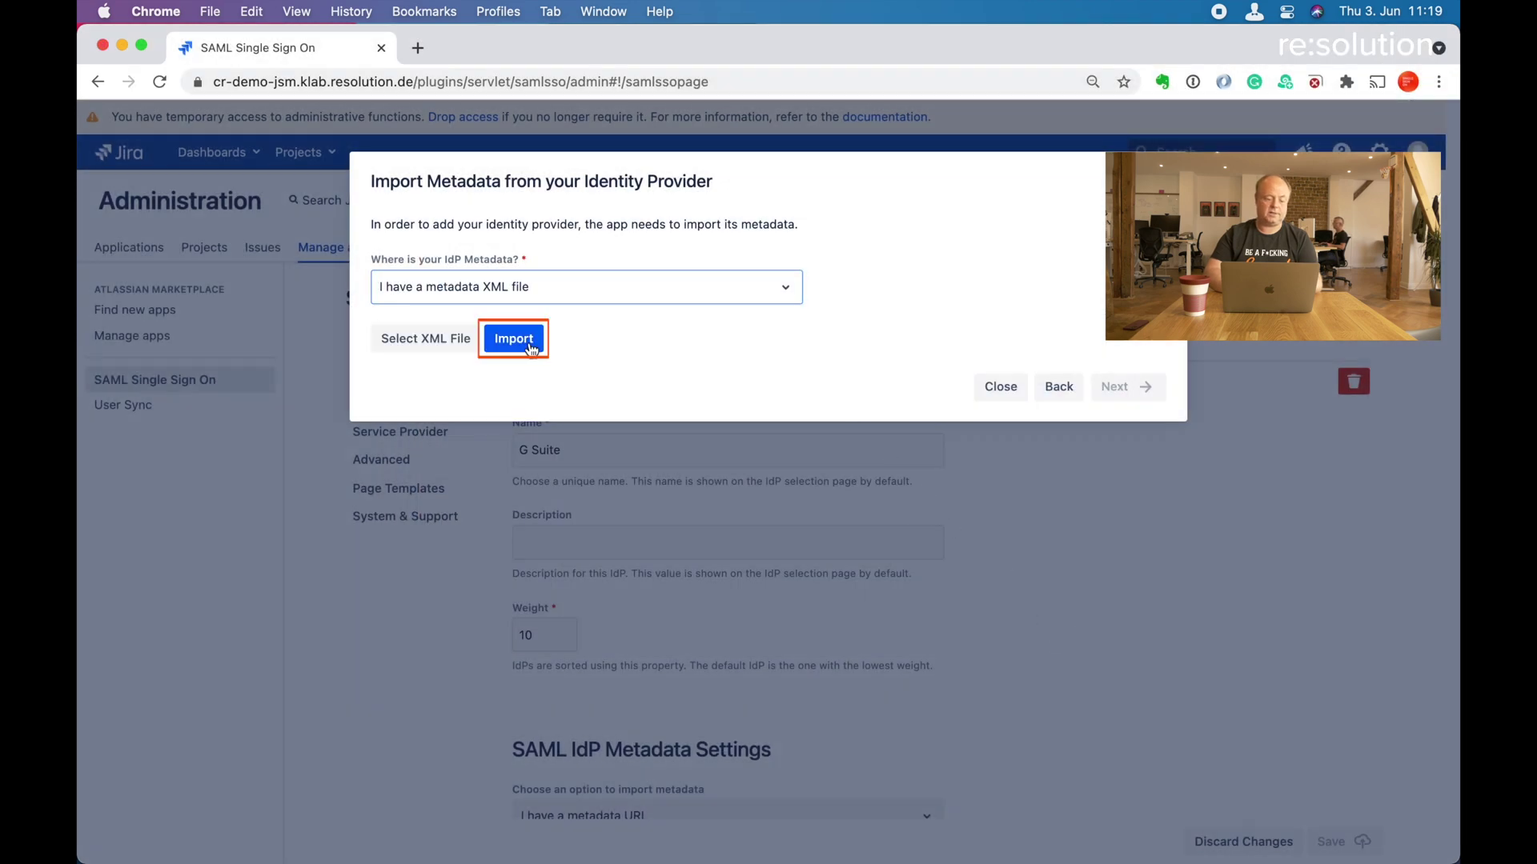
pyautogui.click(528, 340)
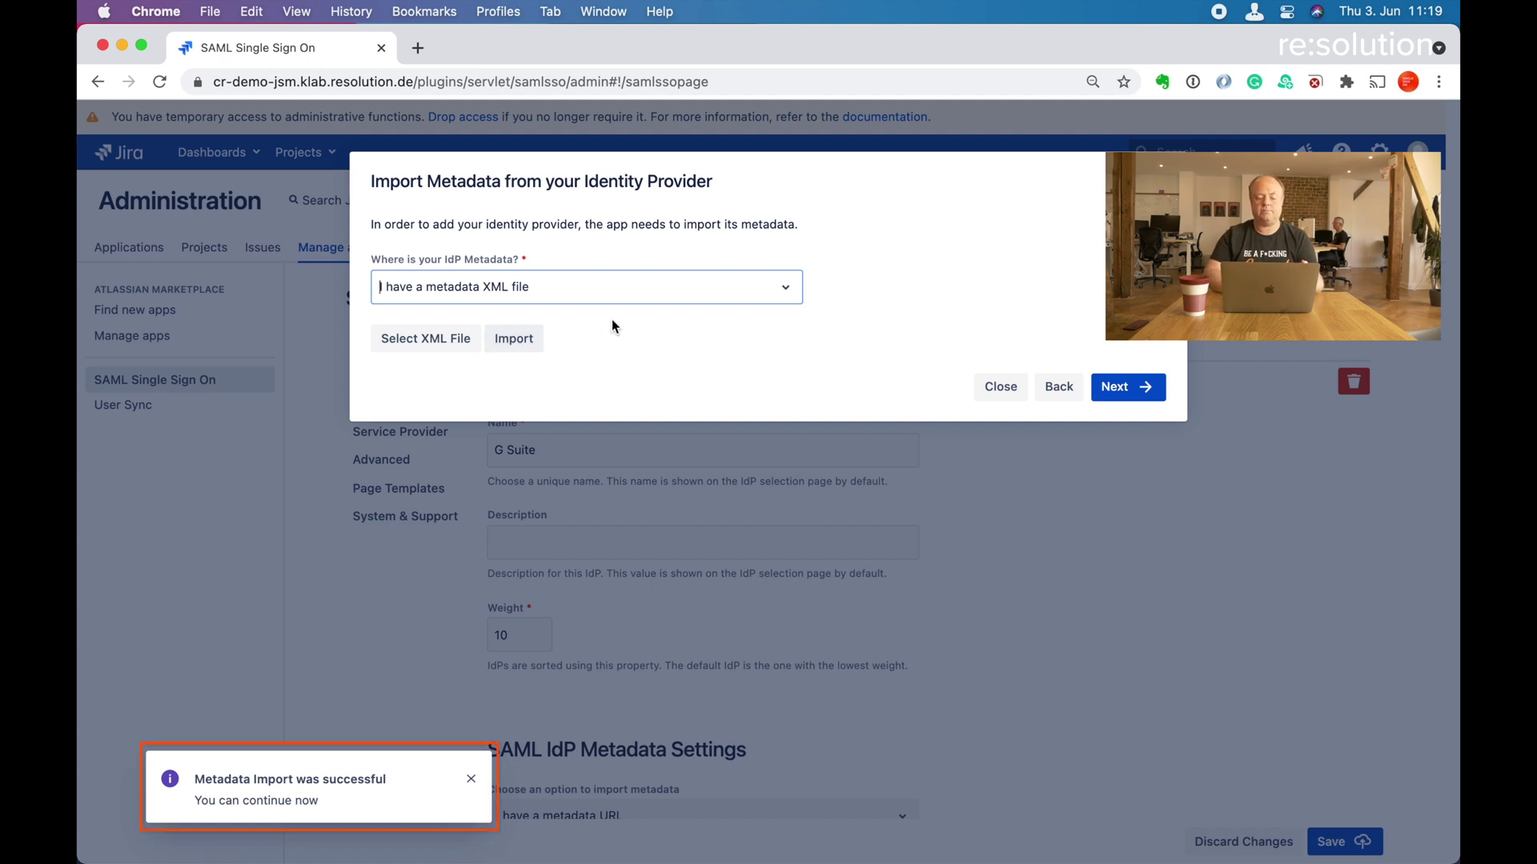
# Leave 'IdP's NameID attribute matches the User IDs' ticked and advance to user creation.
pyautogui.click(1125, 389)
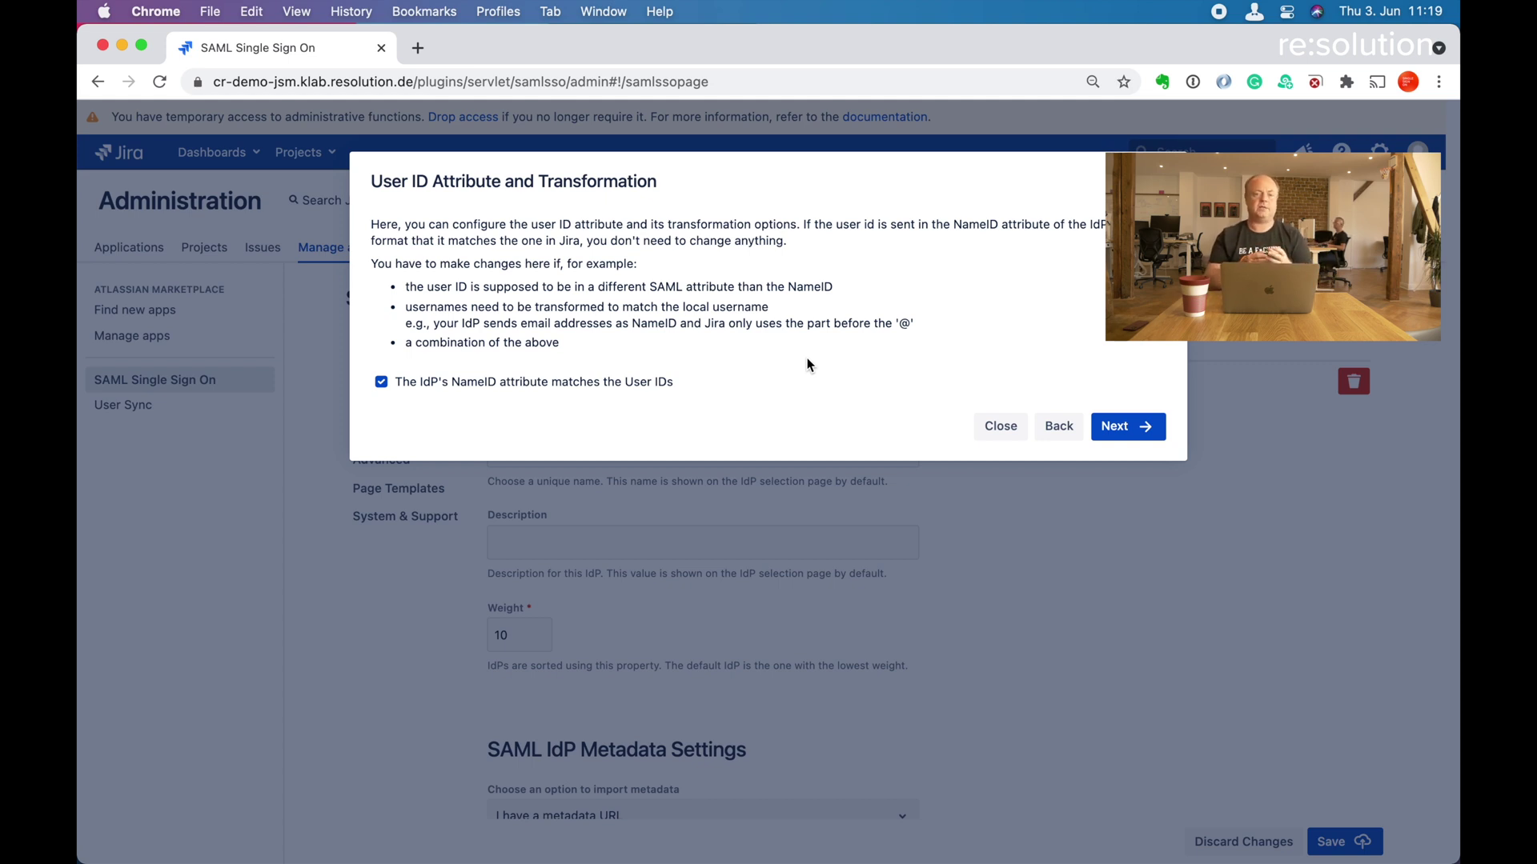
pyautogui.click(382, 382)
pyautogui.scroll(-5, 864, 492)
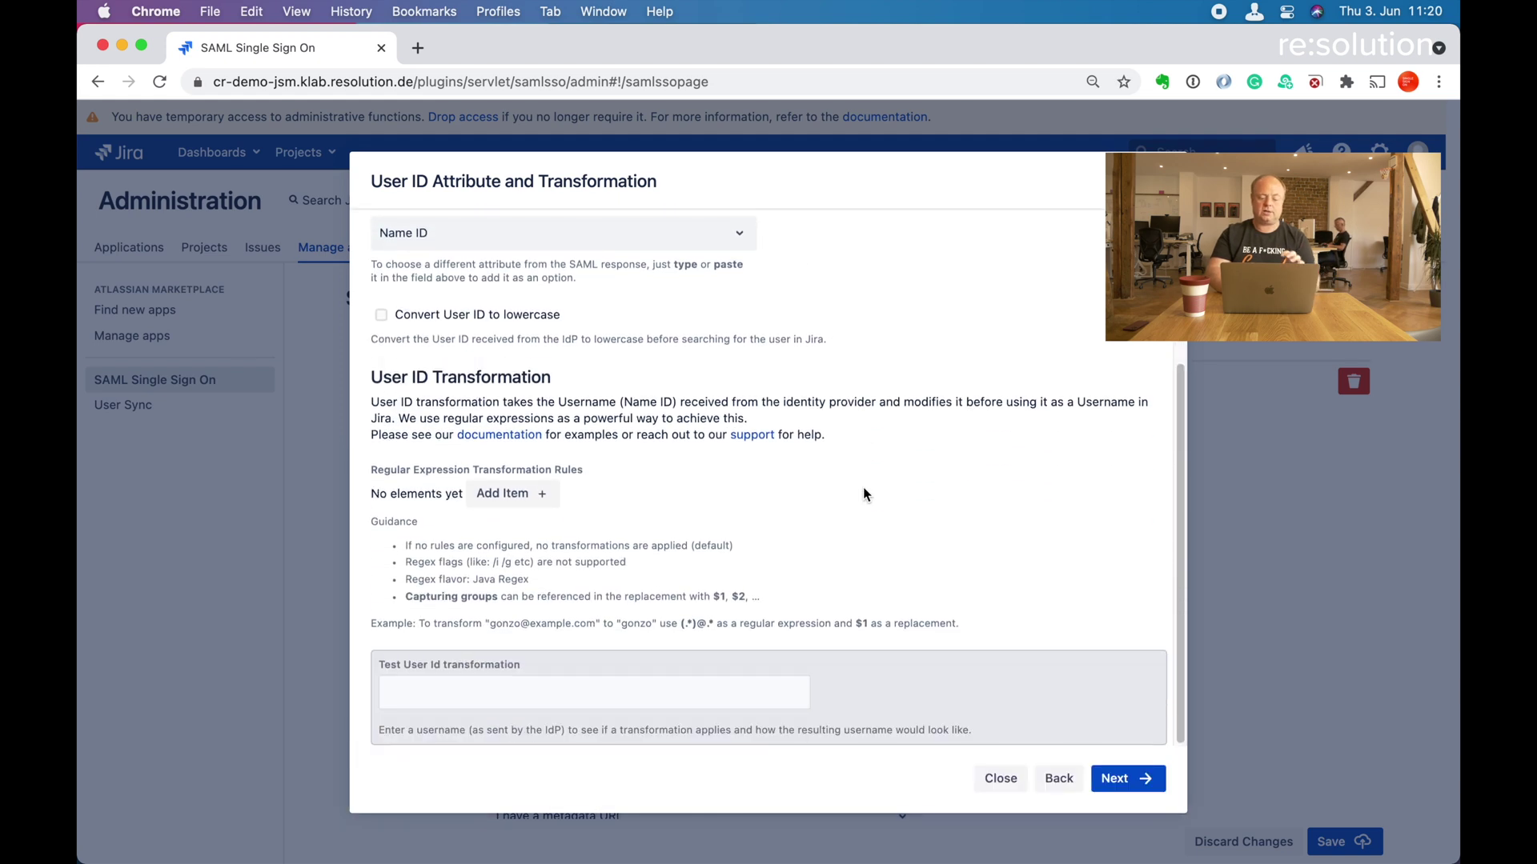
pyautogui.scroll(5, 863, 493)
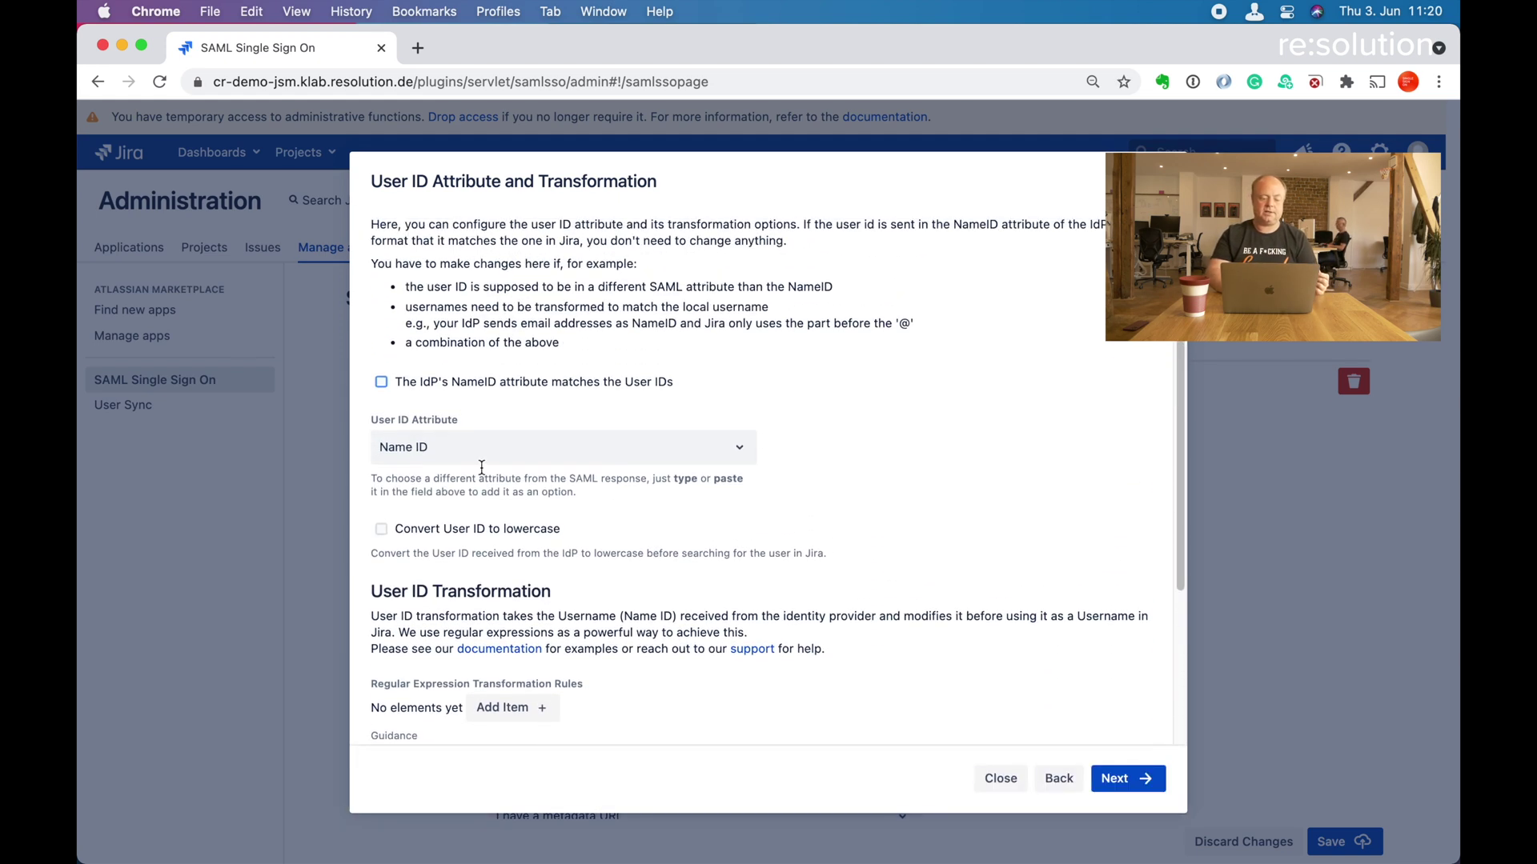
pyautogui.click(380, 384)
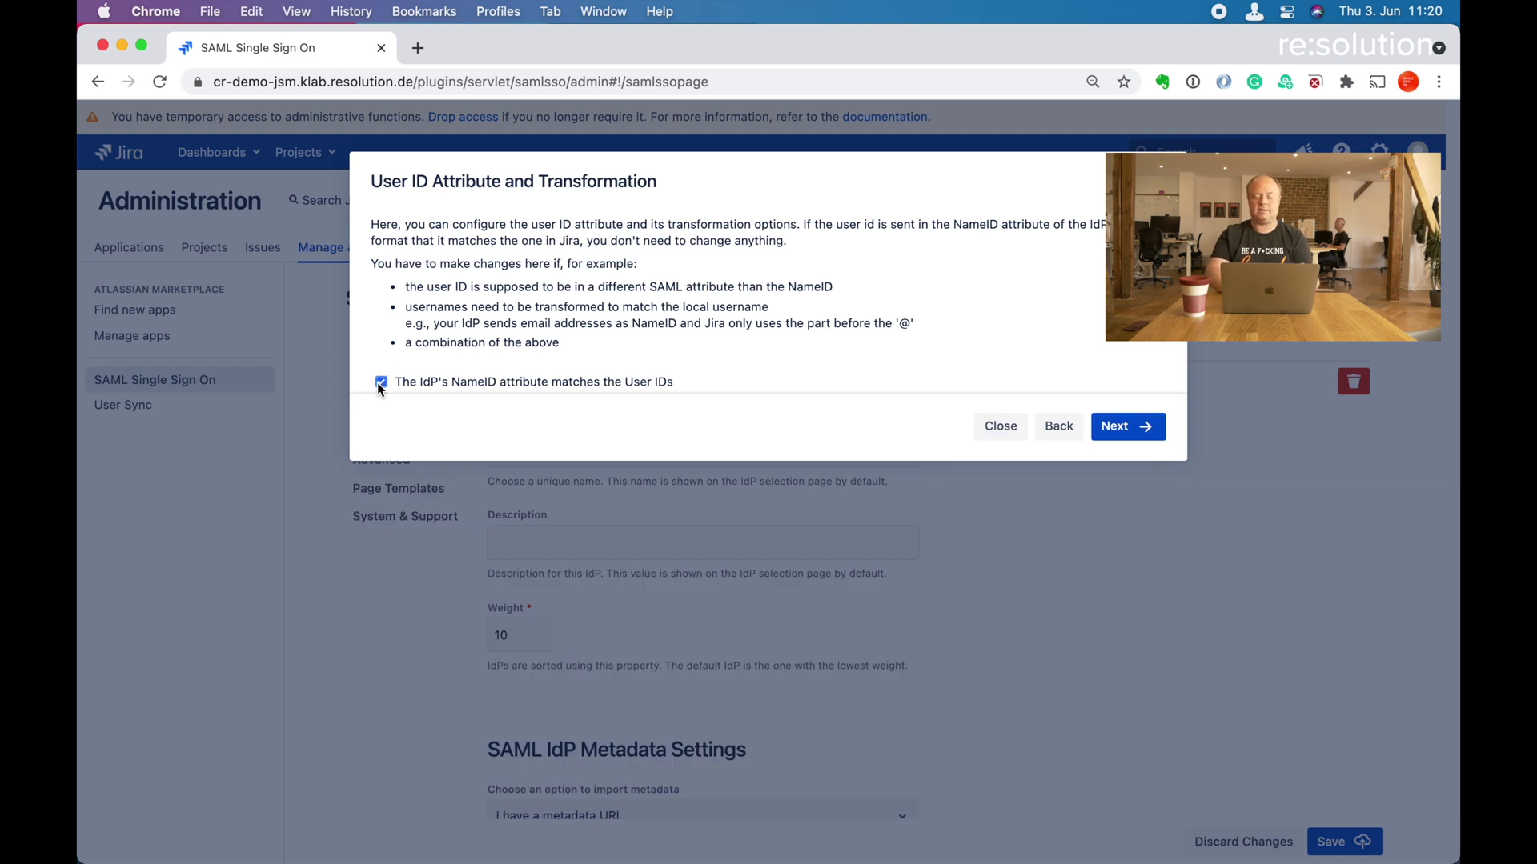
pyautogui.click(1130, 427)
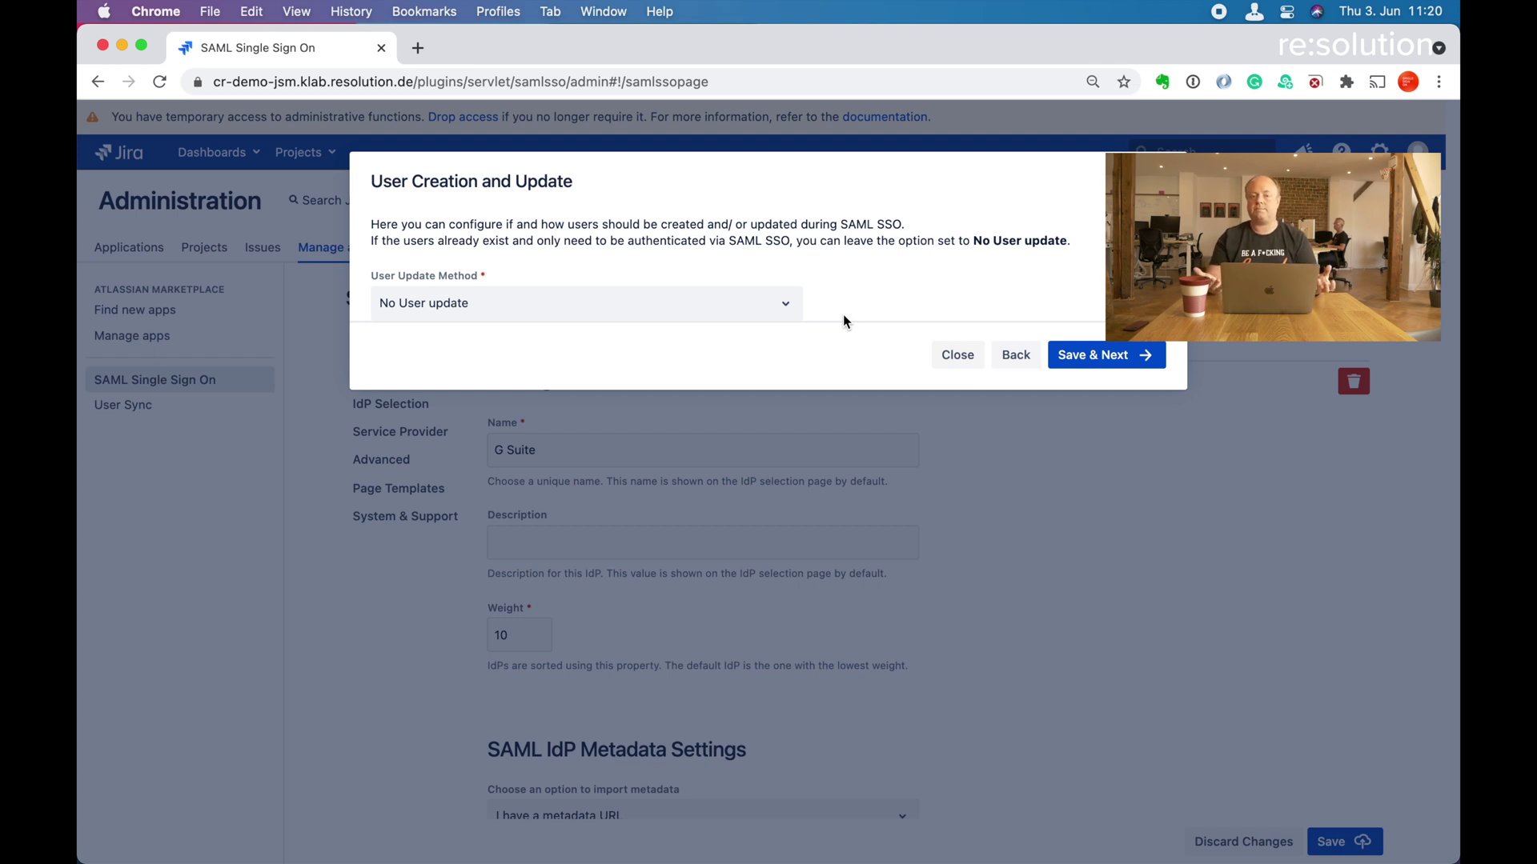
# Choose 'Update from SAML attributes', enable Create New Users, and review the Full Name and Email fields.
pyautogui.click(782, 305)
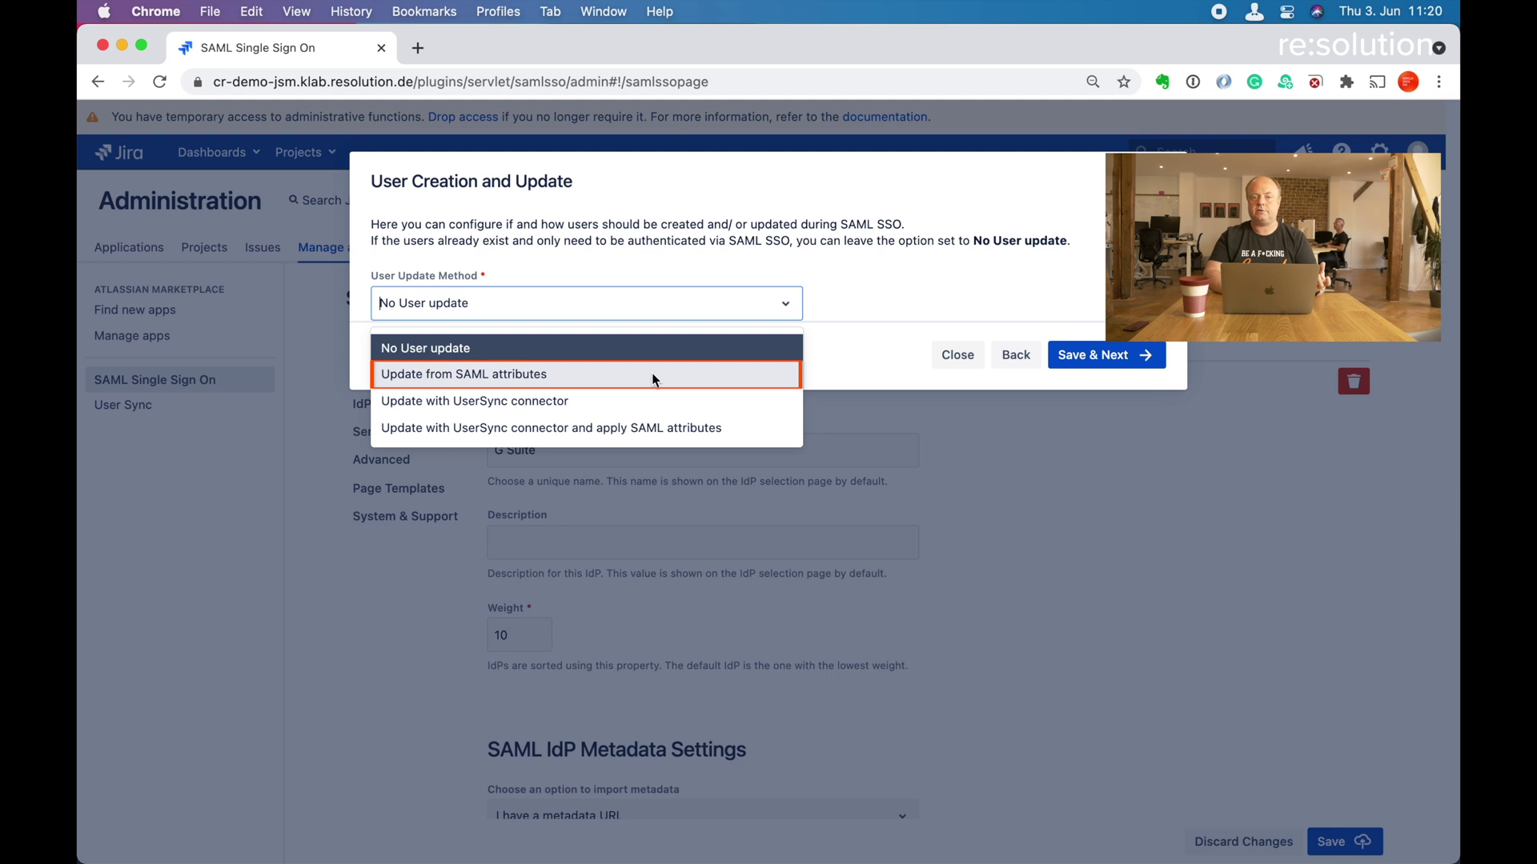
pyautogui.click(655, 377)
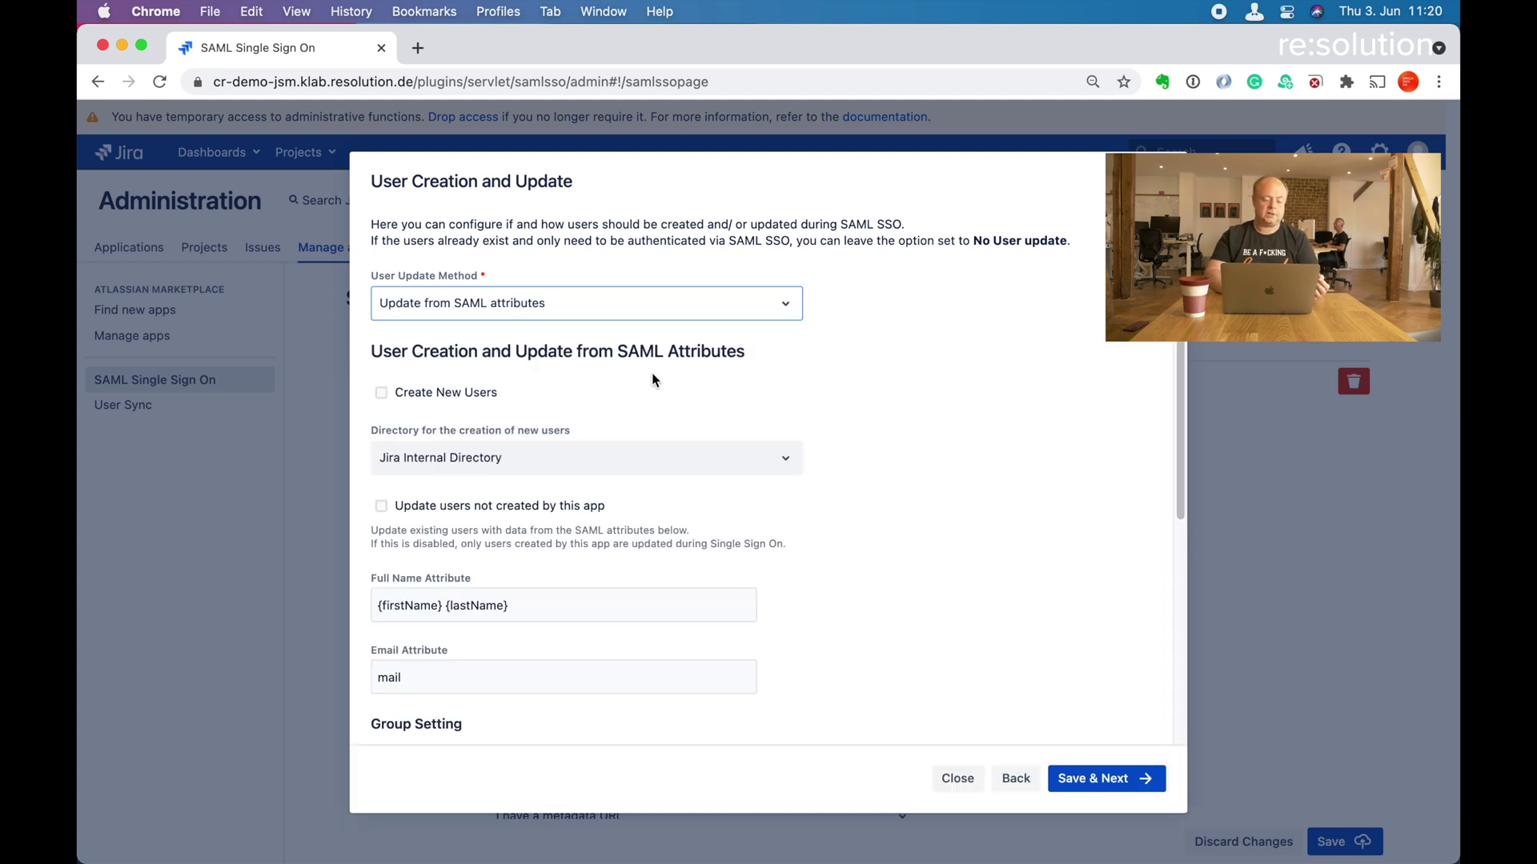
pyautogui.scroll(-3, 915, 477)
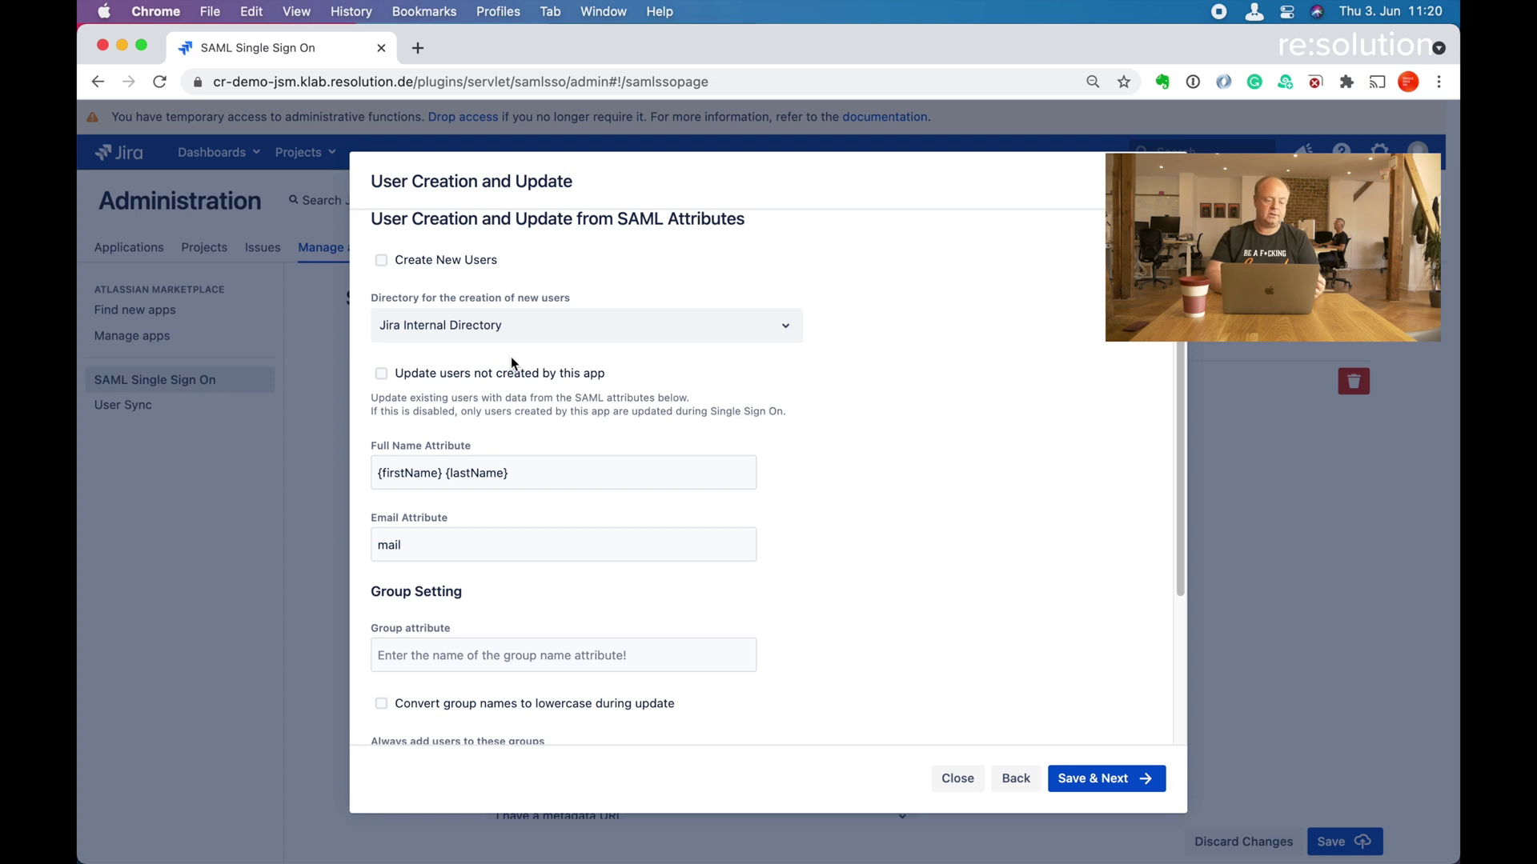
pyautogui.click(381, 260)
pyautogui.scroll(-2, 744, 400)
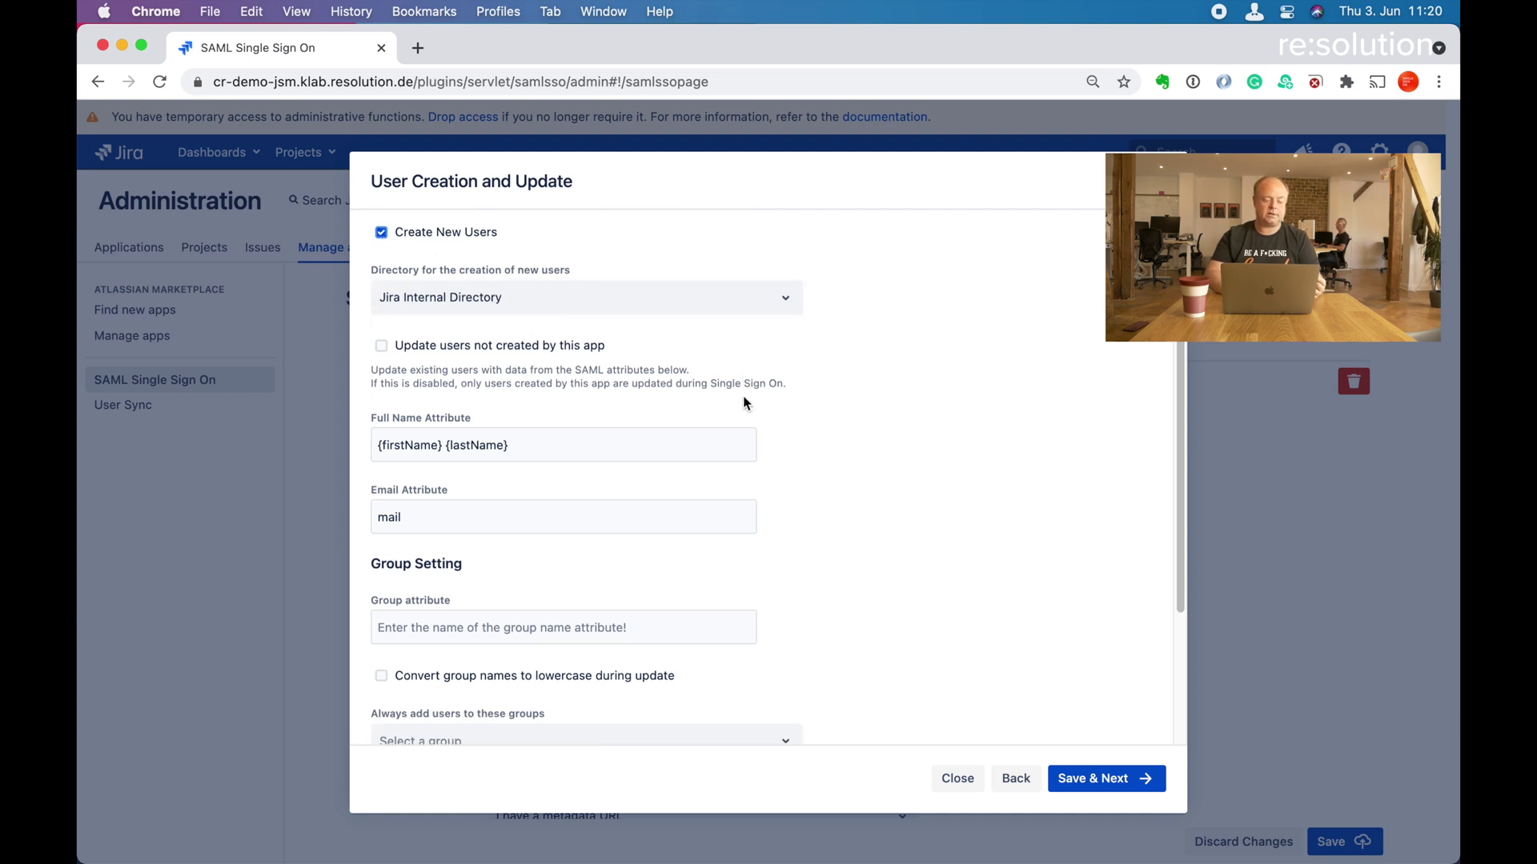
pyautogui.moveTo(376, 376); pyautogui.dragTo(489, 377)
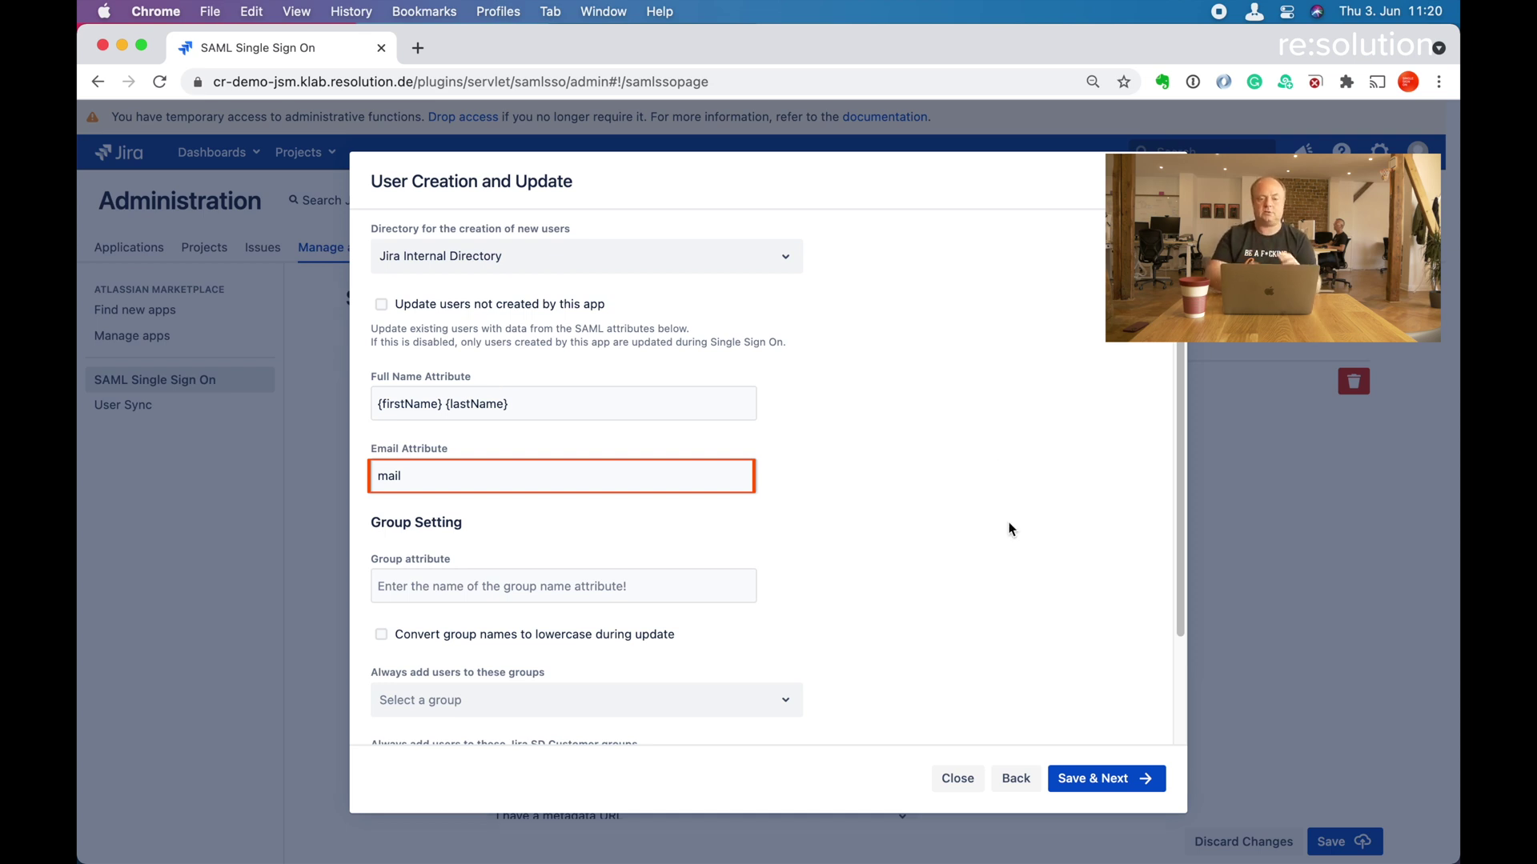
pyautogui.scroll(-5, 1010, 528)
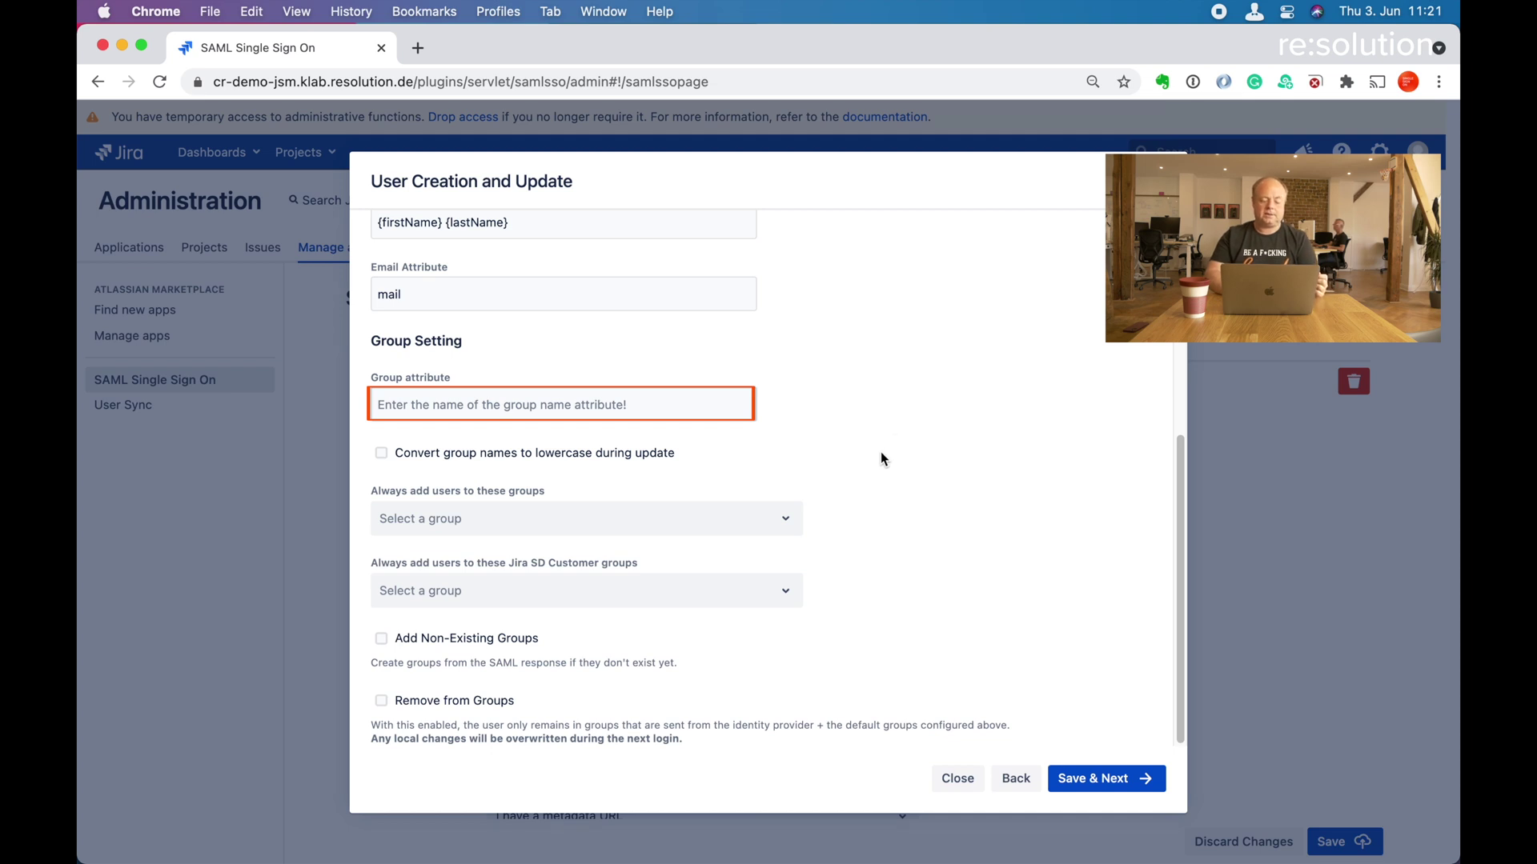
# Add jira-software-users as the default group for new users, then Save & Next.
pyautogui.click(422, 522)
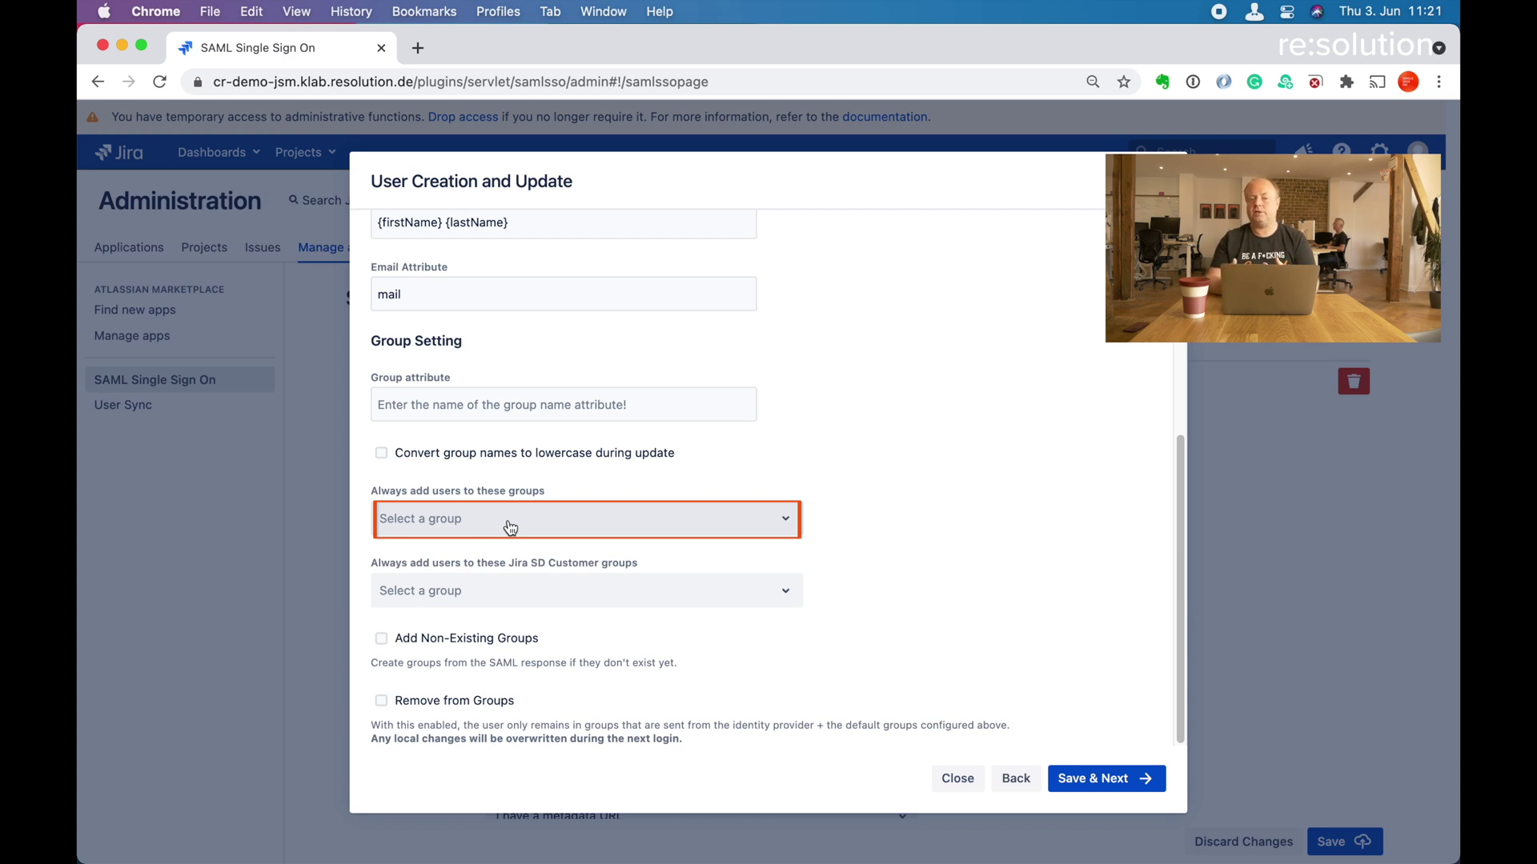
pyautogui.click(509, 527)
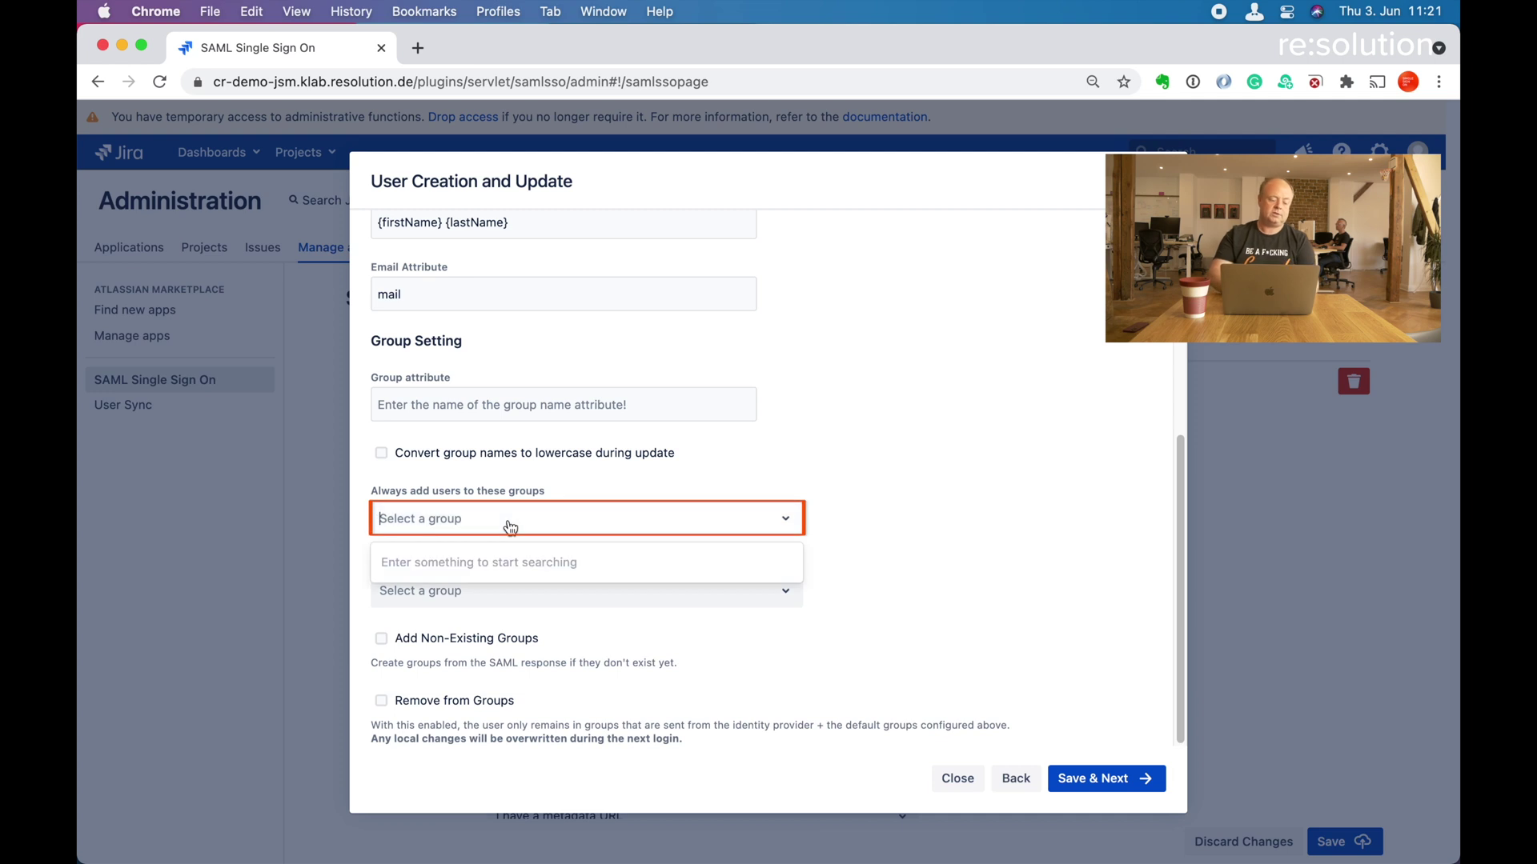
pyautogui.write('jira')
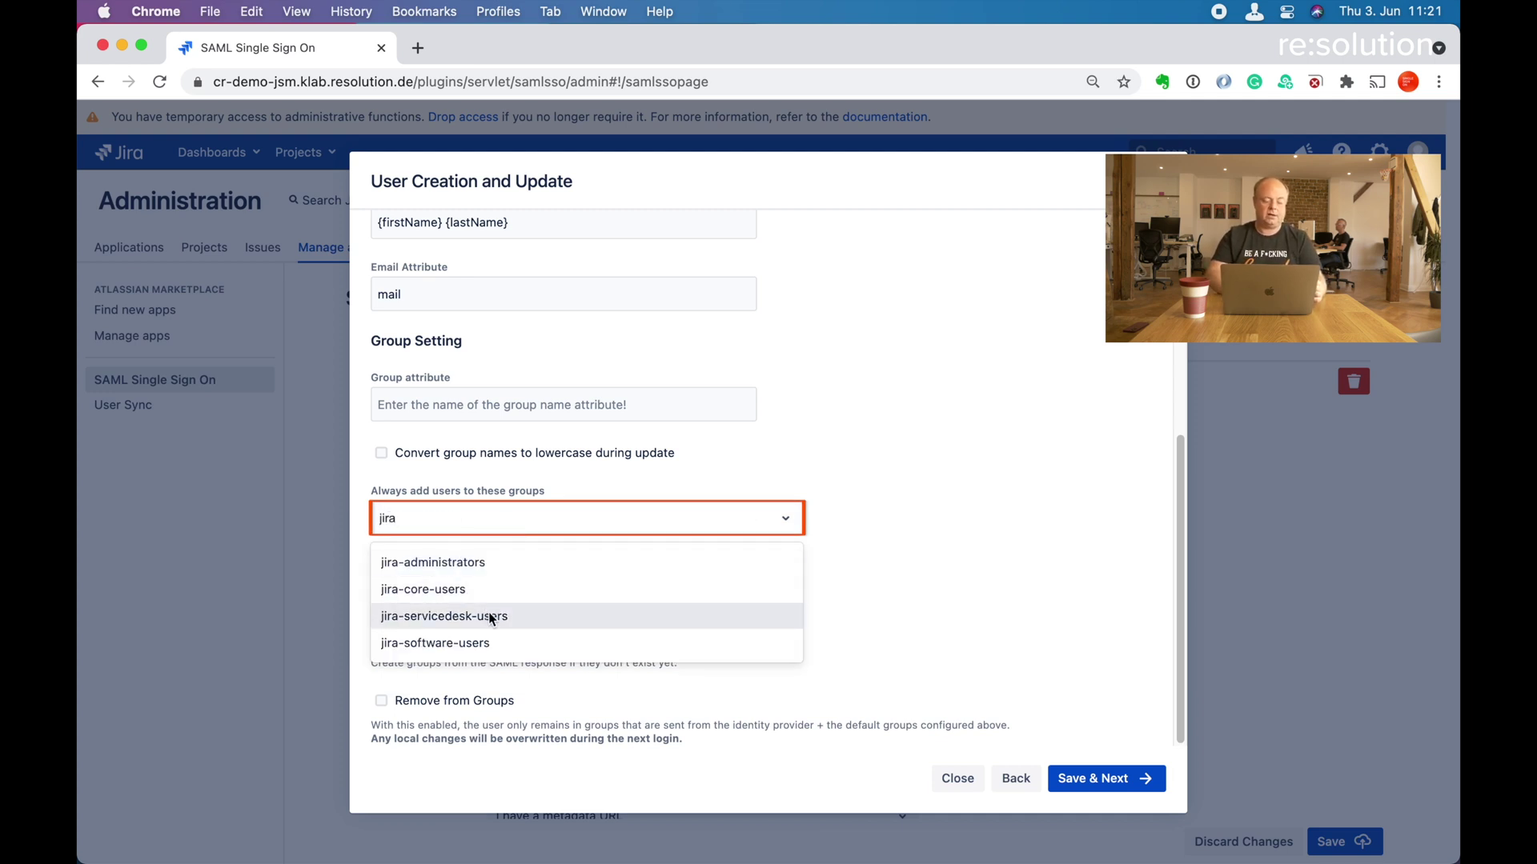
pyautogui.click(485, 640)
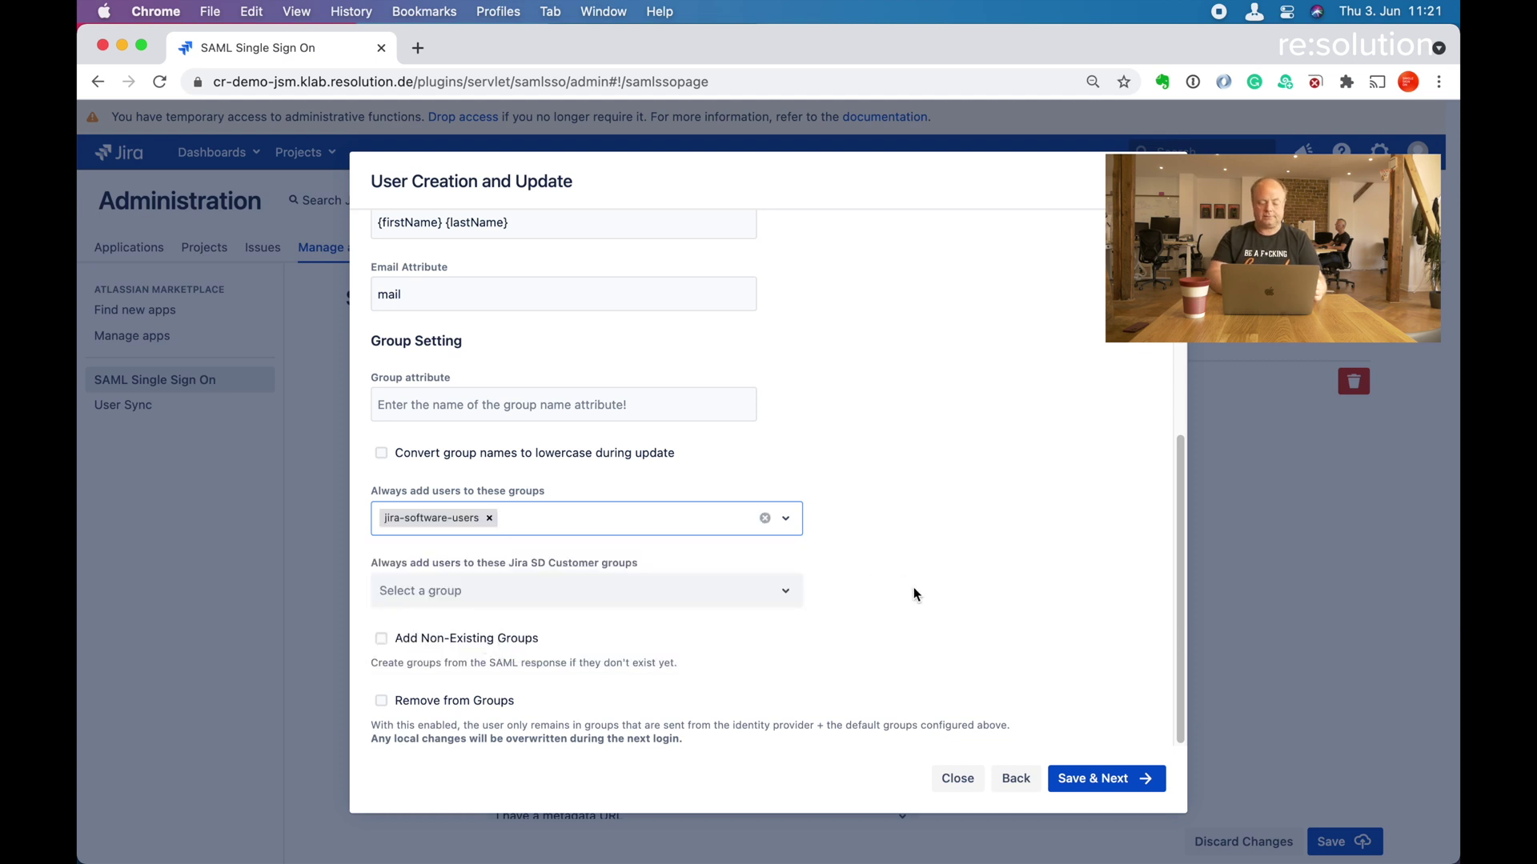
pyautogui.click(1087, 777)
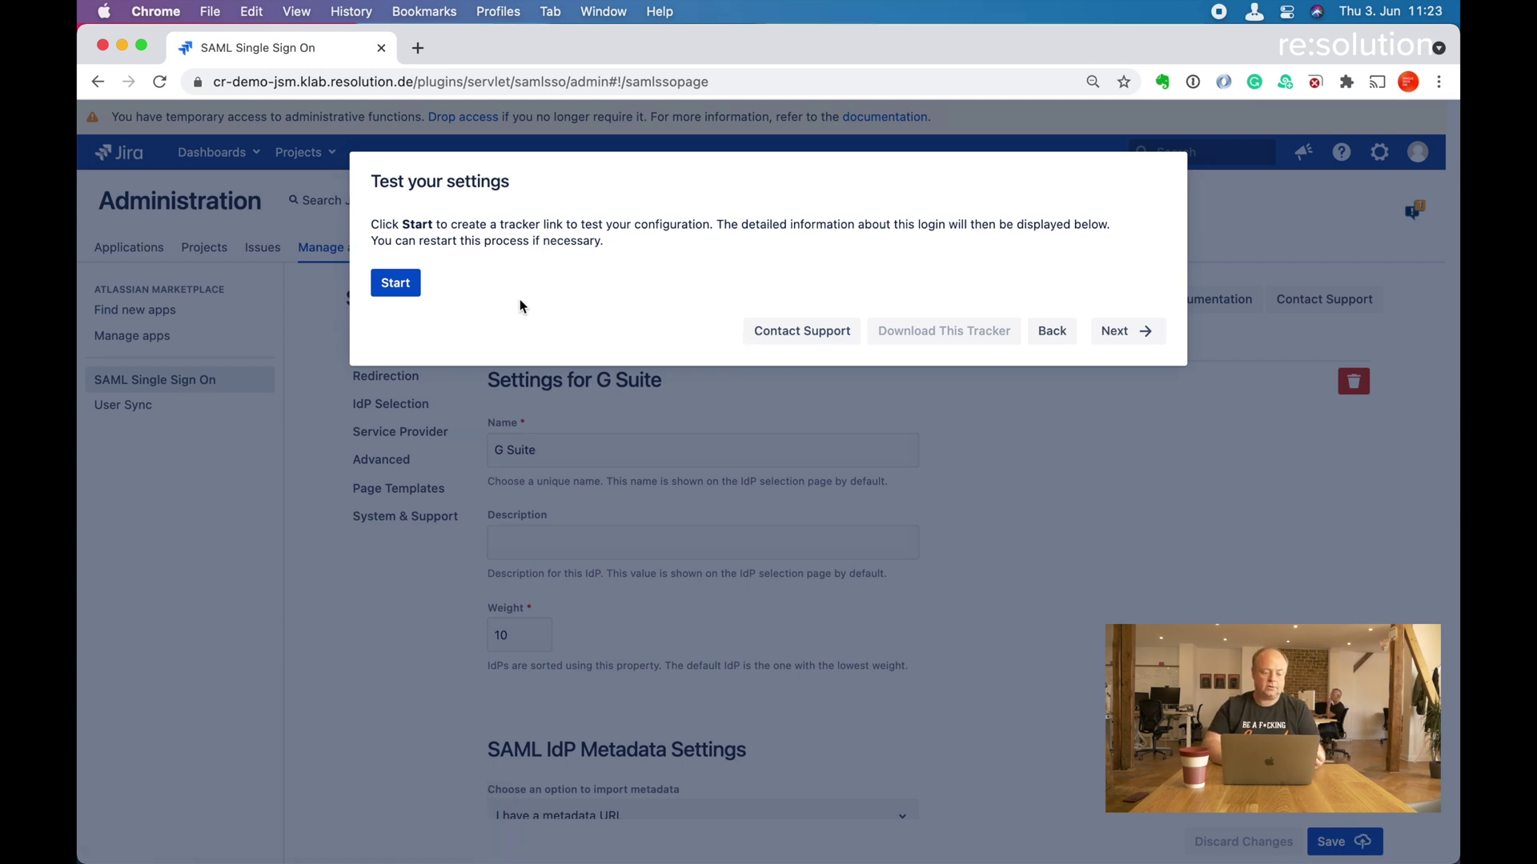
# Start the settings test and copy the generated SAML tracker URL.
pyautogui.click(407, 286)
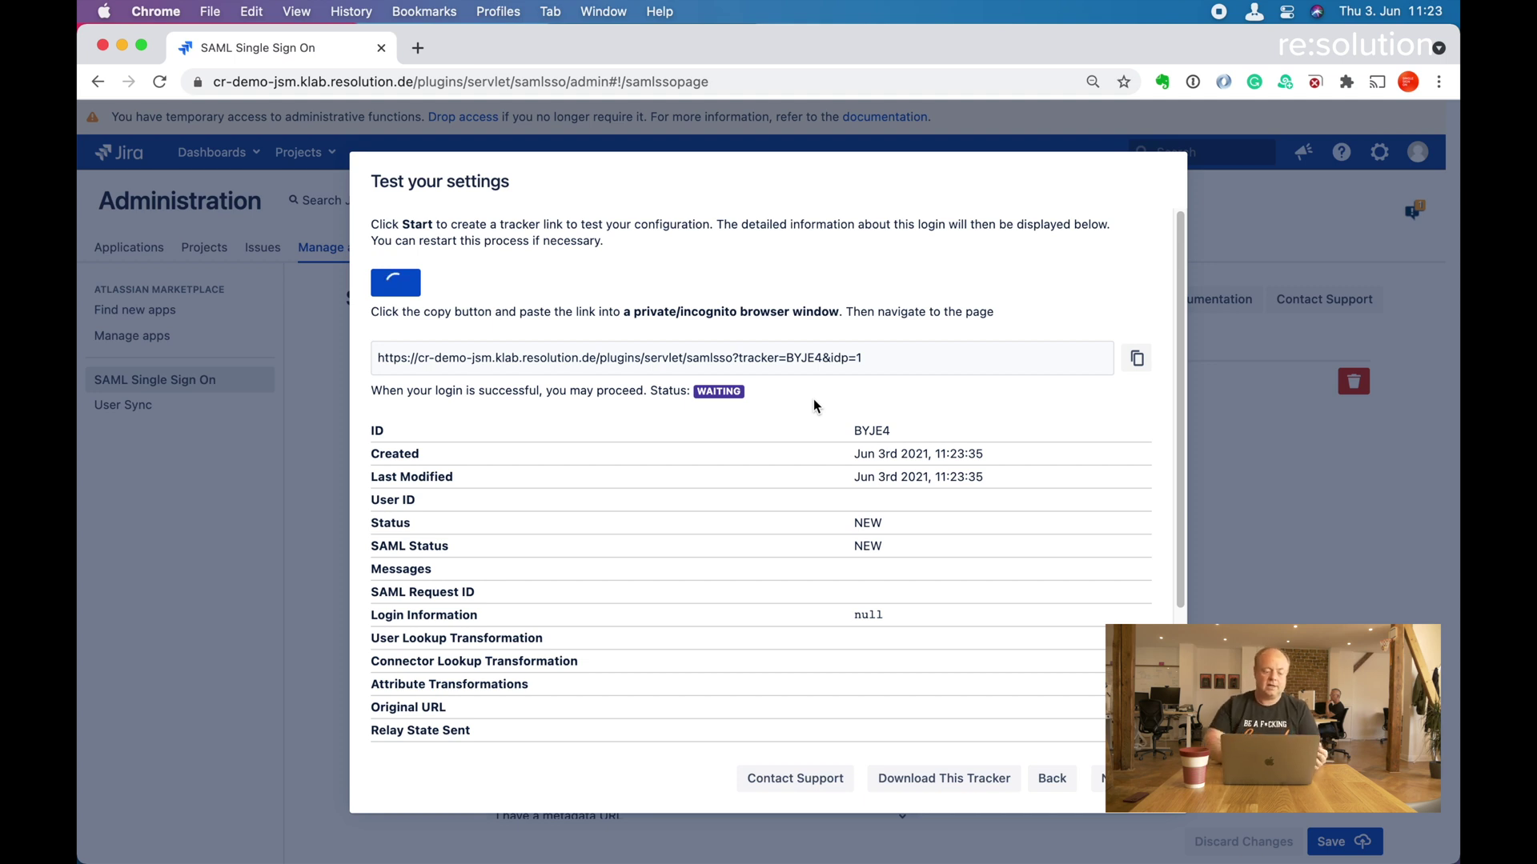
pyautogui.click(870, 348)
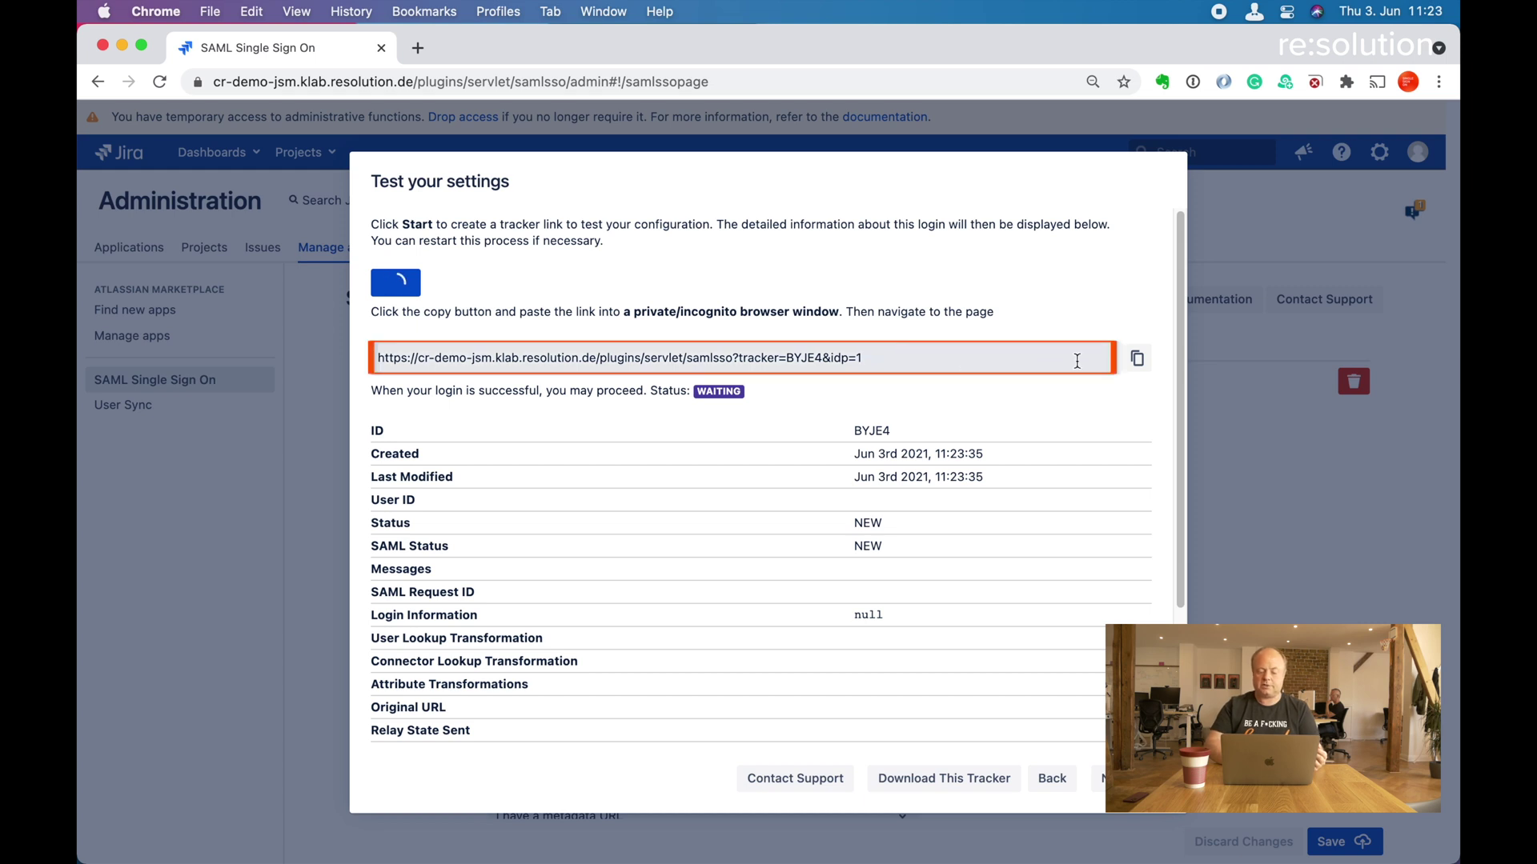
pyautogui.click(1133, 359)
pyautogui.click(1134, 361)
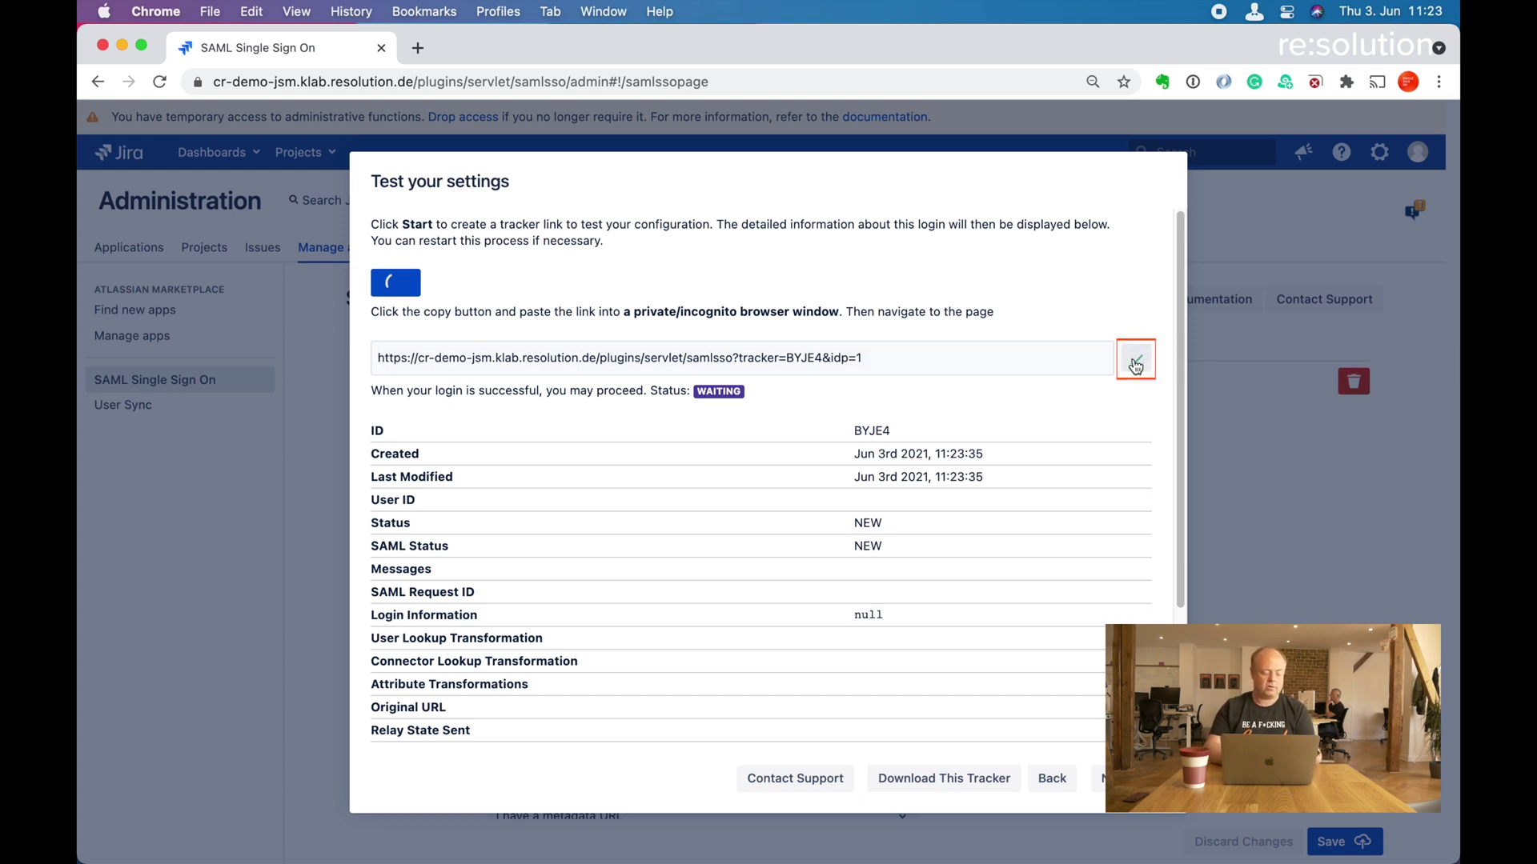
pyautogui.hotkey('alt', 'space')
# Open an Incognito window and load the copied tracker URL.
pyautogui.write('in')
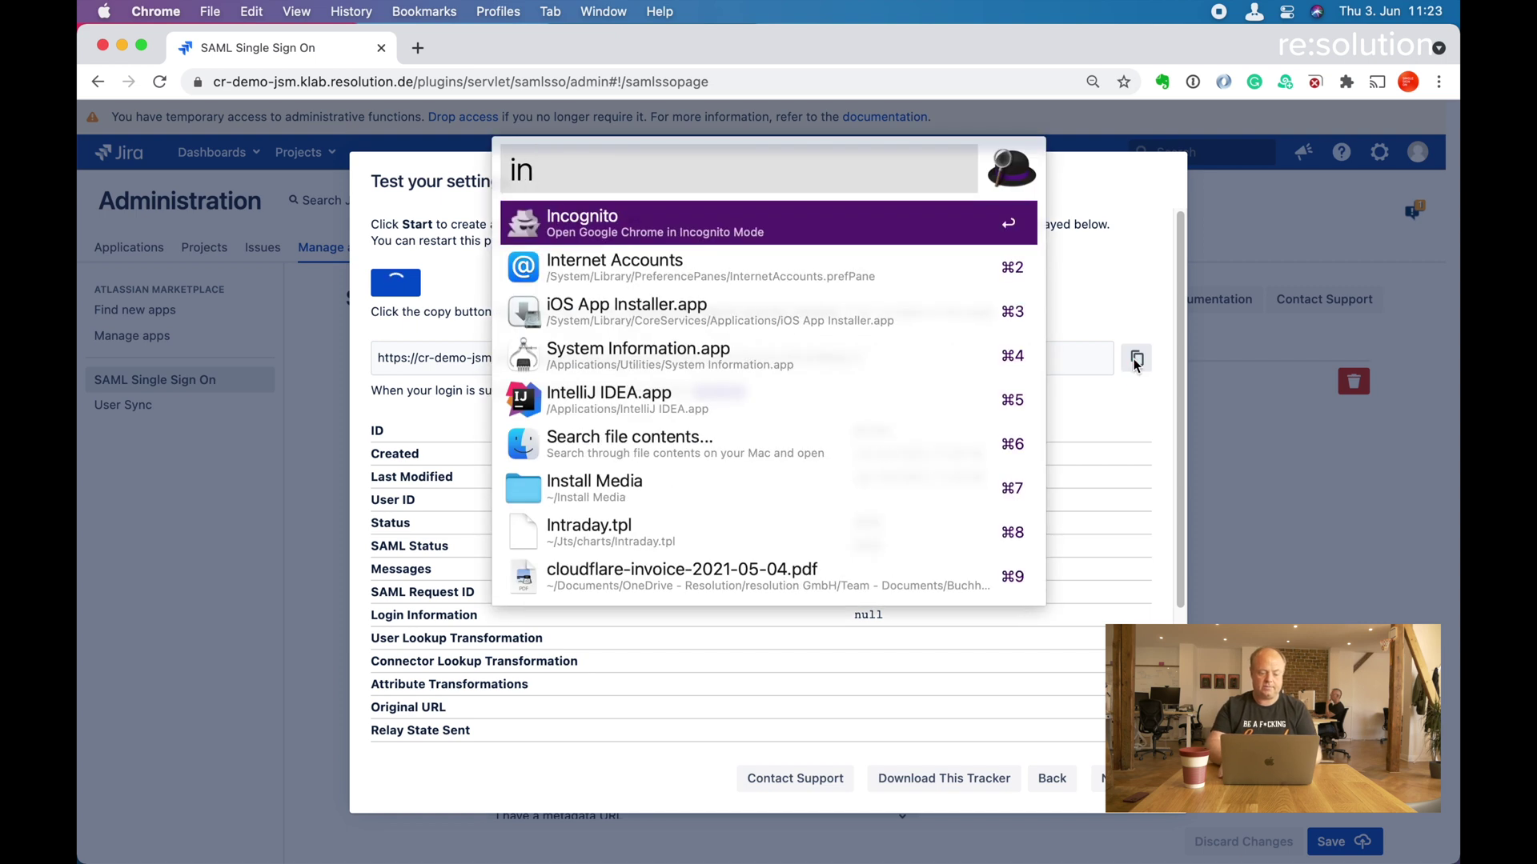
pyautogui.press('Return')
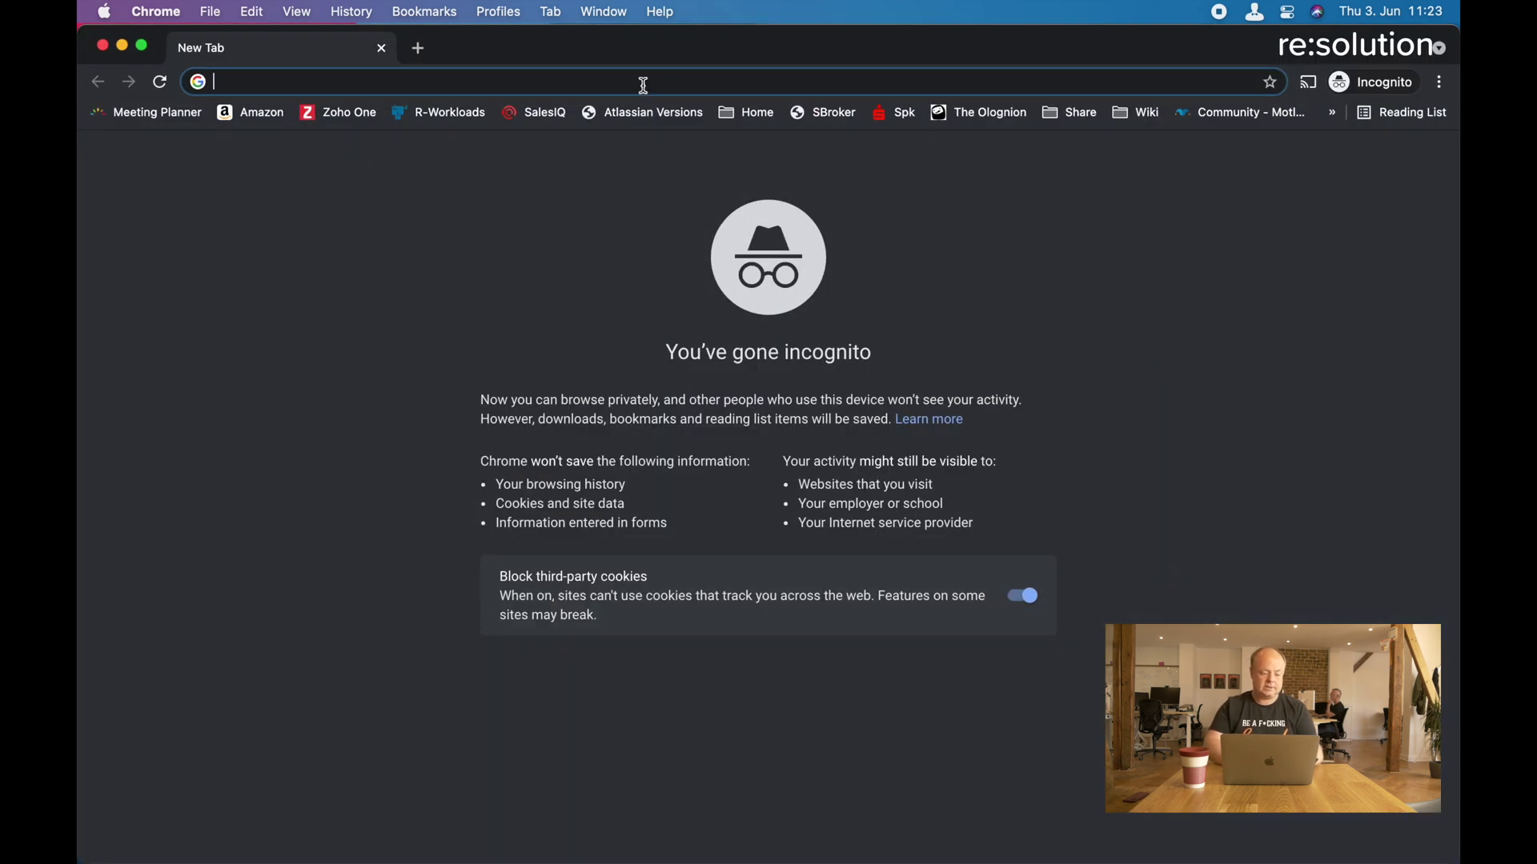
pyautogui.press('super+v')
pyautogui.press('Return')
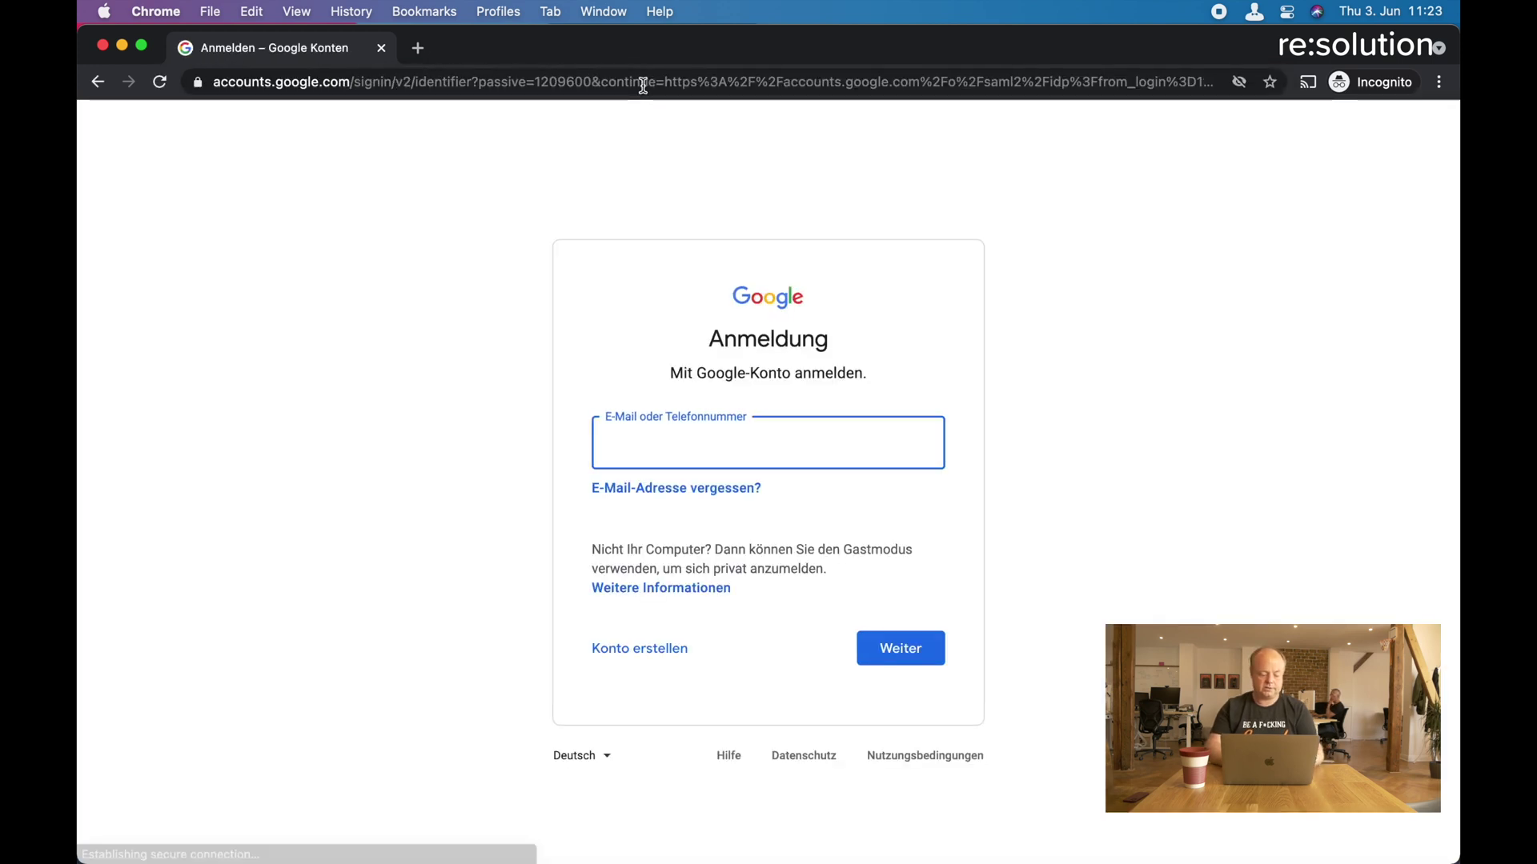
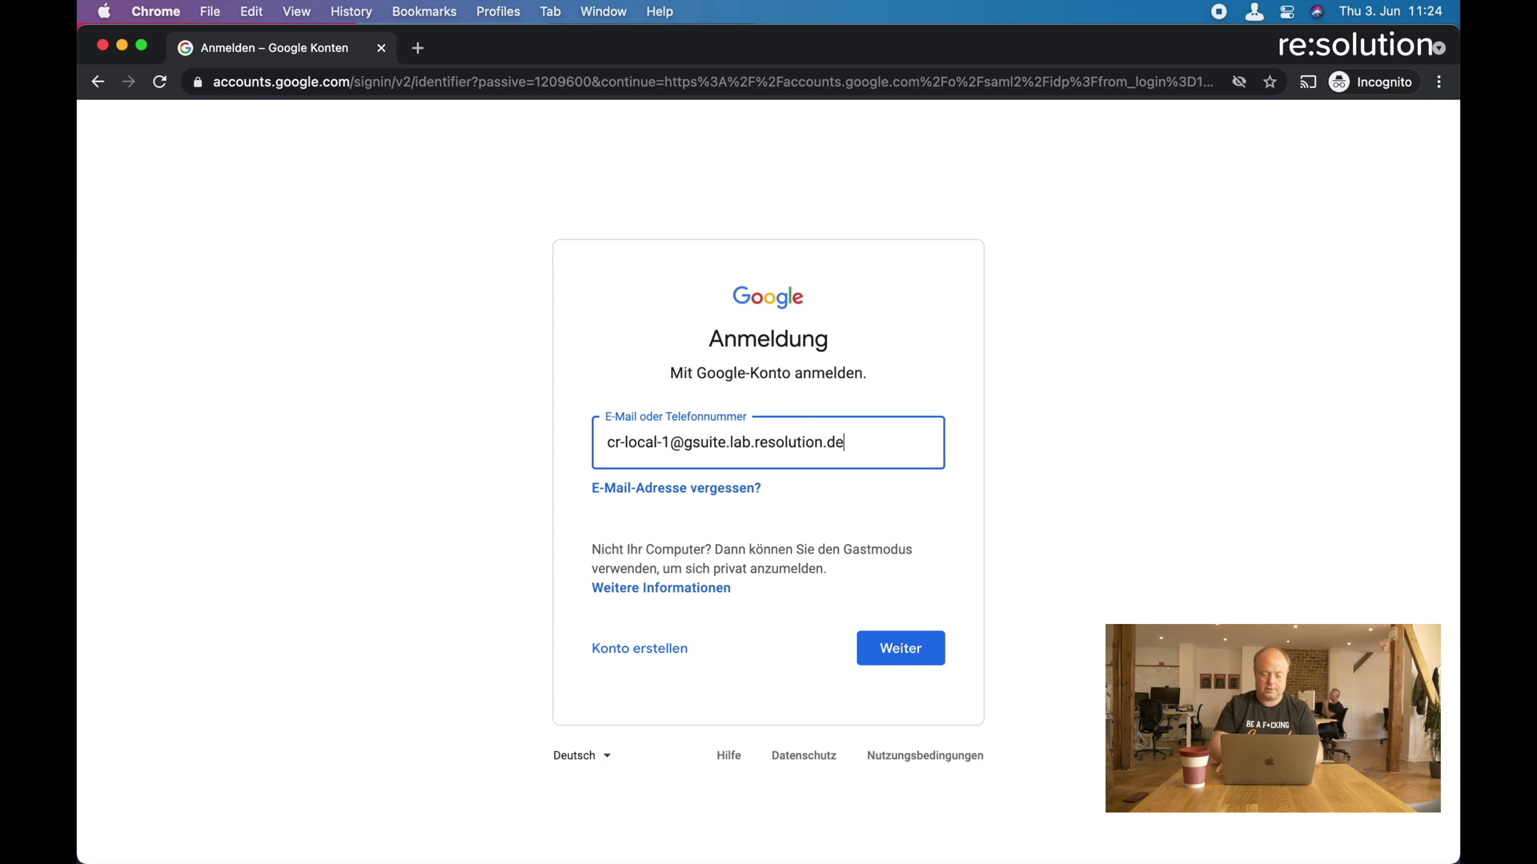
# Sign in to Google with the test user's email and password, reaching Jira's welcome page.
pyautogui.press('Return')
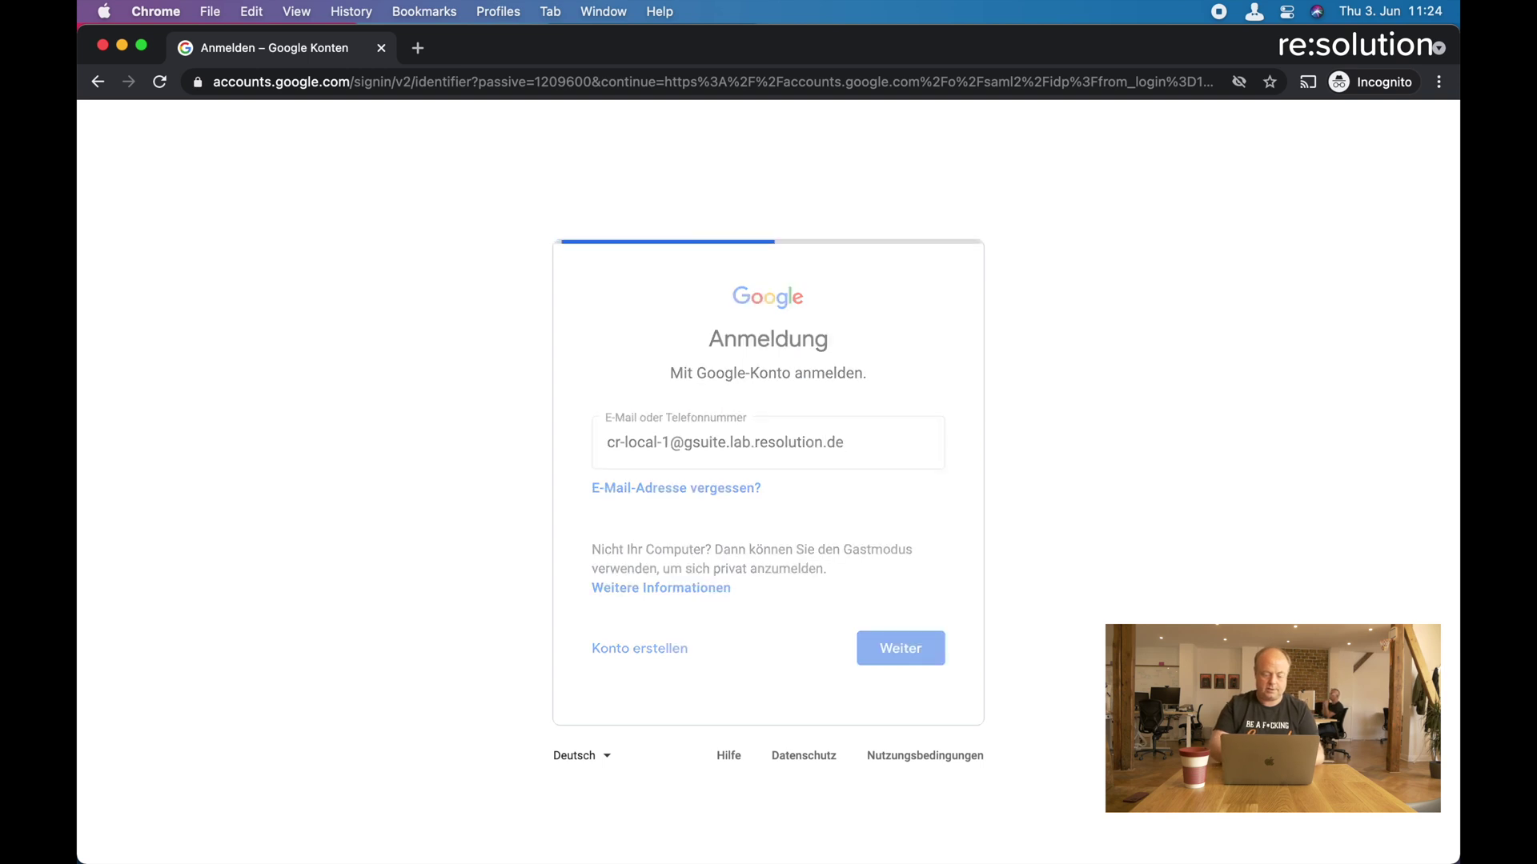
pyautogui.write('•••••••••')
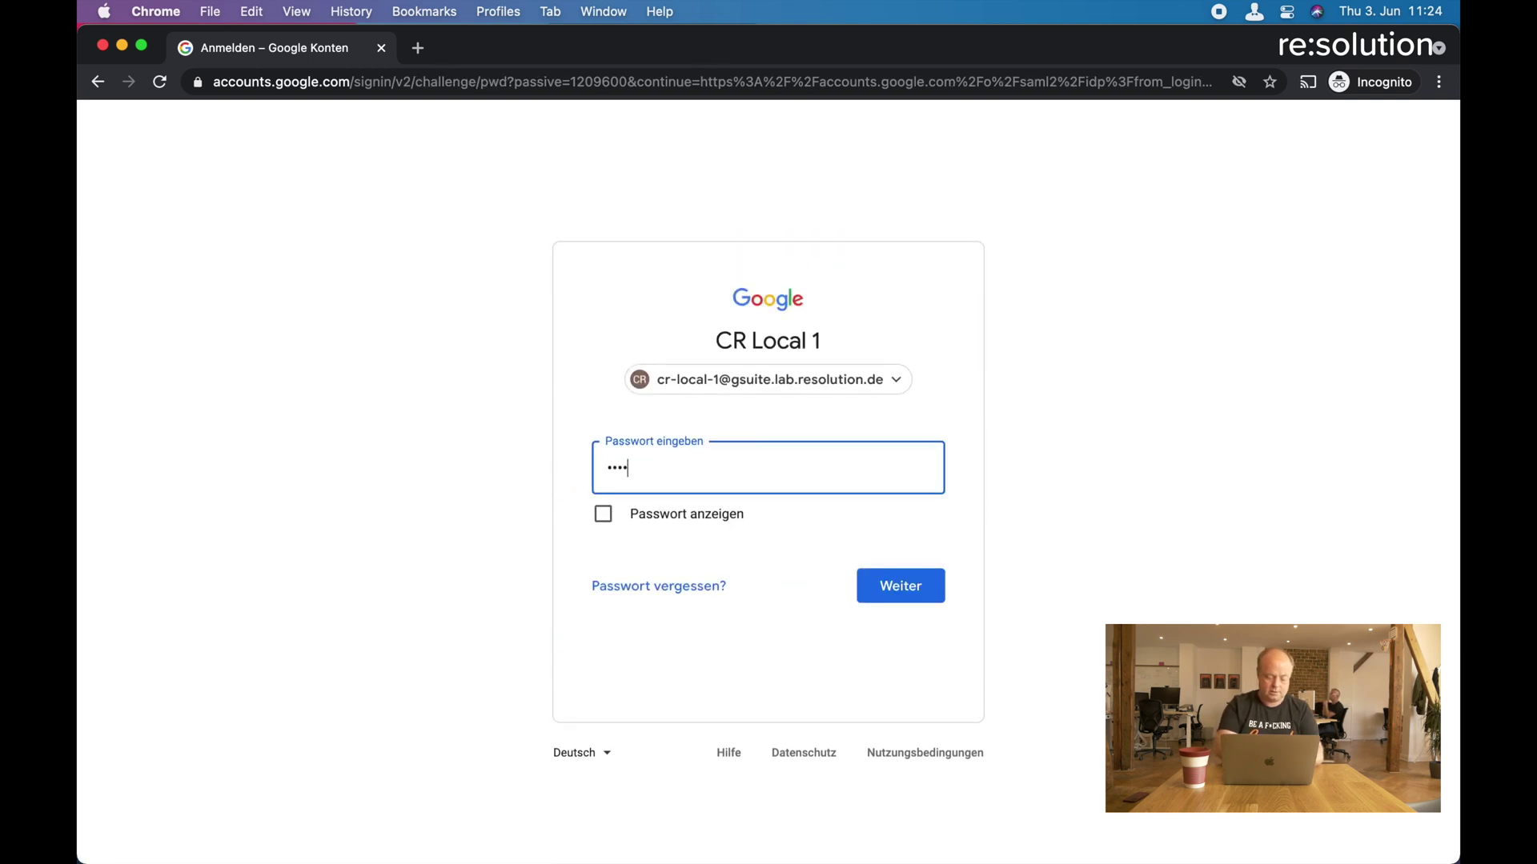
pyautogui.press('Return')
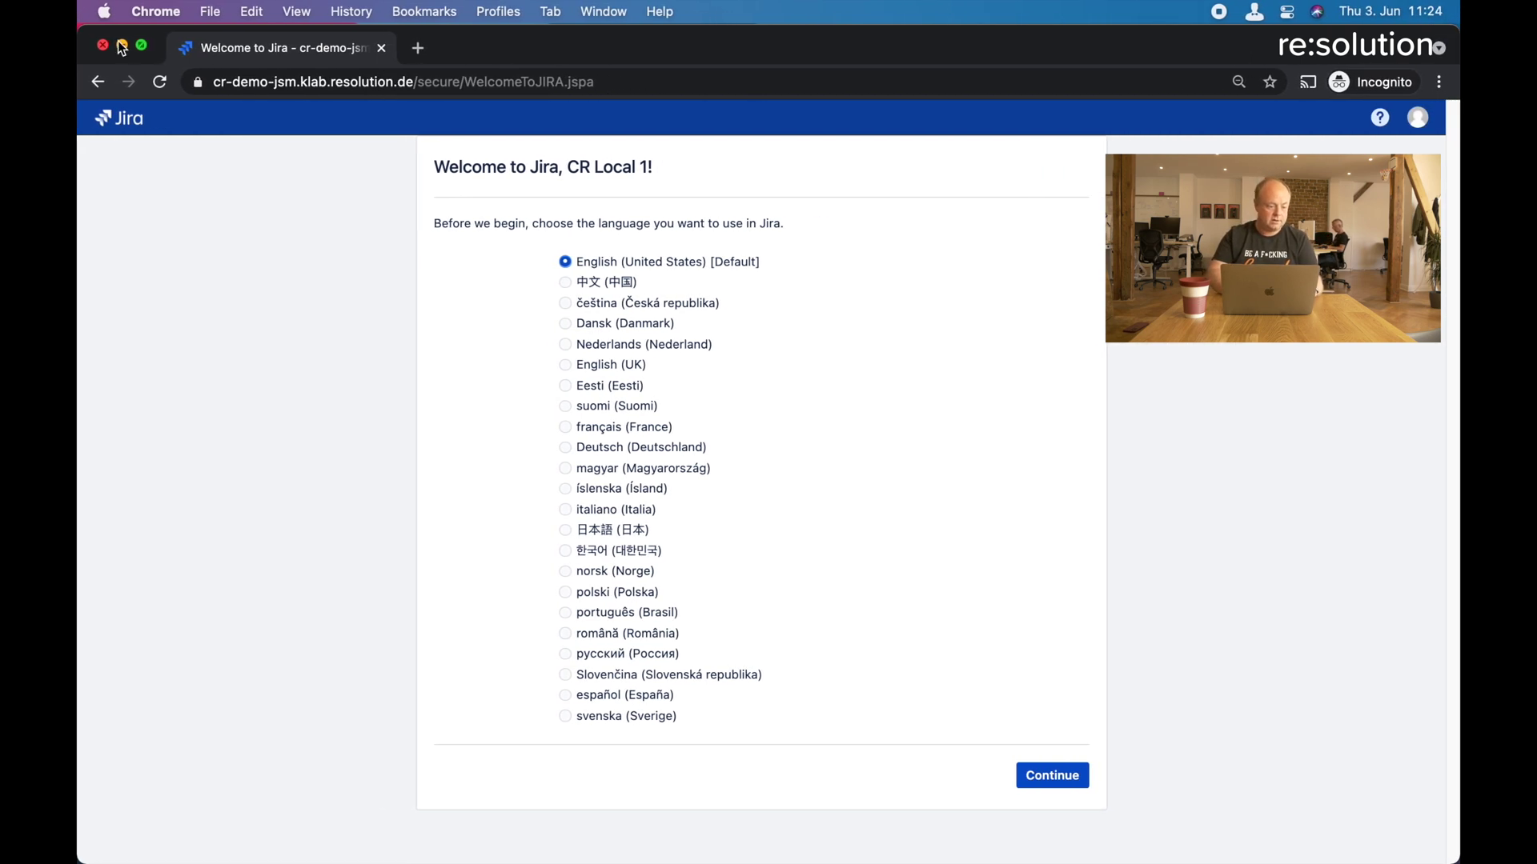
# Minimize the incognito window and review the SUCCESS tracker trace in Test your settings.
pyautogui.click(124, 45)
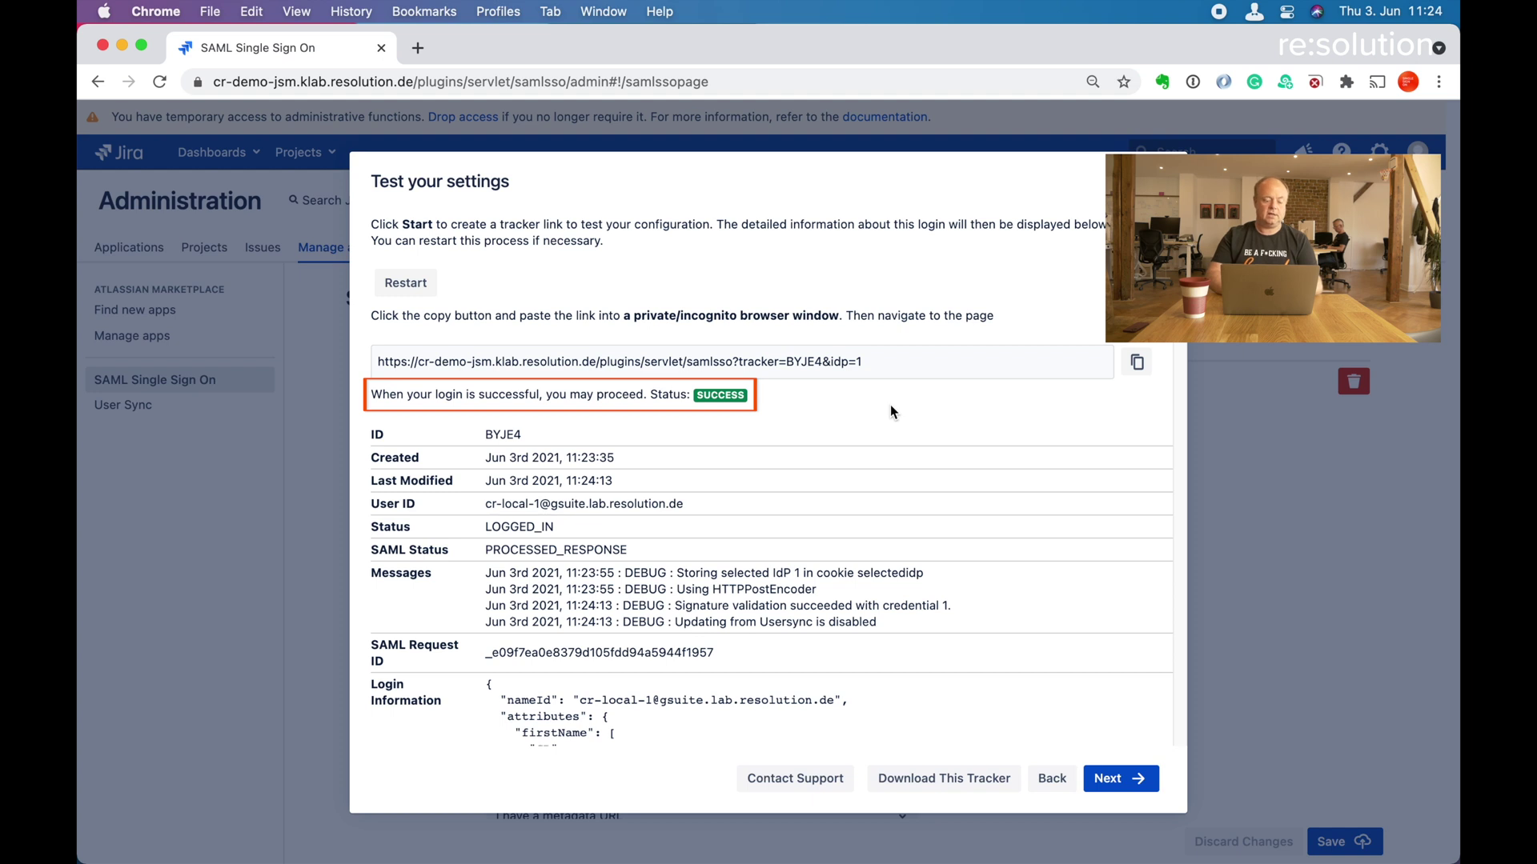
pyautogui.scroll(-10, 890, 405)
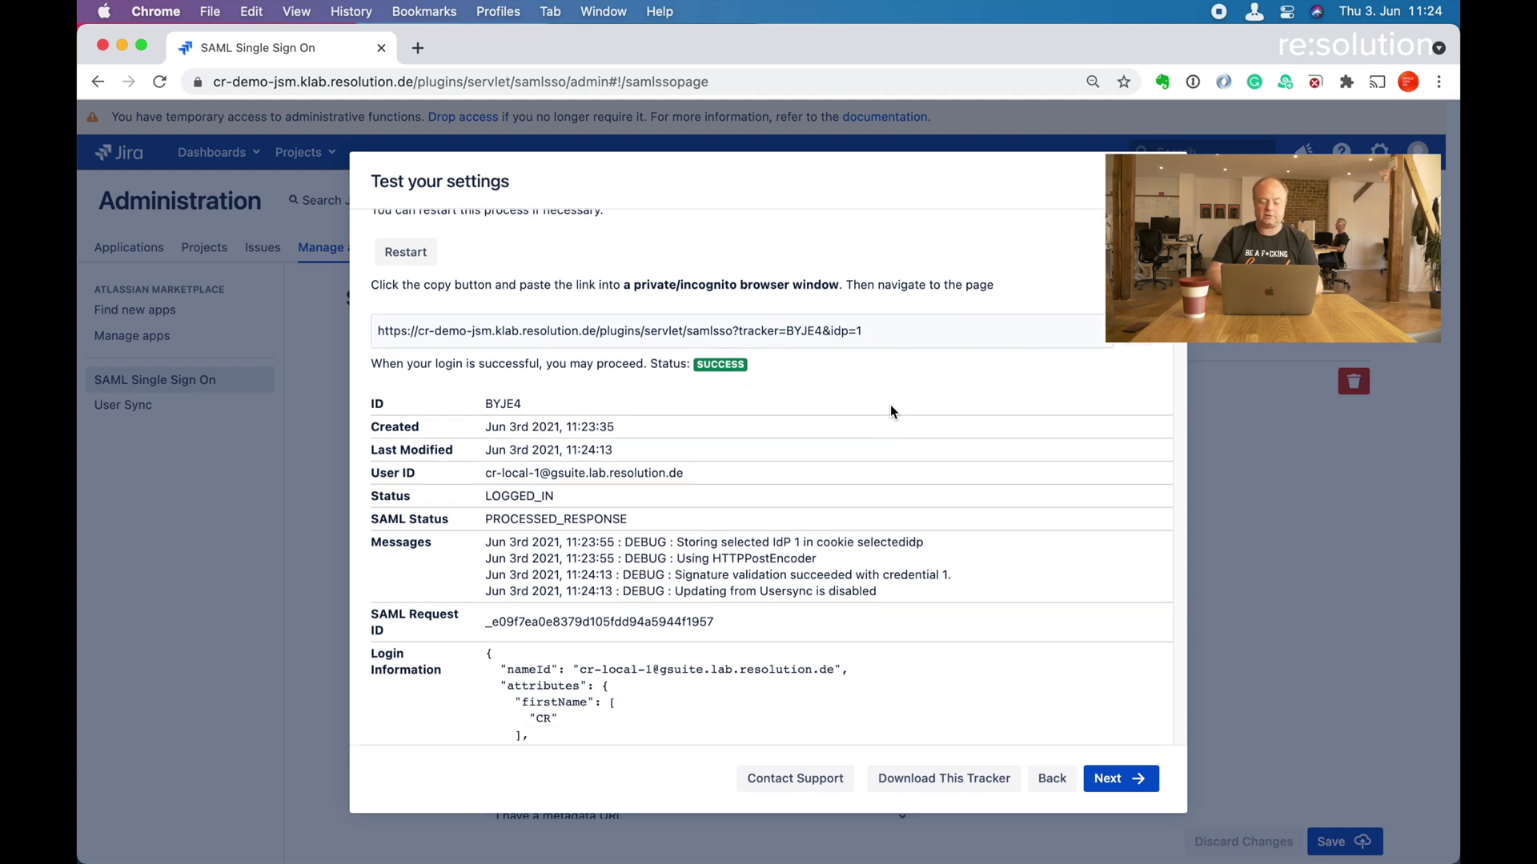
pyautogui.scroll(-6, 890, 405)
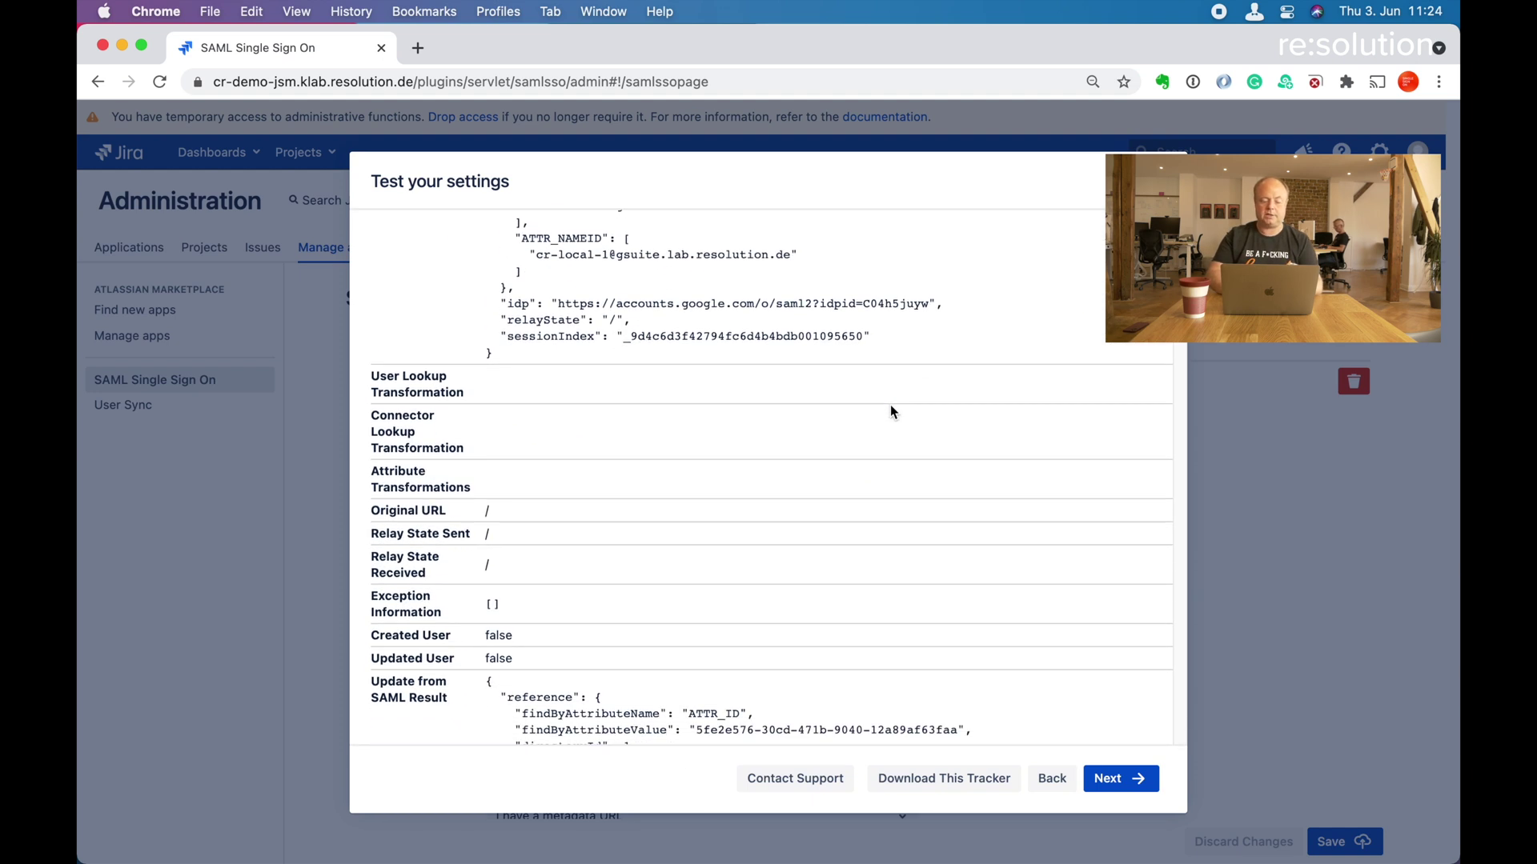
pyautogui.scroll(-5, 890, 405)
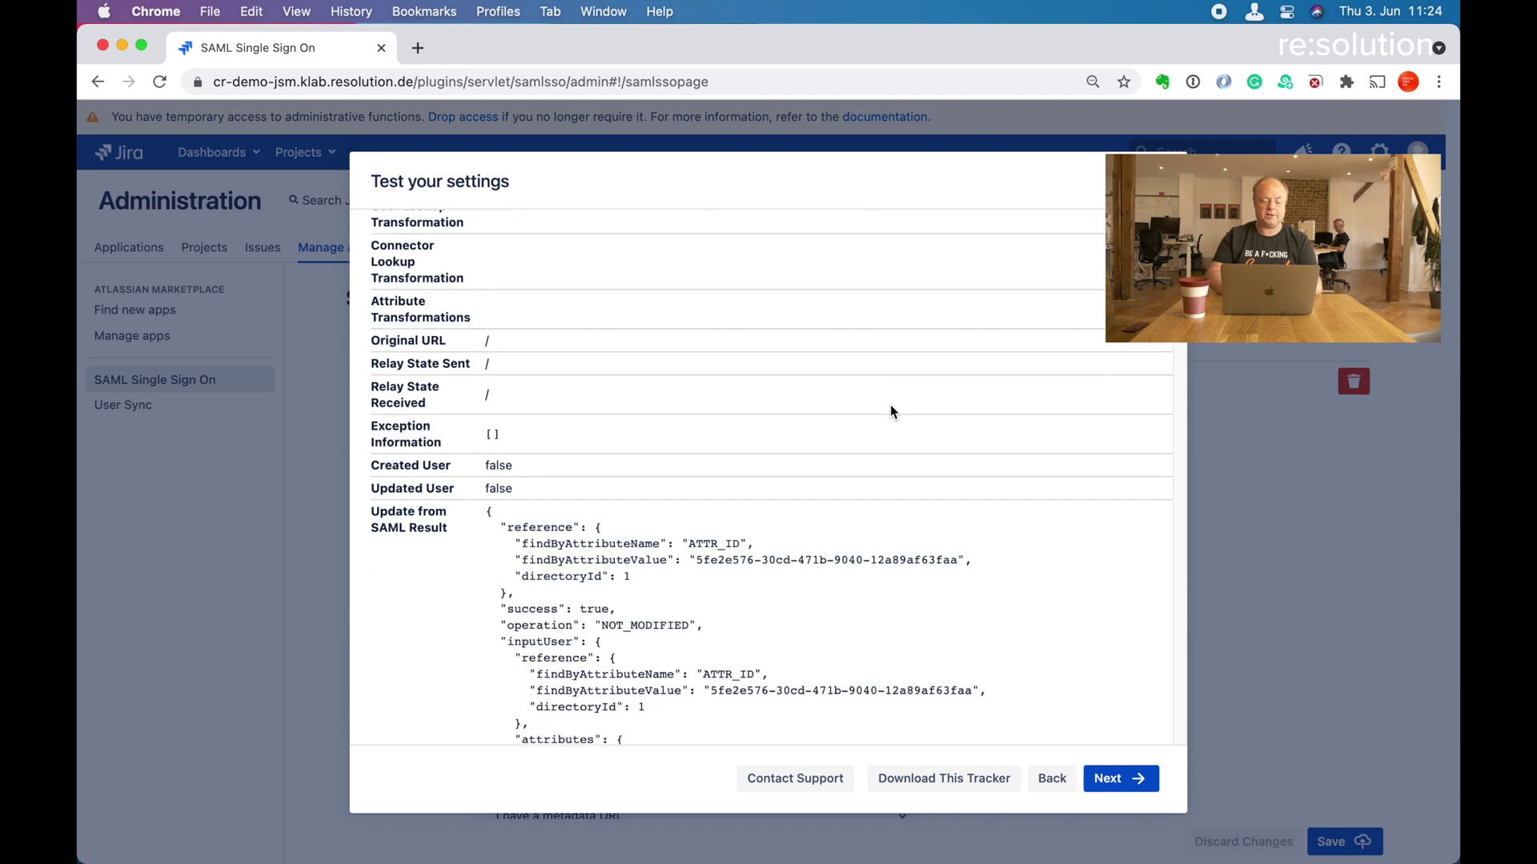
pyautogui.scroll(-8, 890, 405)
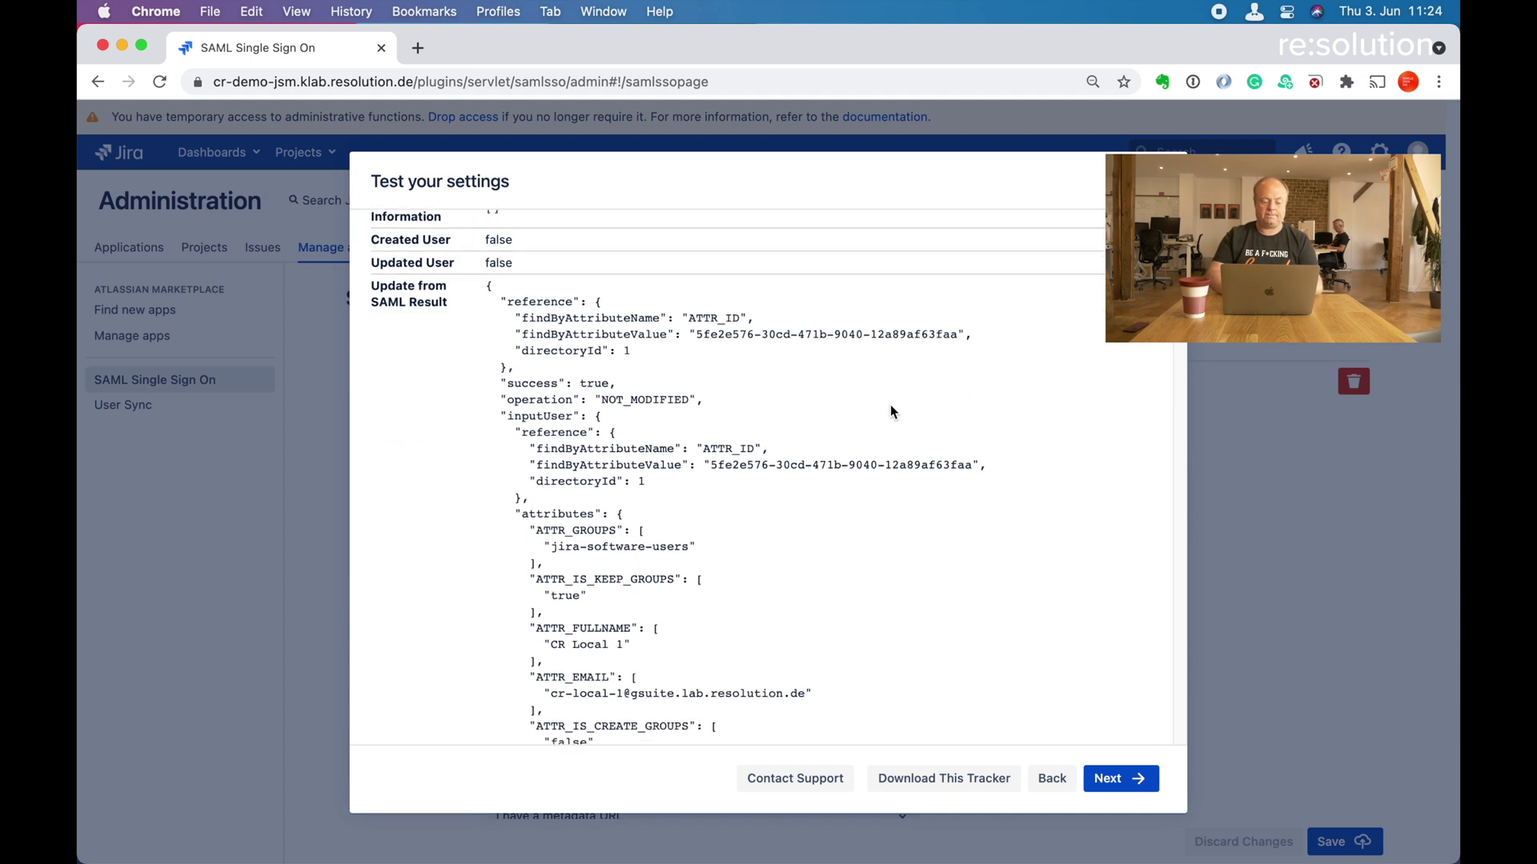
pyautogui.scroll(-8, 890, 405)
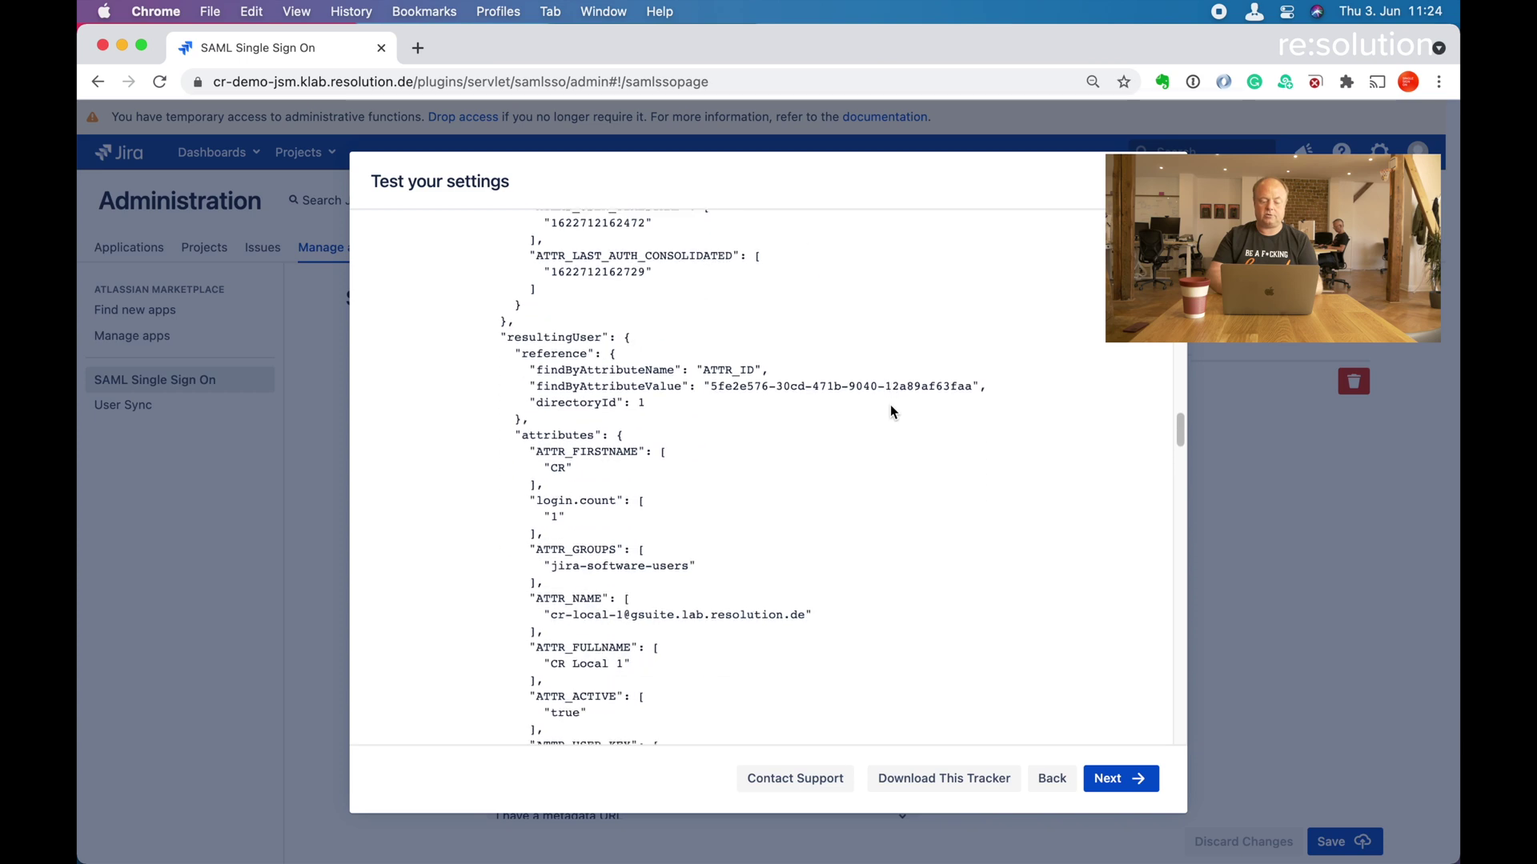
pyautogui.scroll(-10, 890, 405)
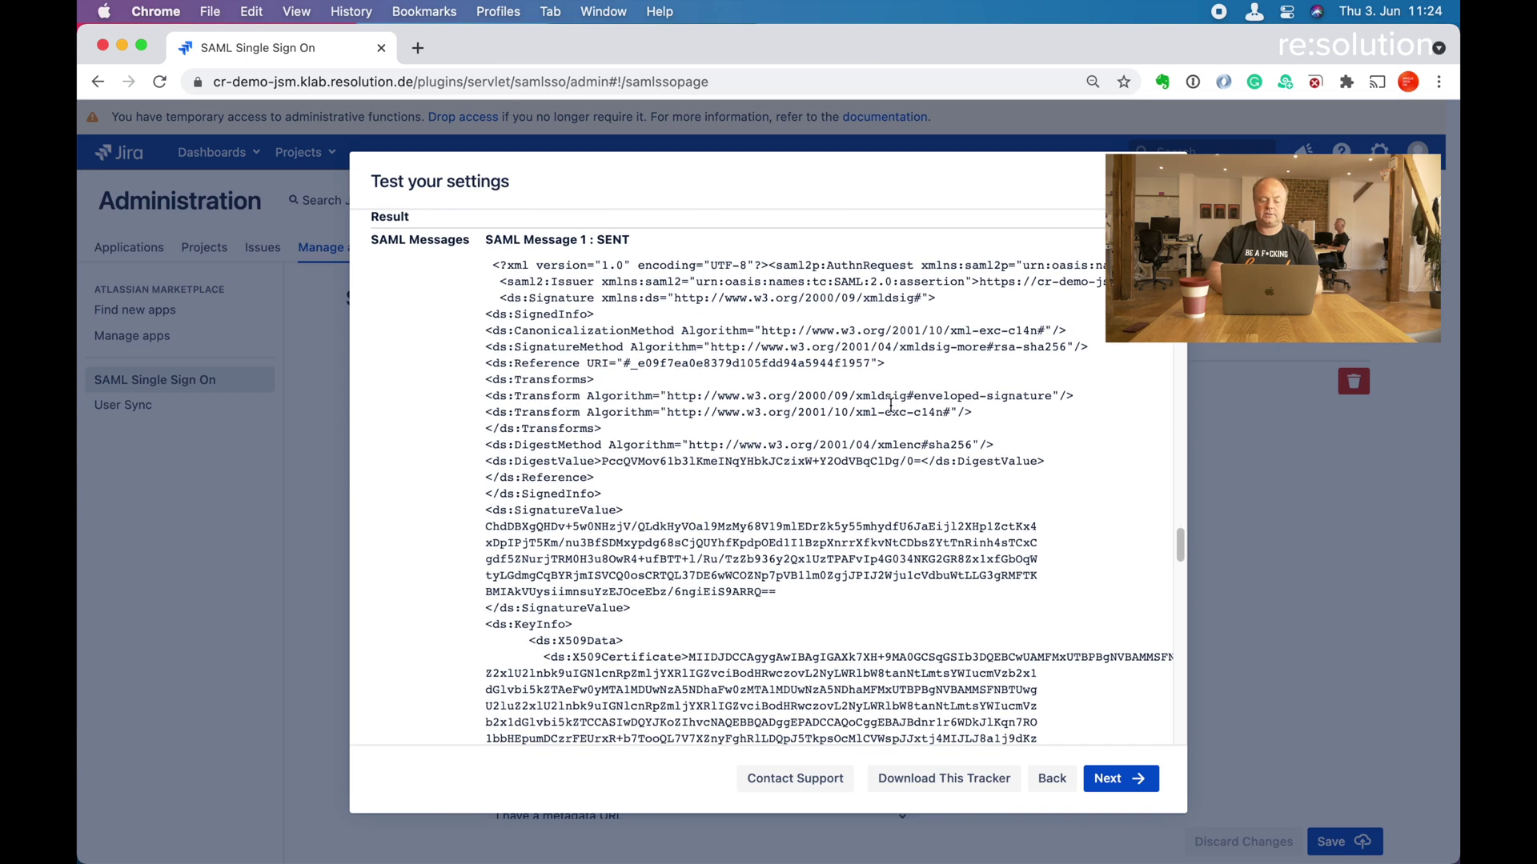
pyautogui.scroll(-10, 890, 408)
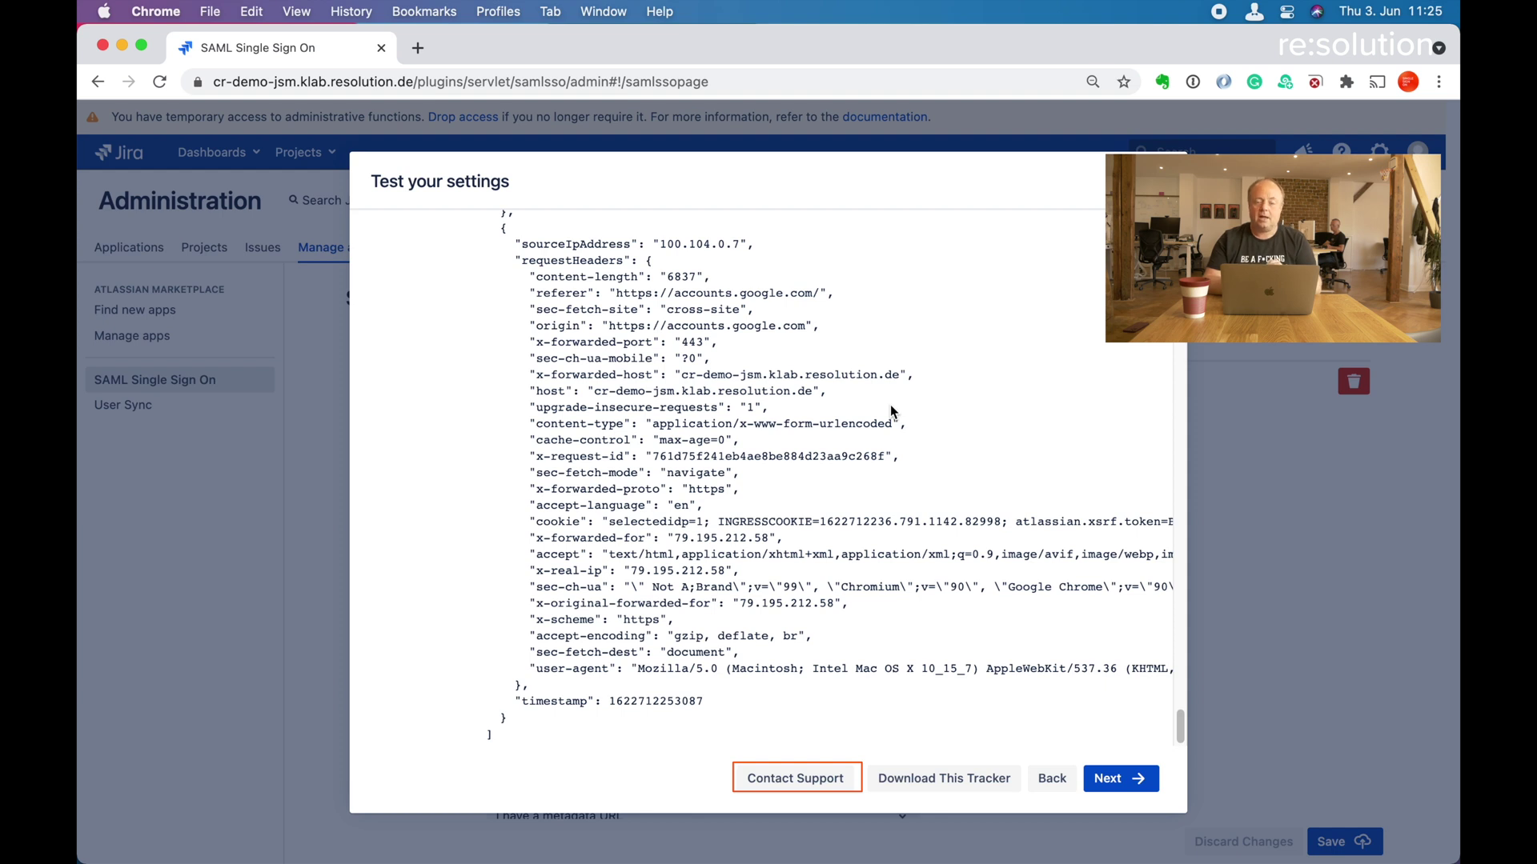
pyautogui.click(894, 412)
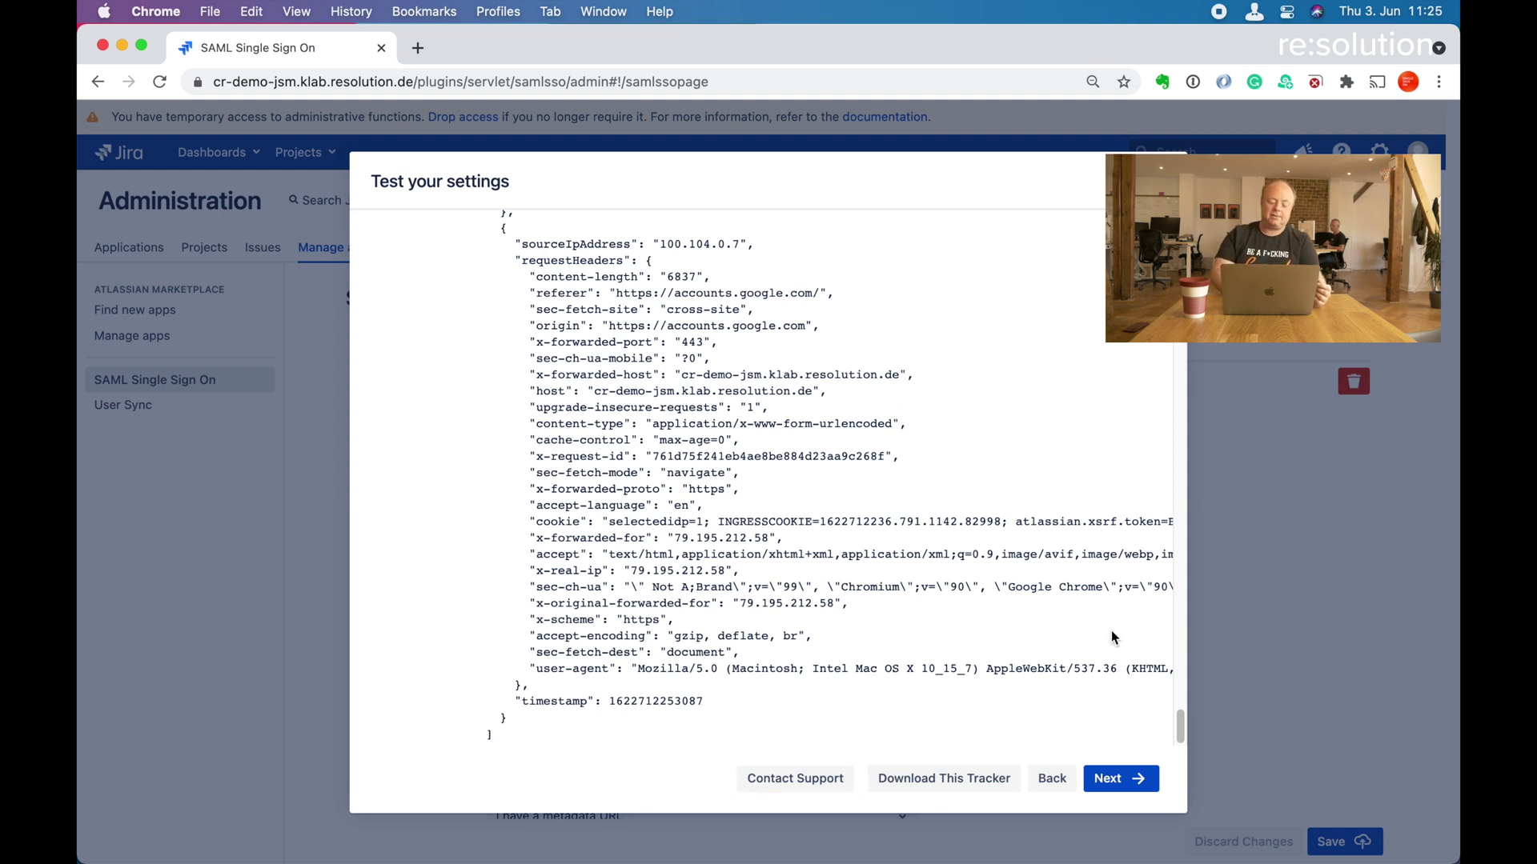
pyautogui.click(1121, 780)
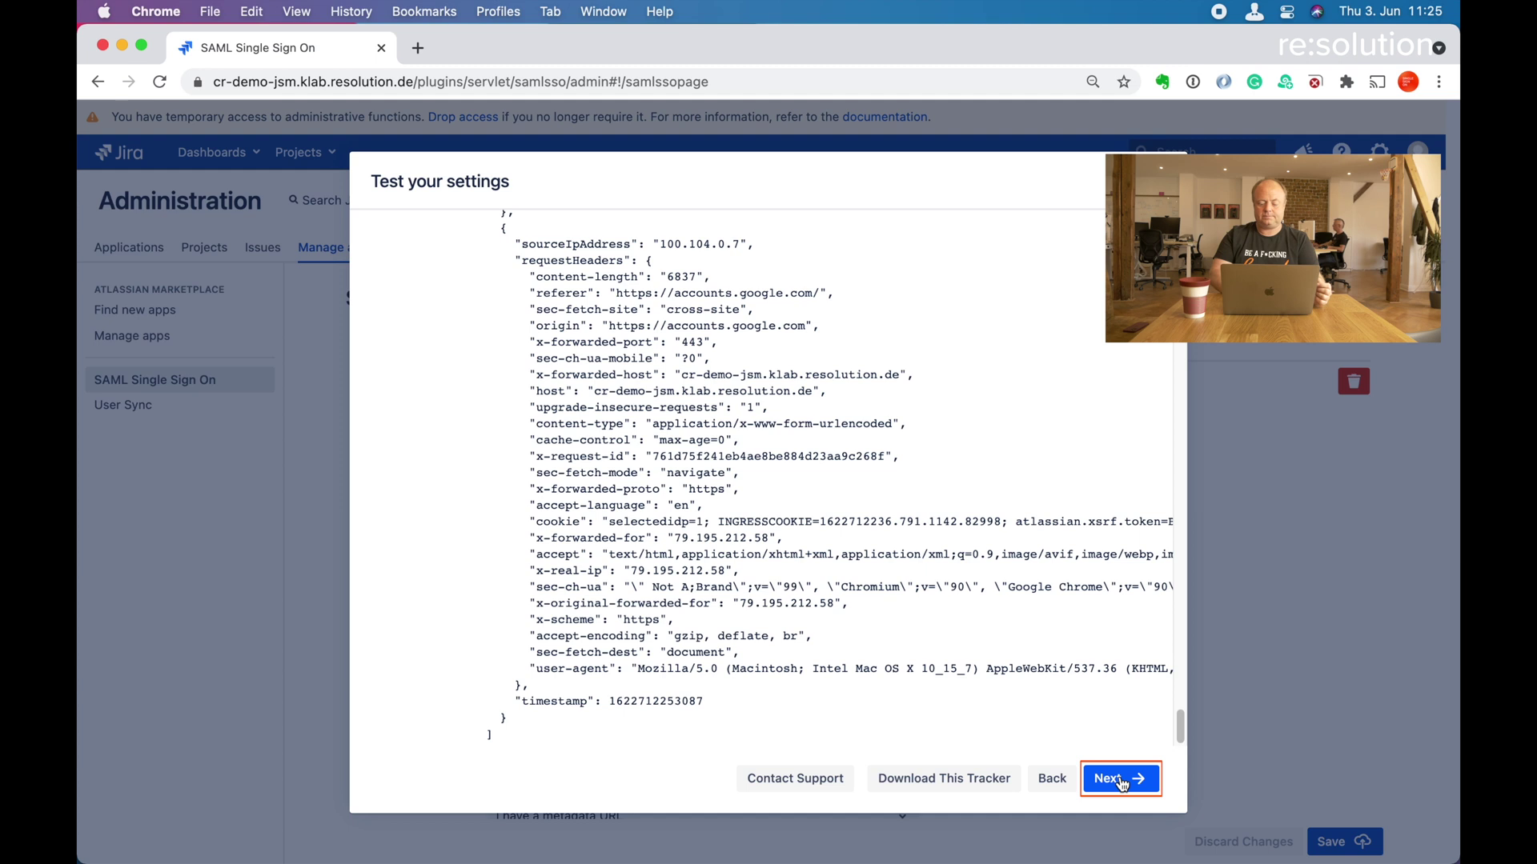
# Go to Redirection Options and tick Enable SSO Redirect.
pyautogui.click(1121, 781)
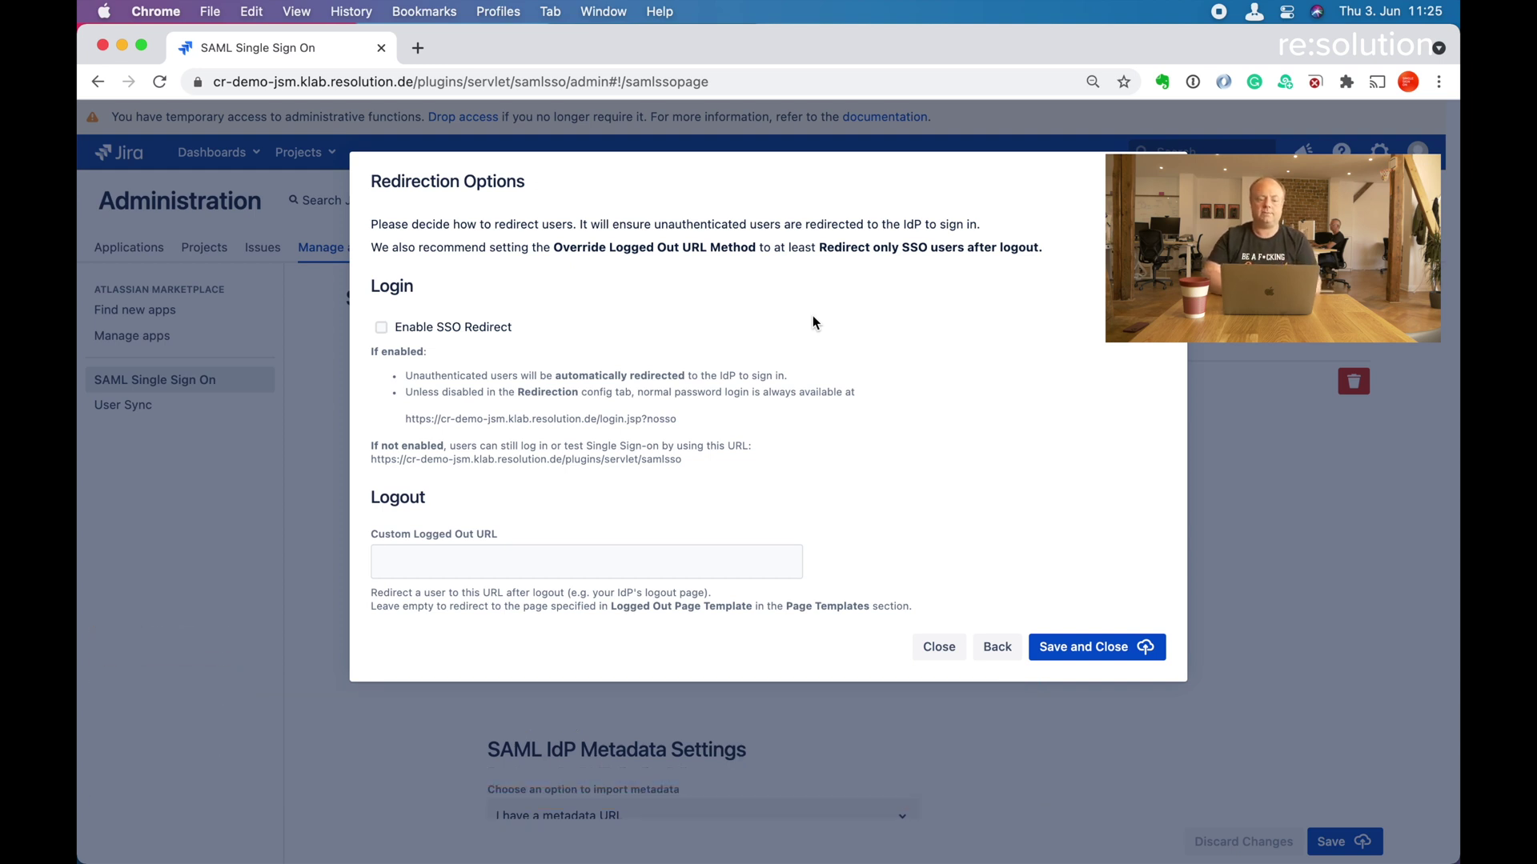
pyautogui.click(381, 328)
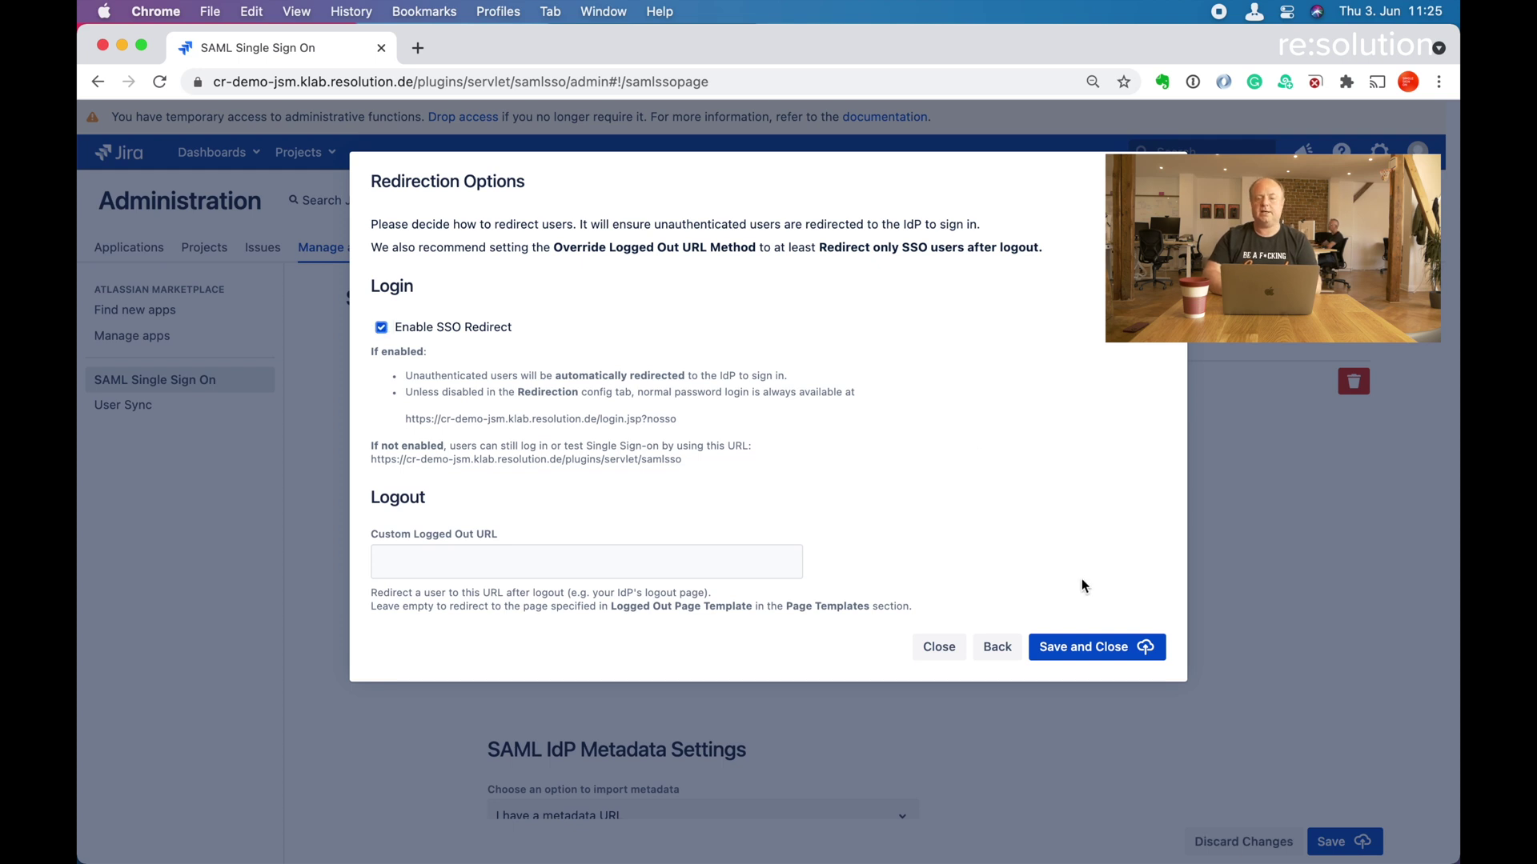